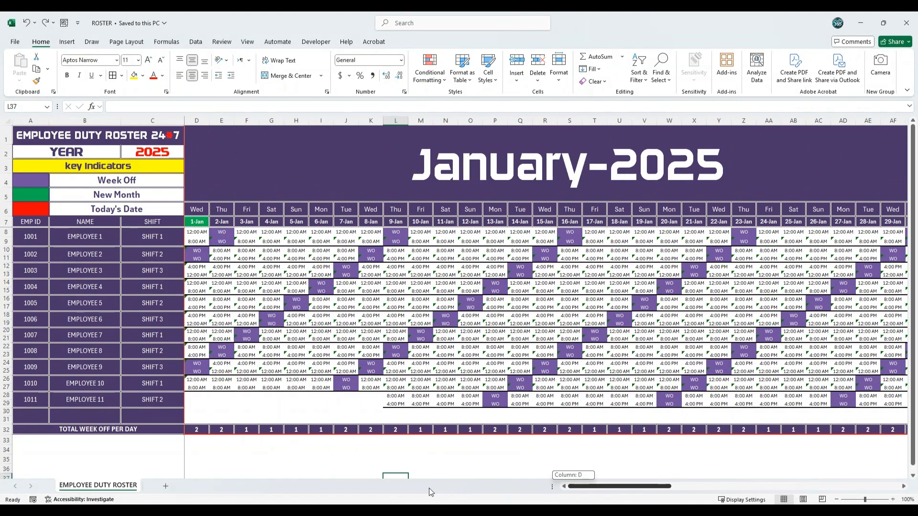
Step: Examine the weekday formula in D6, the shift-time formula in D8 and the key indicator colour cells of the finished roster
{"action": "left_click_drag", "start_coordinate": [196, 209], "coordinate": [204, 219]}
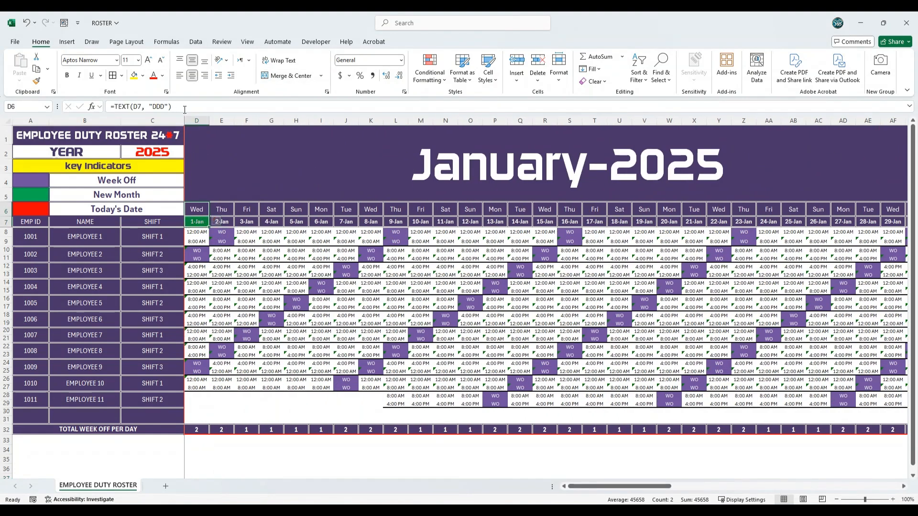
{"action": "left_click_drag", "start_coordinate": [172, 106], "coordinate": [101, 104]}
{"action": "key", "text": "Escape"}
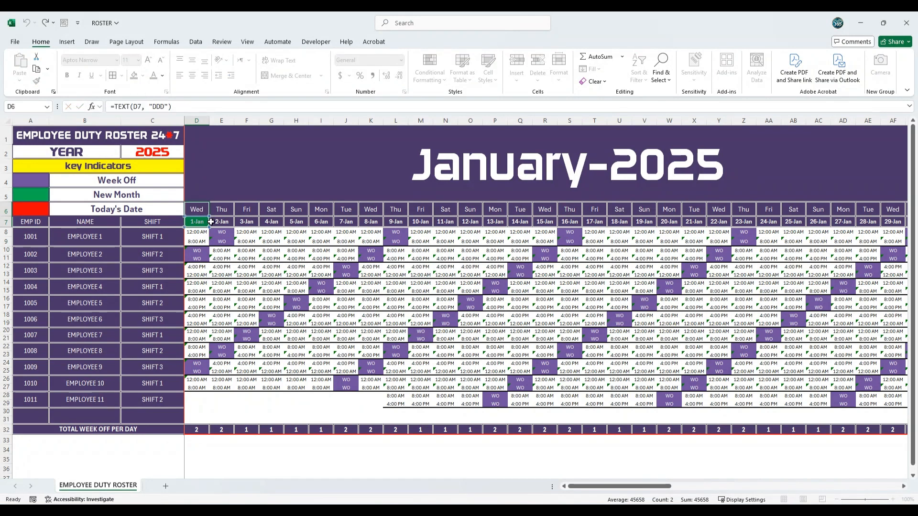
{"action": "double_click", "coordinate": [199, 231]}
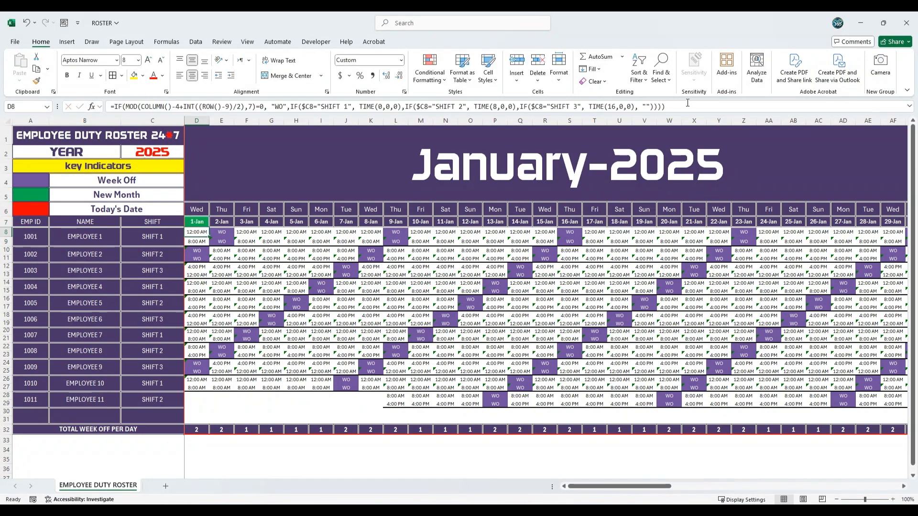
{"action": "left_click_drag", "start_coordinate": [664, 107], "coordinate": [83, 113]}
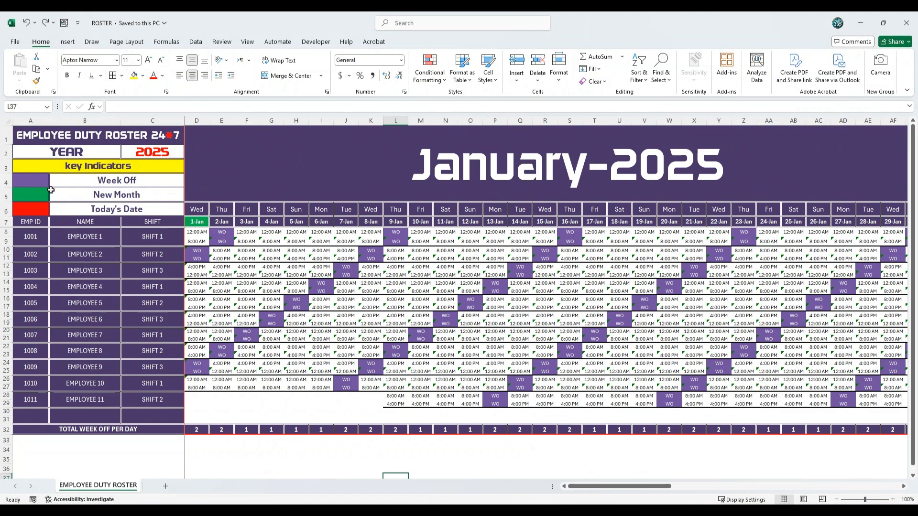
{"action": "left_click", "coordinate": [39, 181]}
{"action": "left_click_drag", "start_coordinate": [38, 181], "coordinate": [39, 209]}
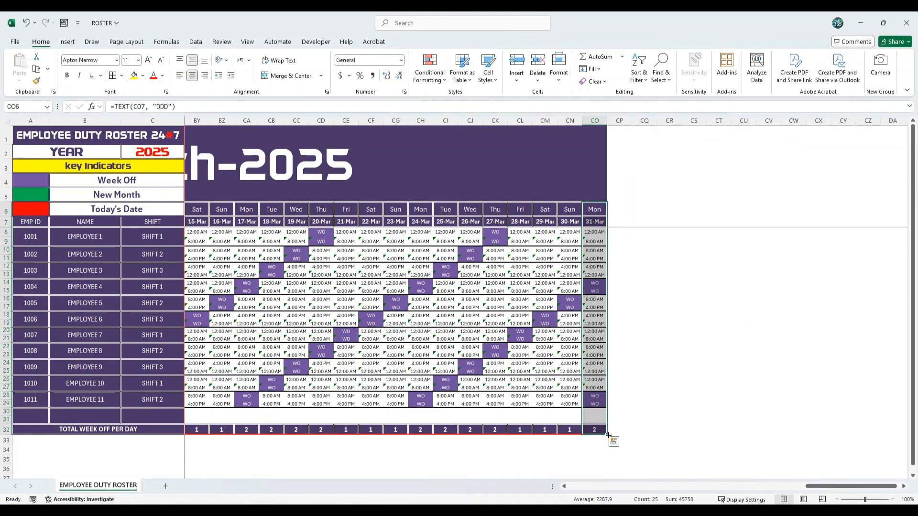
Step: Extend the finished roster beyond 31-Mar by filling the last day column, CO6:CO32, across the following columns
{"action": "left_click_drag", "start_coordinate": [608, 435], "coordinate": [817, 433]}
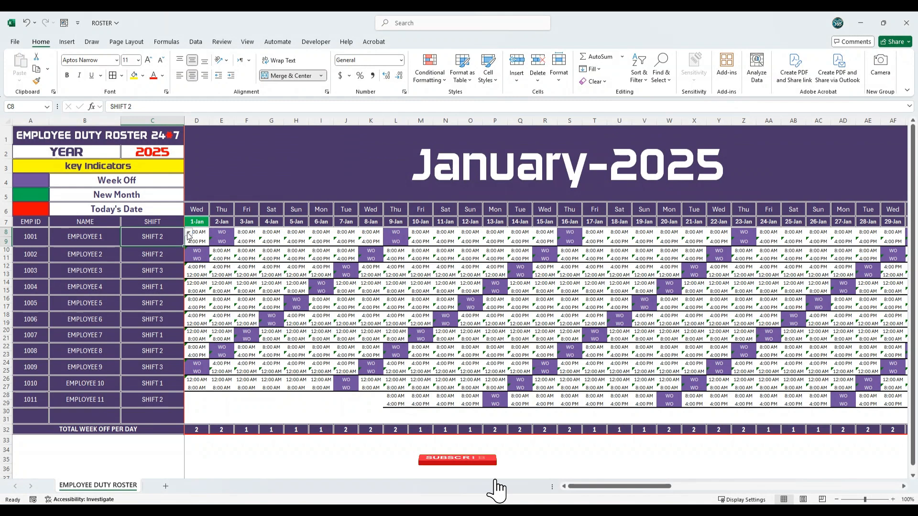
{"action": "left_click", "coordinate": [189, 233]}
{"action": "left_click", "coordinate": [143, 251]}
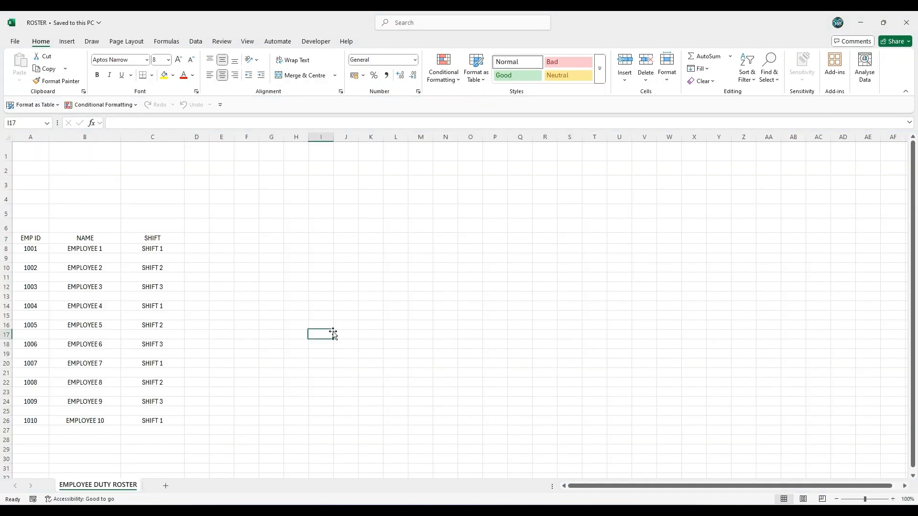
{"action": "left_click_drag", "start_coordinate": [27, 149], "coordinate": [159, 425]}
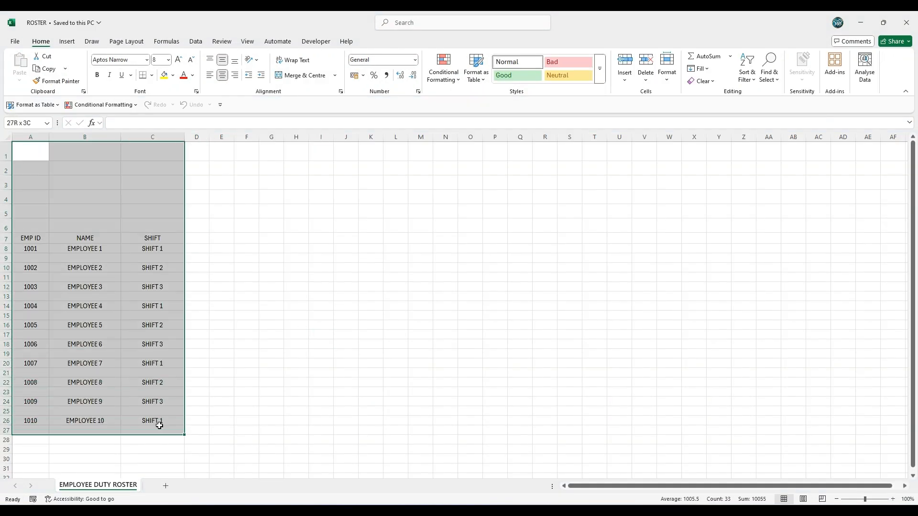
{"action": "left_click", "coordinate": [272, 400]}
{"action": "left_click_drag", "start_coordinate": [5, 155], "coordinate": [30, 427]}
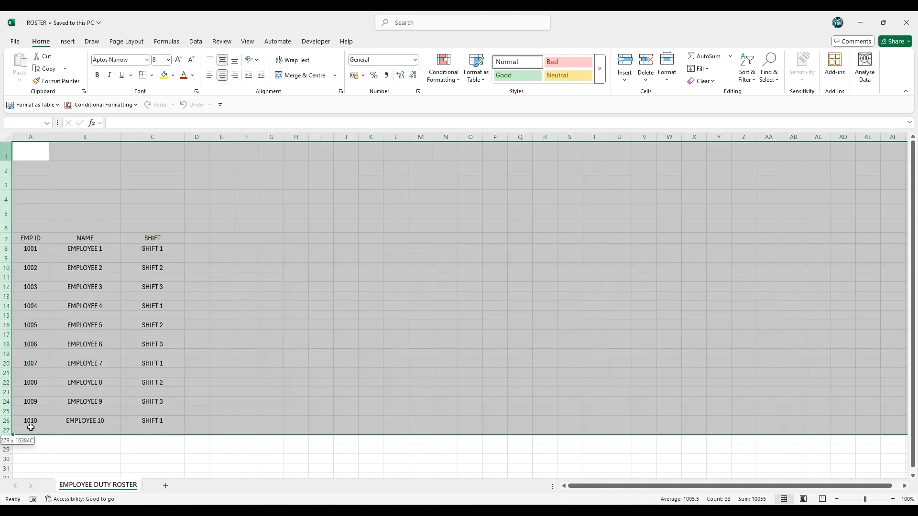
{"action": "left_click", "coordinate": [188, 456]}
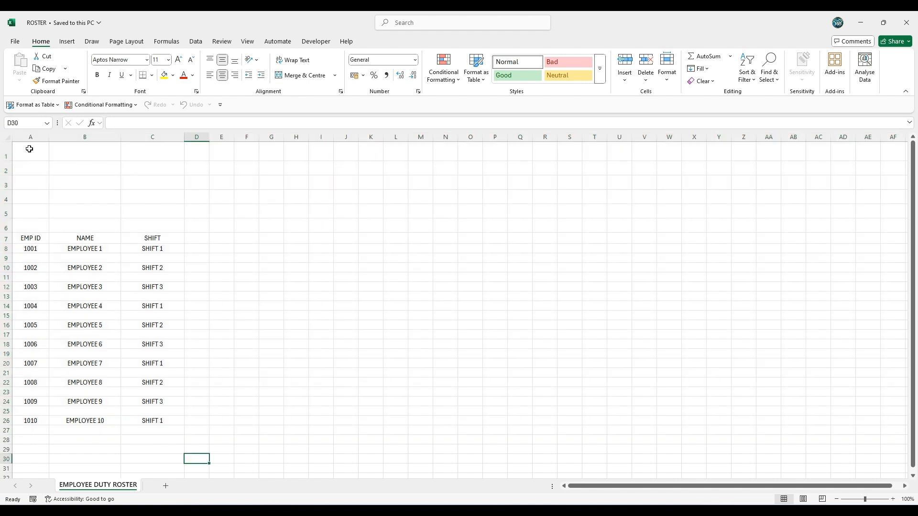
Step: Merge and centre A1:C1 and enter the title "EMPLOYEE DUTY ROSTER 24*7" in it
{"action": "left_click_drag", "start_coordinate": [27, 148], "coordinate": [152, 150]}
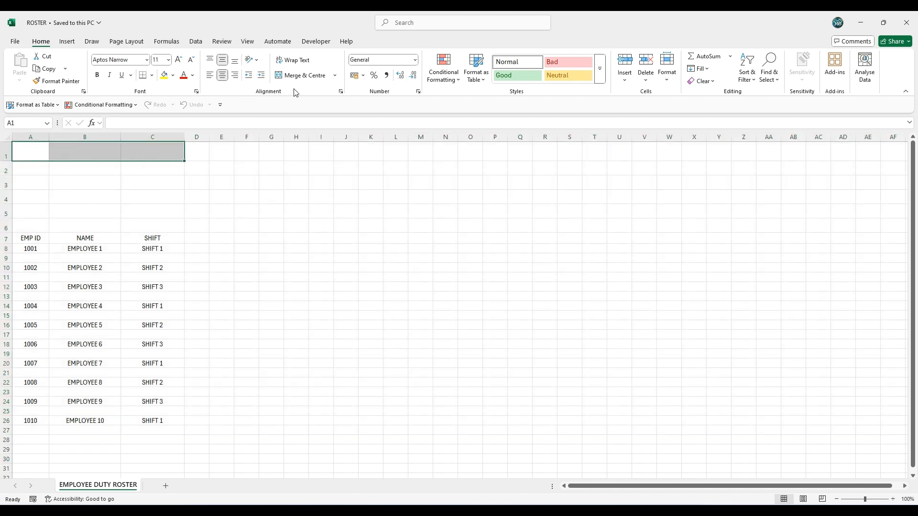
{"action": "left_click", "coordinate": [299, 75]}
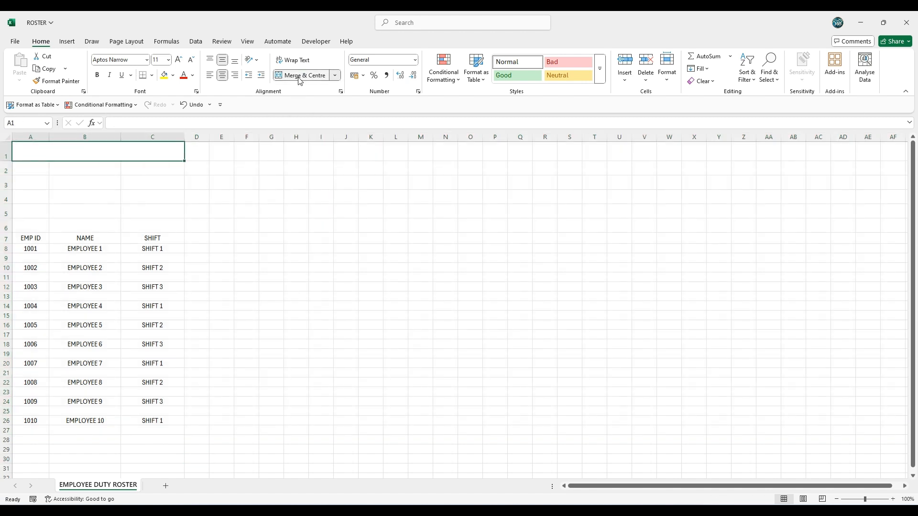
{"action": "left_click", "coordinate": [373, 242]}
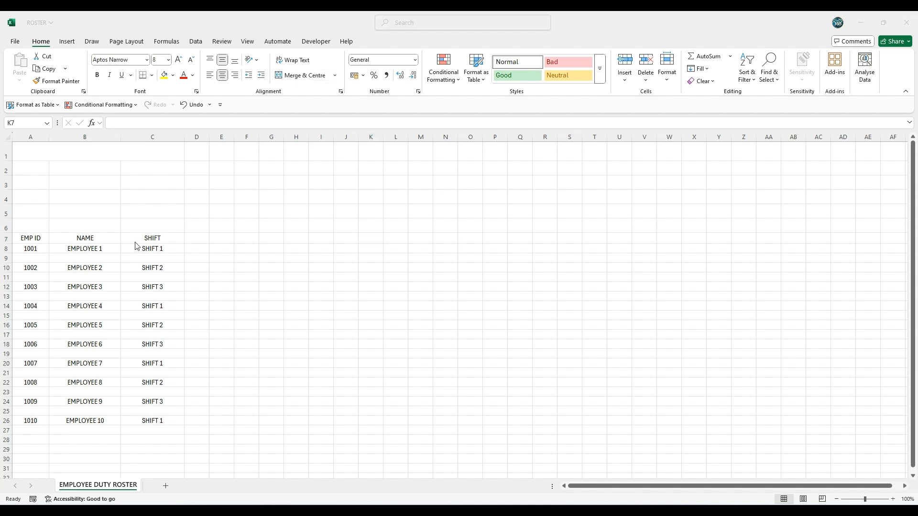
{"action": "double_click", "coordinate": [88, 154]}
{"action": "type", "text": "EMPLOYEE DUTY ROSTER 24*7"}
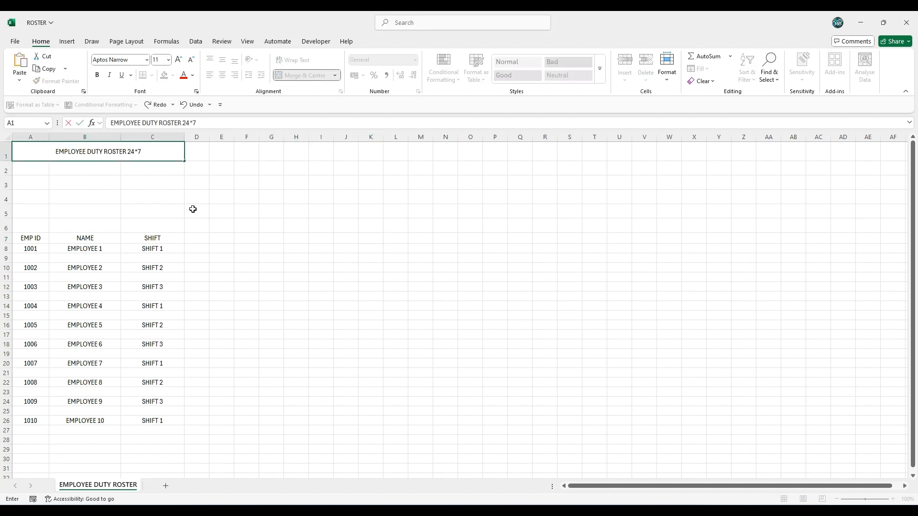
{"action": "left_click", "coordinate": [259, 248]}
Step: Format the title in A1 with font size 18 and the DAGGERSQUARE font
{"action": "left_click", "coordinate": [96, 152]}
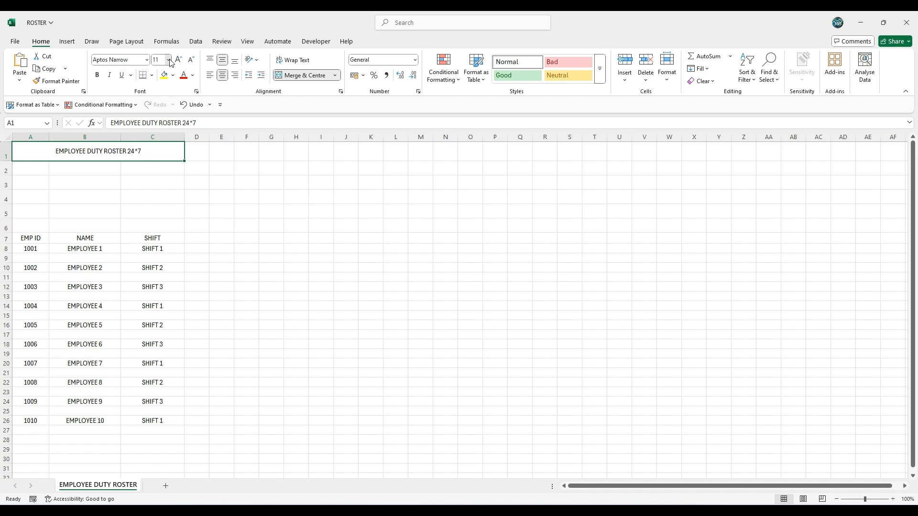
{"action": "left_click", "coordinate": [169, 59]}
{"action": "left_click", "coordinate": [160, 148]}
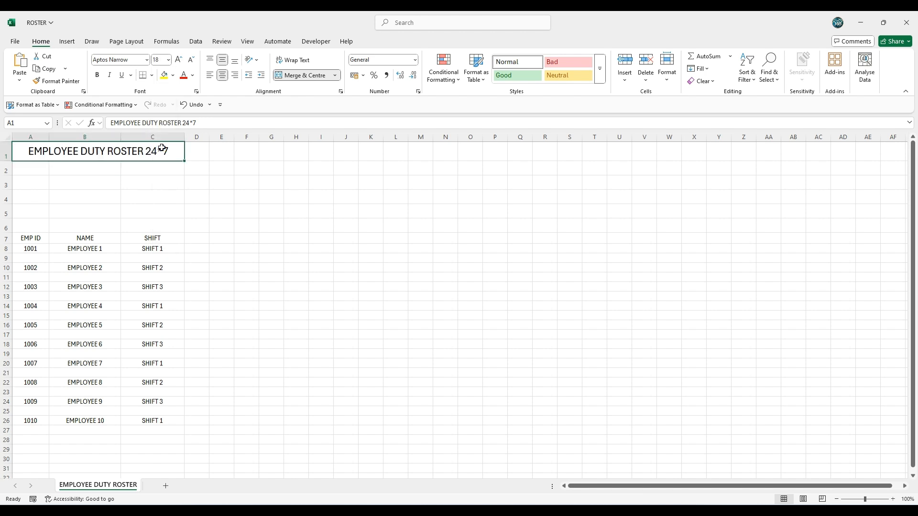
{"action": "left_click", "coordinate": [147, 61]}
{"action": "type", "text": "d"}
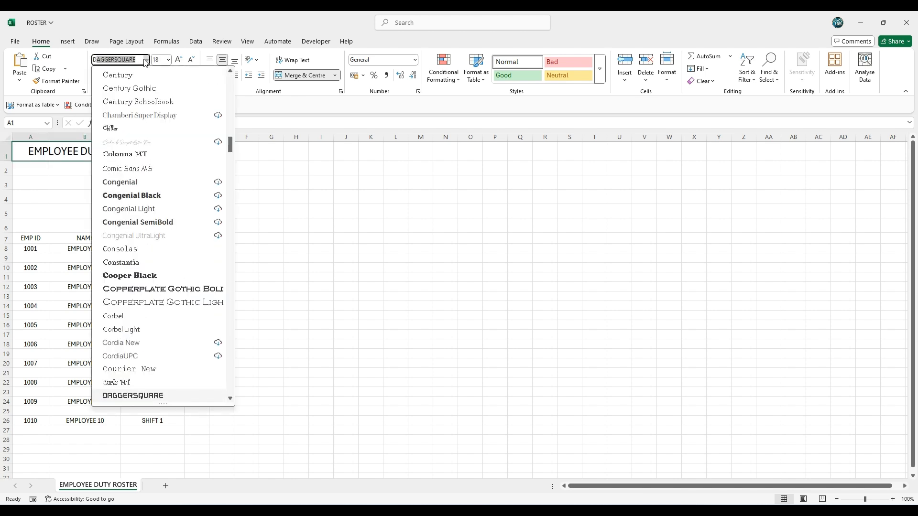
{"action": "key", "text": "Return"}
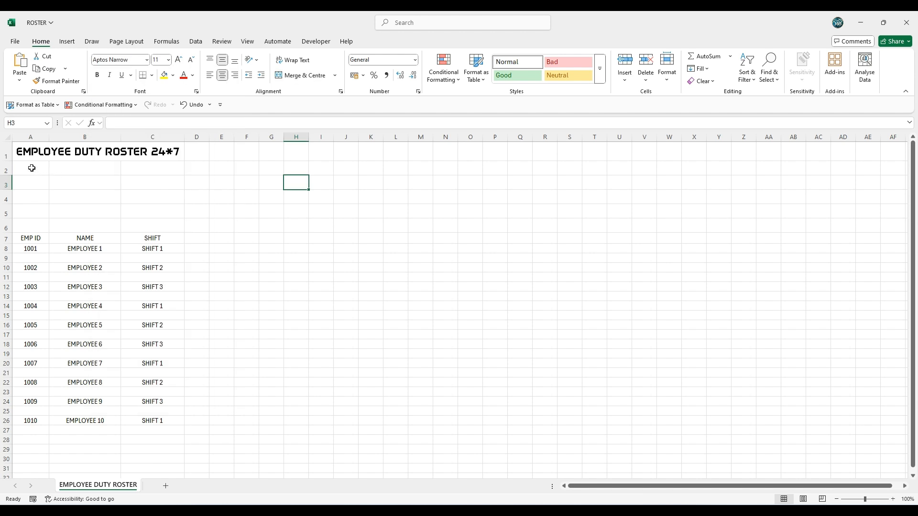
Step: Merge and centre A2:B2 and enter the label "YEAR" in it
{"action": "left_click_drag", "start_coordinate": [31, 167], "coordinate": [77, 169]}
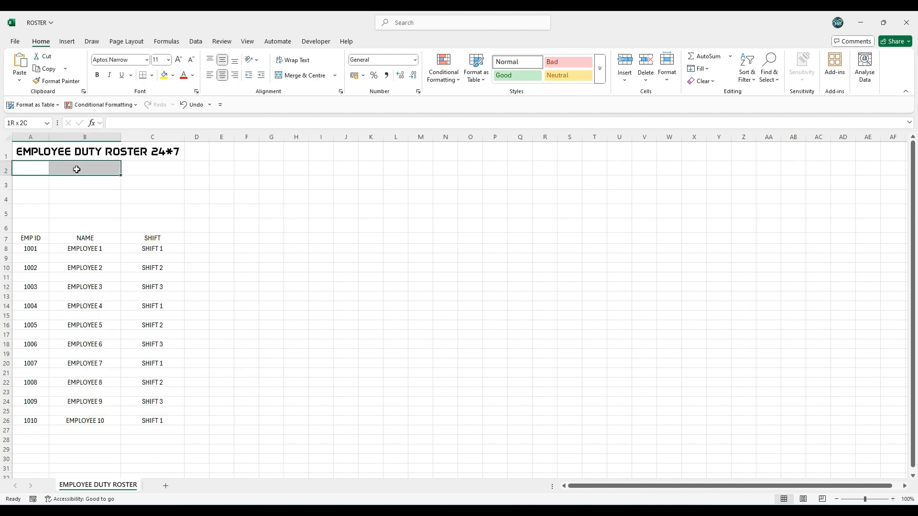
{"action": "left_click", "coordinate": [293, 76]}
{"action": "type", "text": "YEAR"}
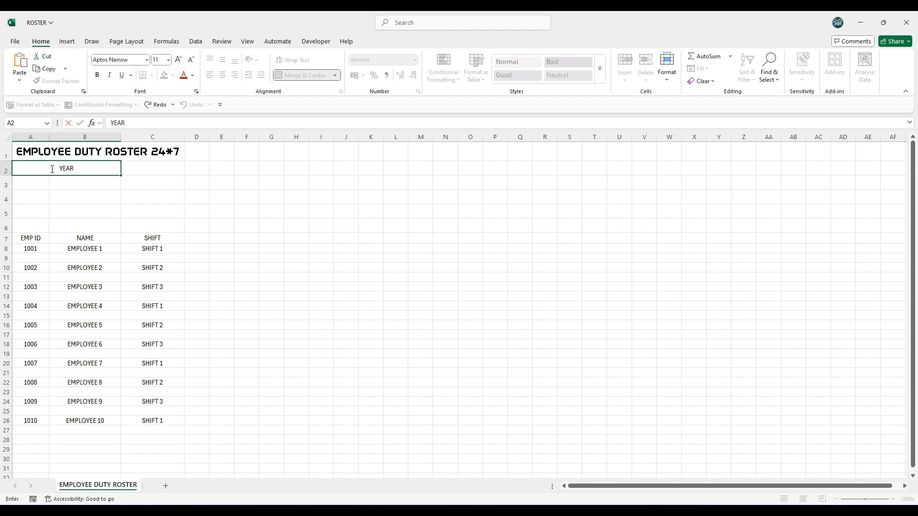
{"action": "left_click", "coordinate": [228, 226]}
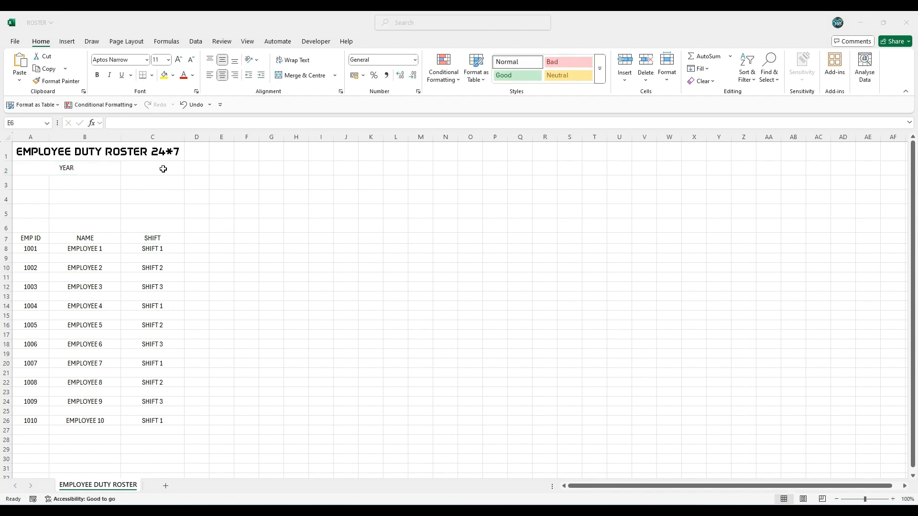
Step: Enter the current-year formula =YEAR(TODAY()) in cell C2
{"action": "left_click", "coordinate": [163, 168]}
{"action": "double_click", "coordinate": [158, 167]}
{"action": "type", "text": "=YEAR(TODAY())"}
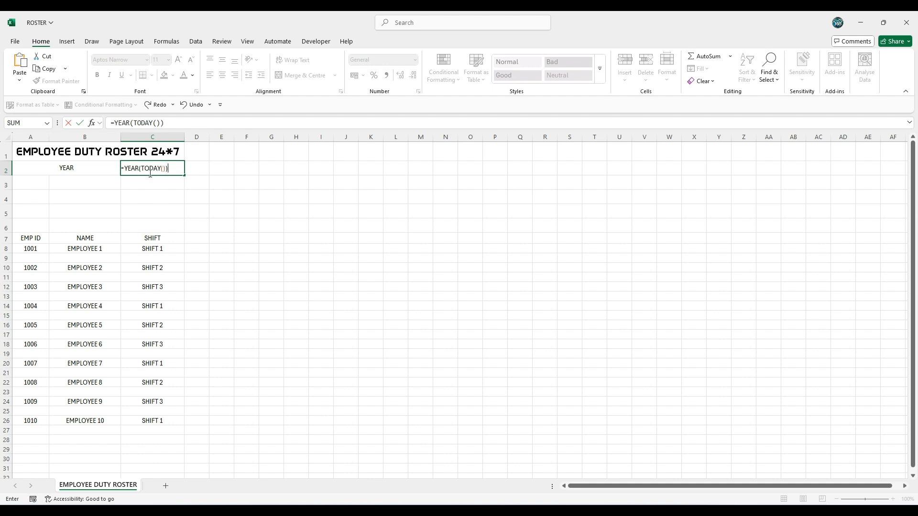
{"action": "key", "text": "Return"}
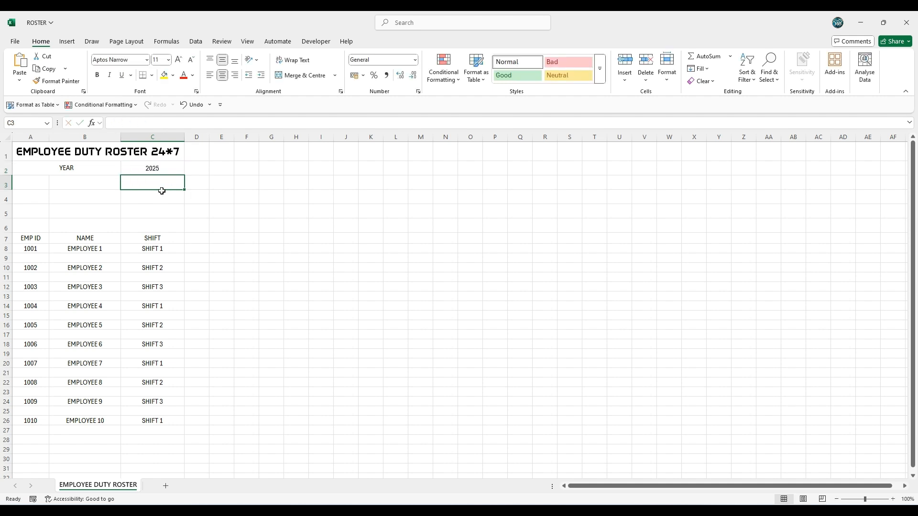
Step: Format the YEAR label and the year value in A2:C2 with font size 20 and the DAGGERSQUARE font
{"action": "left_click_drag", "start_coordinate": [59, 173], "coordinate": [129, 163]}
{"action": "left_click", "coordinate": [169, 61]}
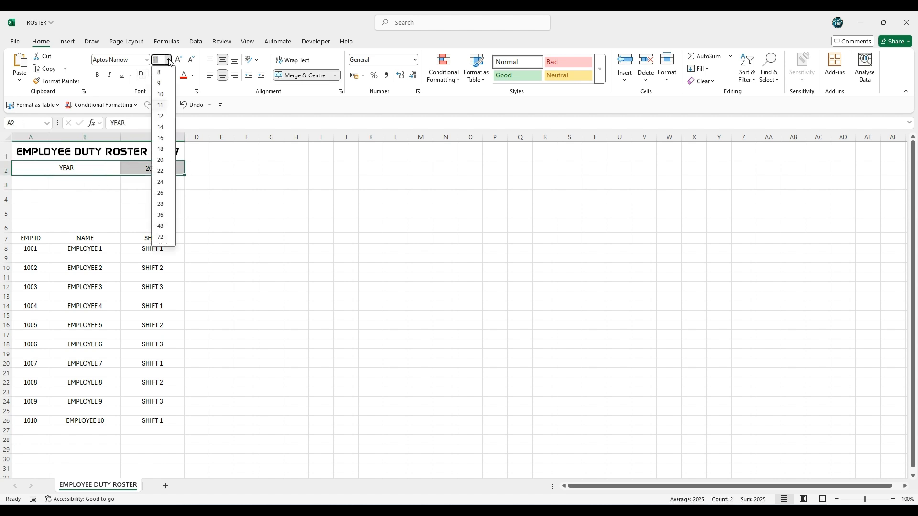
{"action": "left_click", "coordinate": [160, 159]}
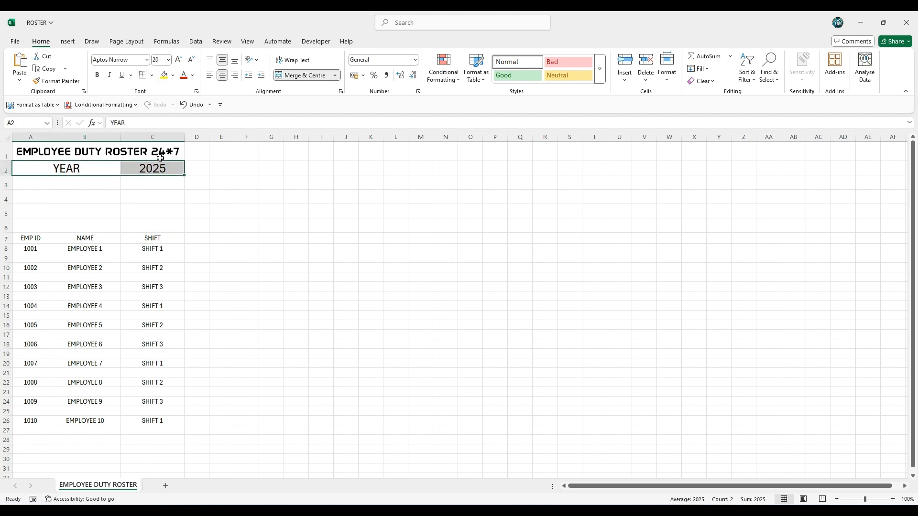
{"action": "left_click", "coordinate": [147, 60]}
{"action": "type", "text": "d"}
{"action": "key", "text": "Return"}
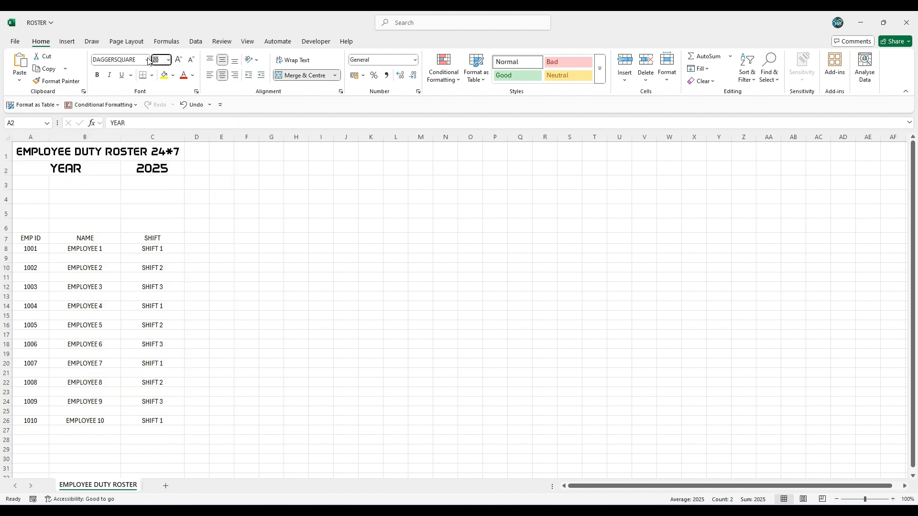
{"action": "left_click", "coordinate": [347, 239]}
Step: Merge and centre A3:C3 and enter the heading "key Indicators" in it
{"action": "left_click_drag", "start_coordinate": [46, 189], "coordinate": [148, 180]}
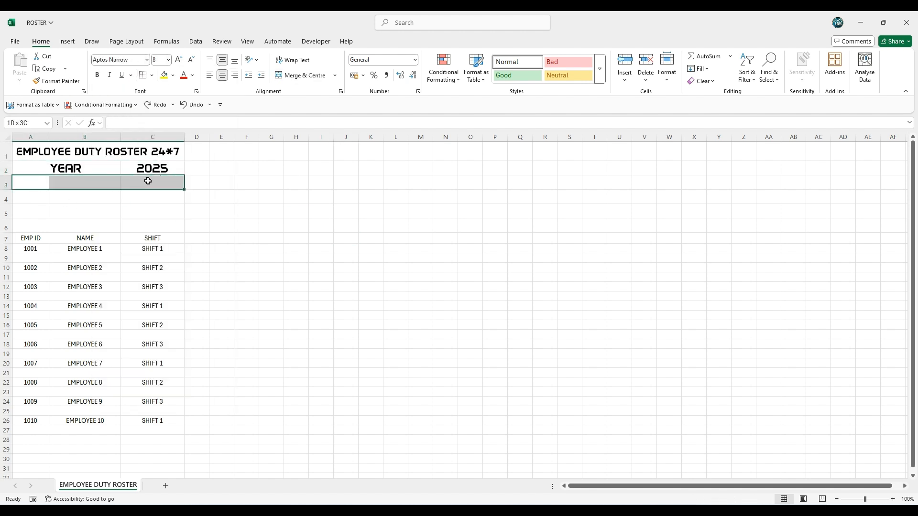
{"action": "left_click", "coordinate": [300, 76]}
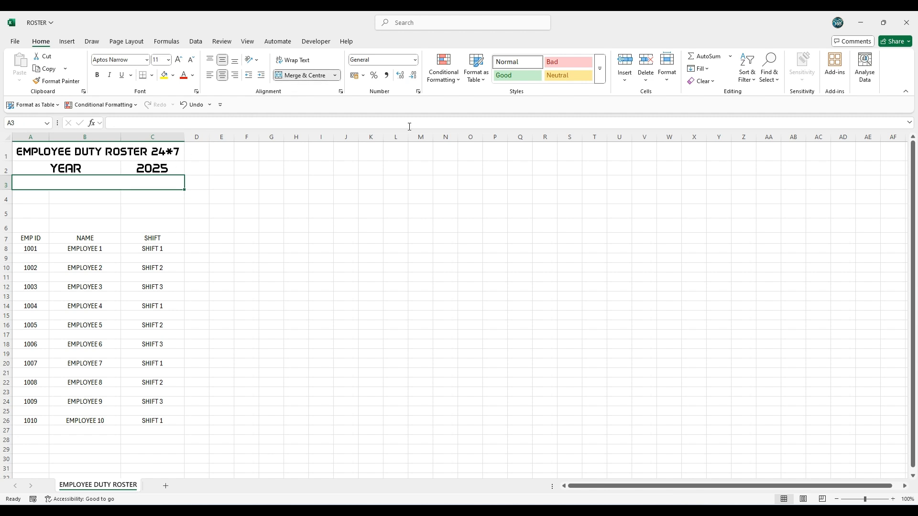
{"action": "left_click", "coordinate": [80, 189]}
{"action": "type", "text": "key Indicators"}
{"action": "key", "text": "ctrl+Return"}
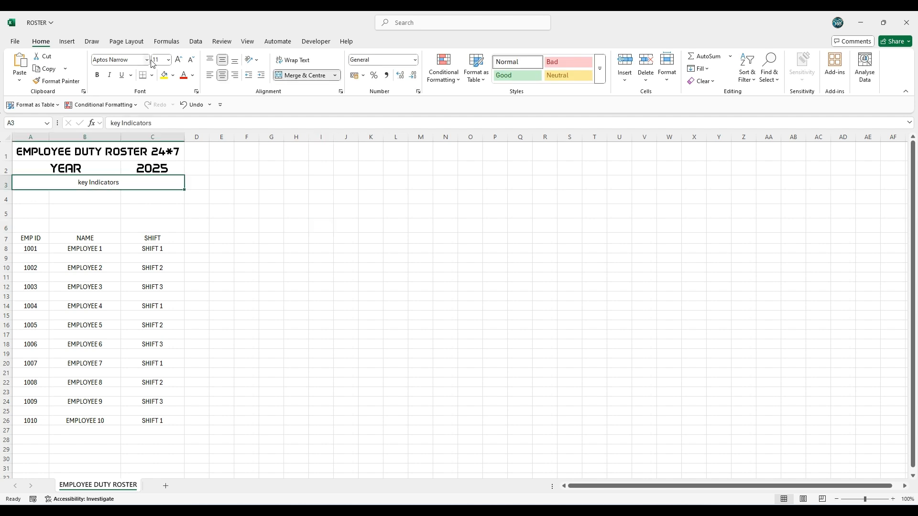
Step: Format the "key Indicators" heading in A3 with font size 14 and the DAGGERSQUARE font
{"action": "left_click", "coordinate": [169, 60]}
{"action": "left_click", "coordinate": [160, 127]}
{"action": "left_click", "coordinate": [148, 61]}
{"action": "type", "text": "DAGGERSQUARE"}
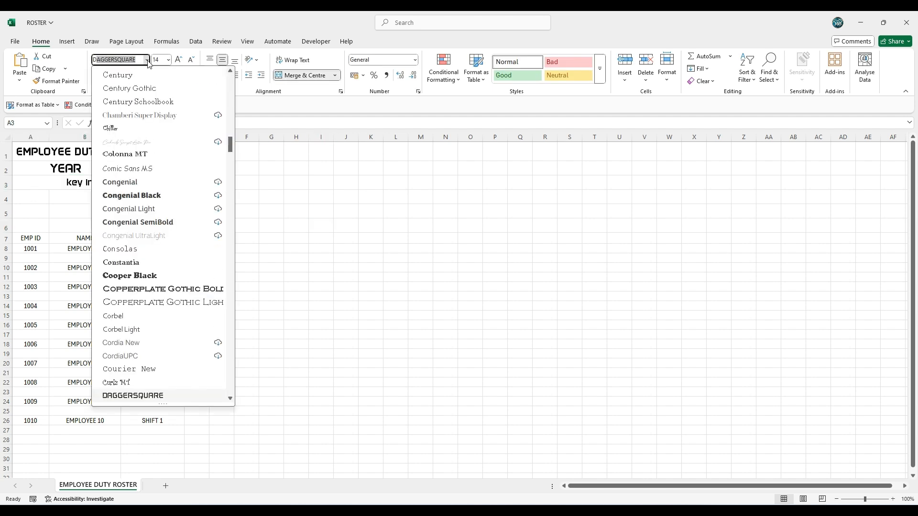
{"action": "key", "text": "Tab"}
{"action": "left_click", "coordinate": [298, 211]}
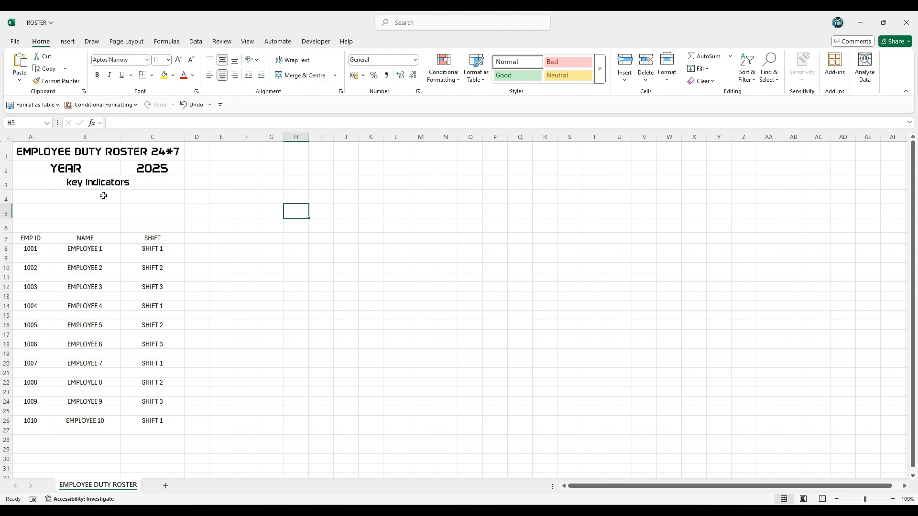
Step: Merge and centre B4:C4 and copy its format onto B5:C6 with Format Painter
{"action": "left_click_drag", "start_coordinate": [103, 195], "coordinate": [140, 196]}
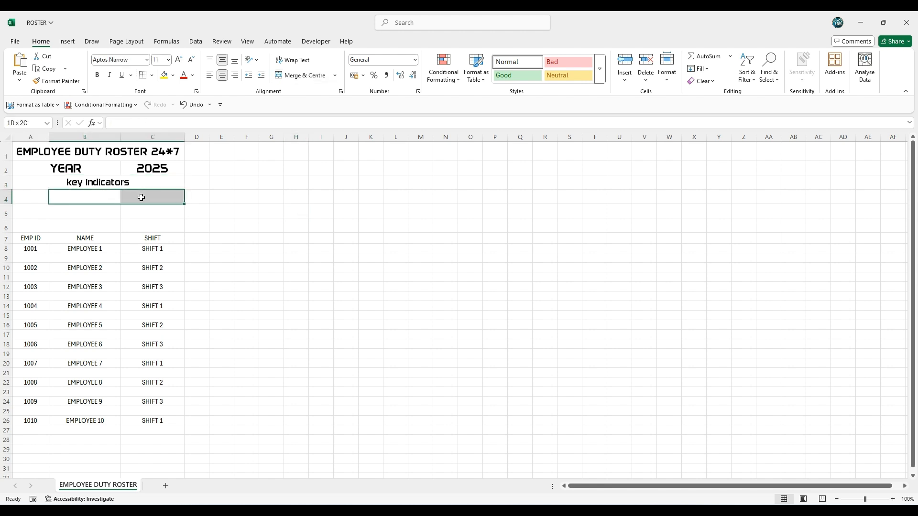
{"action": "left_click", "coordinate": [296, 79]}
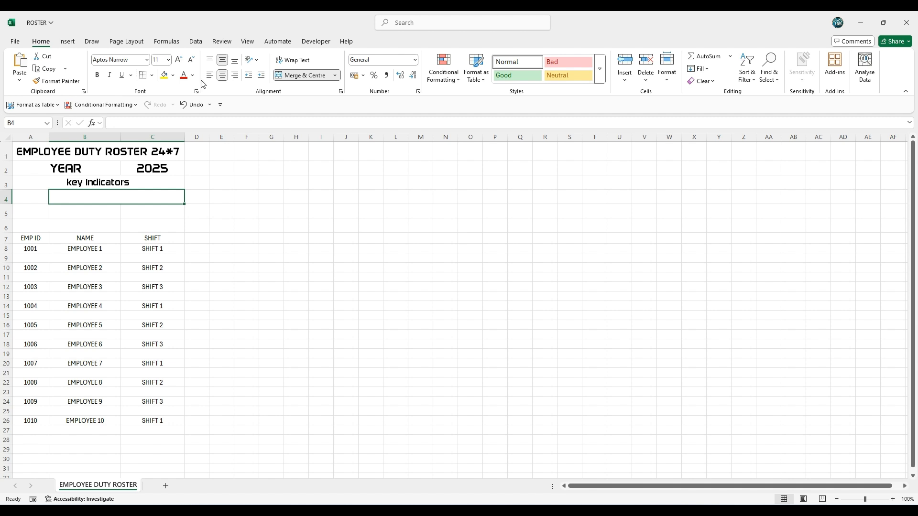
{"action": "left_click", "coordinate": [65, 81]}
{"action": "left_click_drag", "start_coordinate": [107, 211], "coordinate": [139, 222]}
{"action": "left_click", "coordinate": [288, 232]}
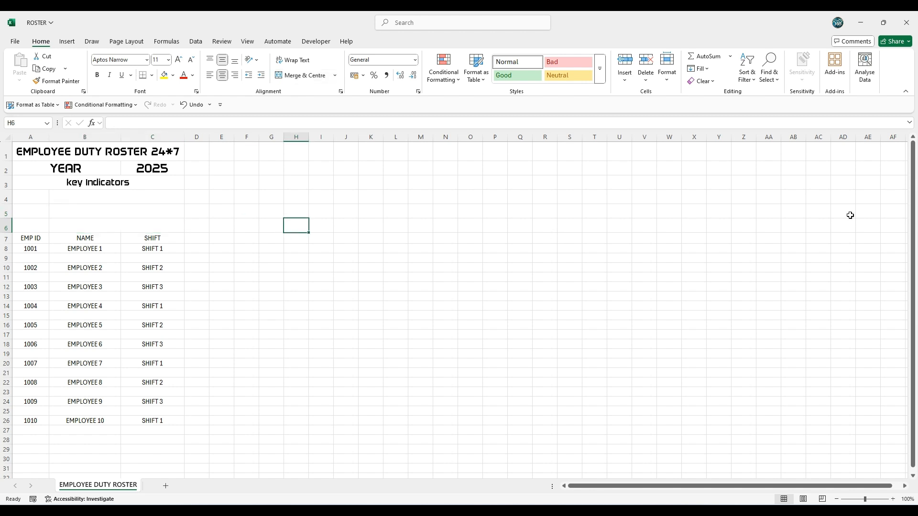
Step: Enter the indicator label "Week Off" in the merged cell B4
{"action": "double_click", "coordinate": [132, 194]}
{"action": "type", "text": "Week Off"}
{"action": "left_click", "coordinate": [263, 228]}
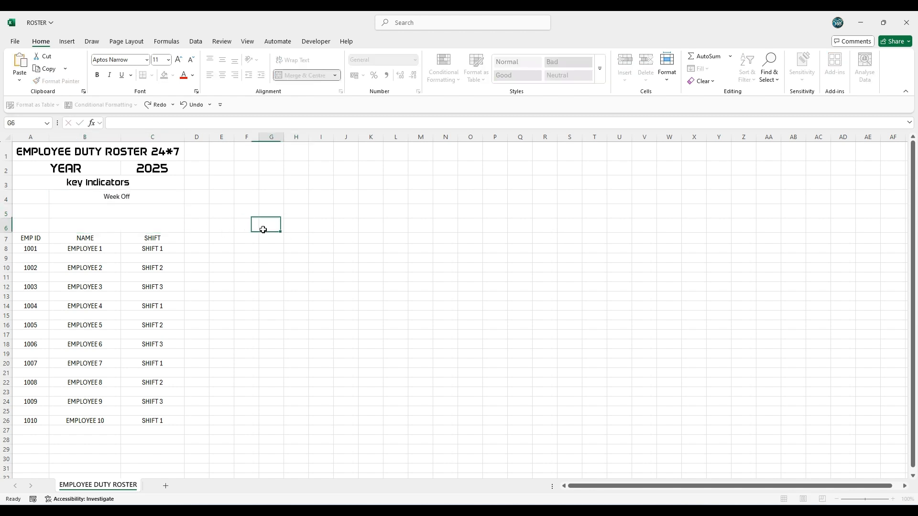
Step: Enter the indicator labels "New Month" in the merged cell B5 and "Today's Date" in the merged cell B6
{"action": "double_click", "coordinate": [110, 212]}
{"action": "type", "text": "New Month"}
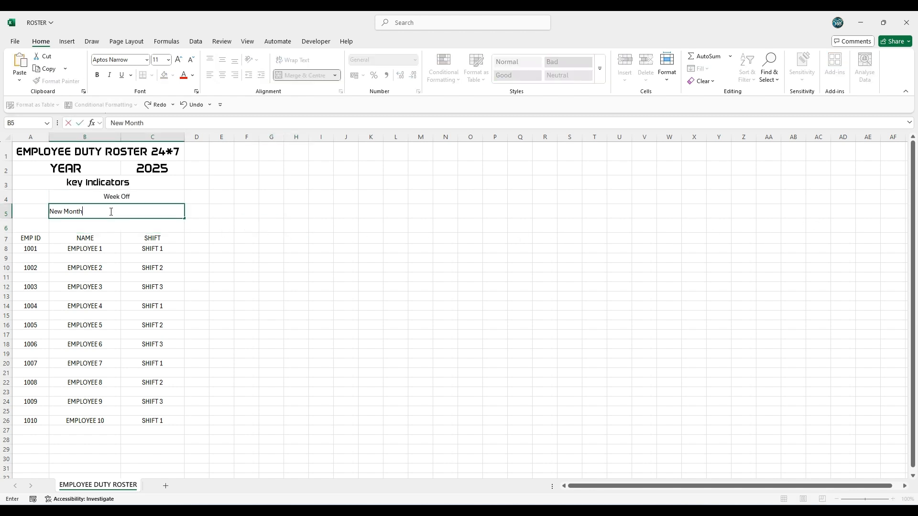
{"action": "left_click", "coordinate": [284, 254]}
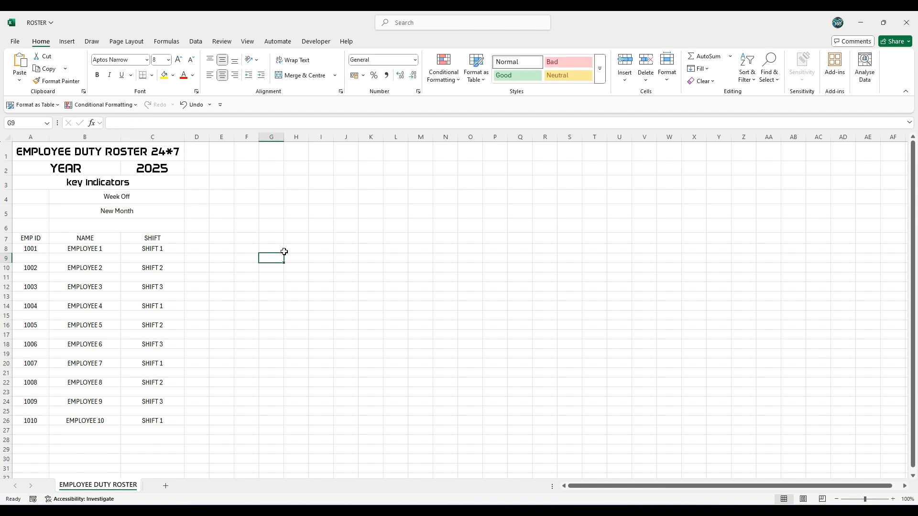
{"action": "double_click", "coordinate": [109, 225]}
{"action": "type", "text": "Today's Date"}
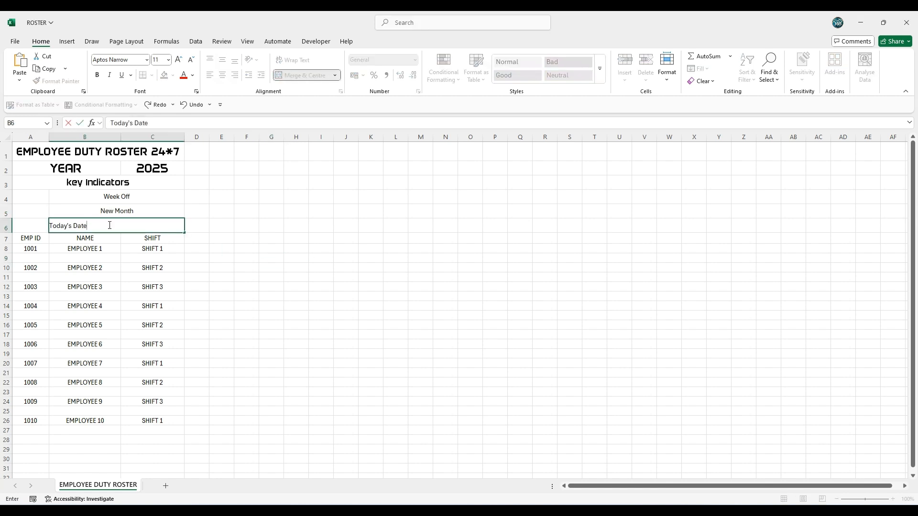
{"action": "left_click", "coordinate": [326, 232]}
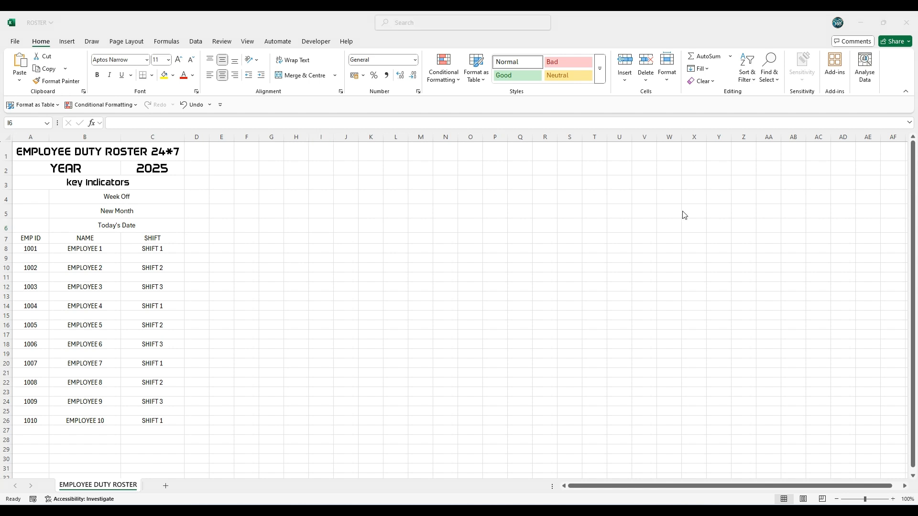
Step: Format the indicator labels in B4:C6 as bold with font size 16, and make the "key Indicators" heading in A3 bold
{"action": "left_click_drag", "start_coordinate": [139, 196], "coordinate": [141, 220]}
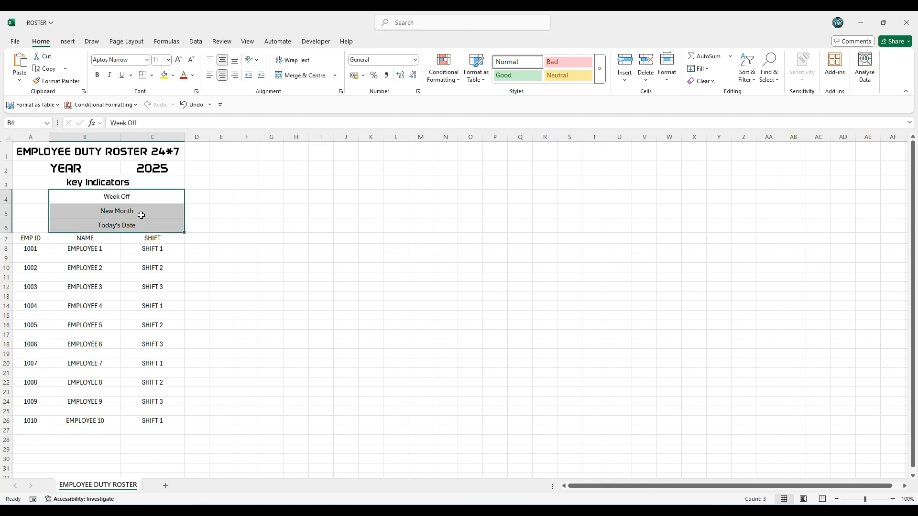
{"action": "left_click", "coordinate": [169, 59]}
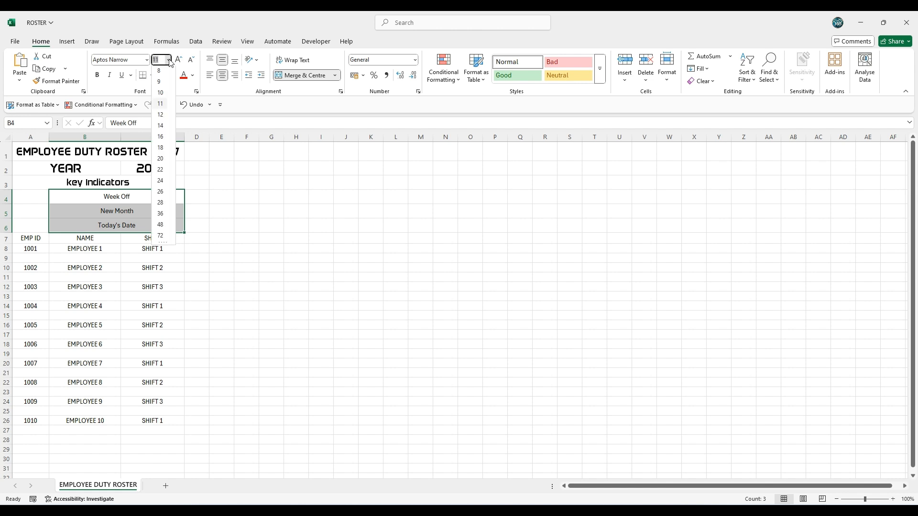
{"action": "left_click", "coordinate": [161, 138]}
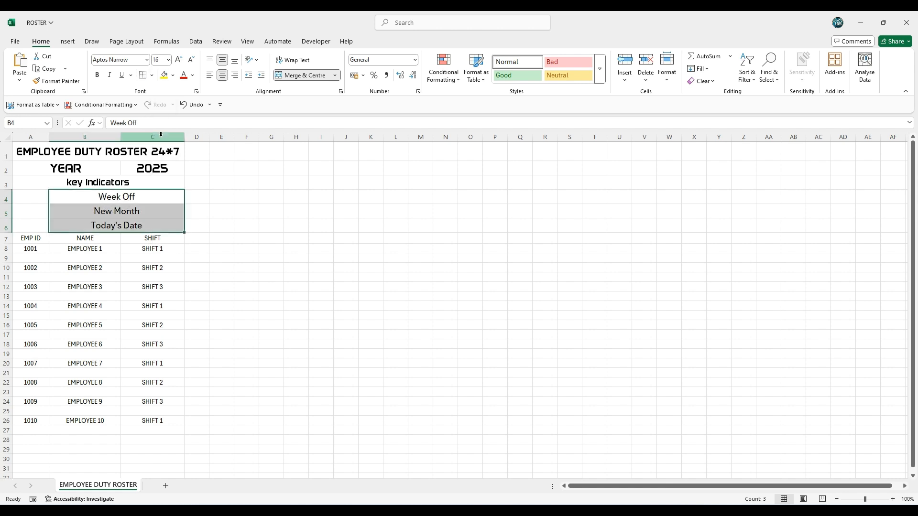
{"action": "left_click", "coordinate": [98, 76]}
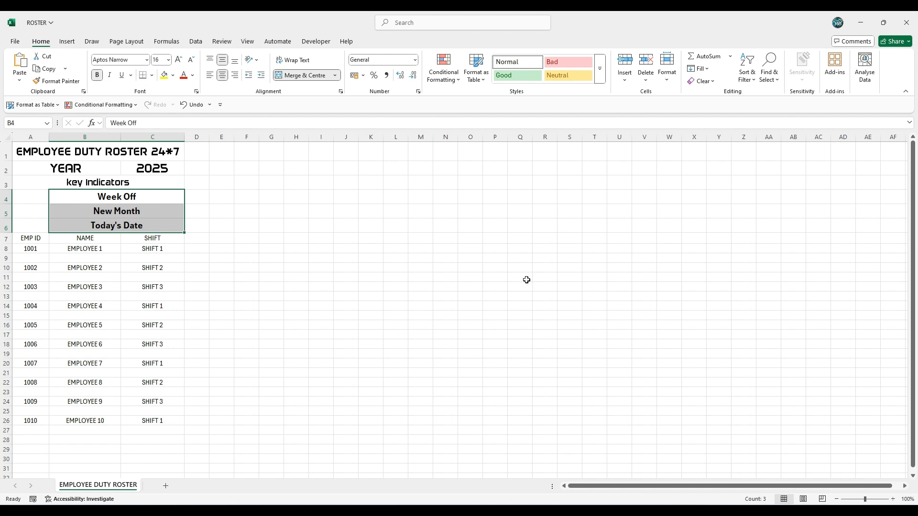
{"action": "left_click", "coordinate": [126, 185]}
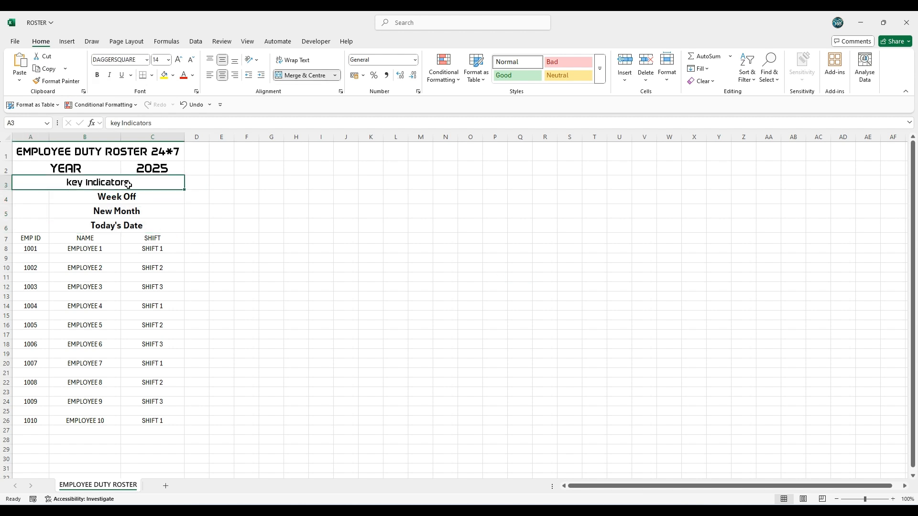
{"action": "left_click", "coordinate": [96, 75]}
{"action": "left_click", "coordinate": [311, 240]}
{"action": "left_click_drag", "start_coordinate": [31, 249], "coordinate": [266, 260]}
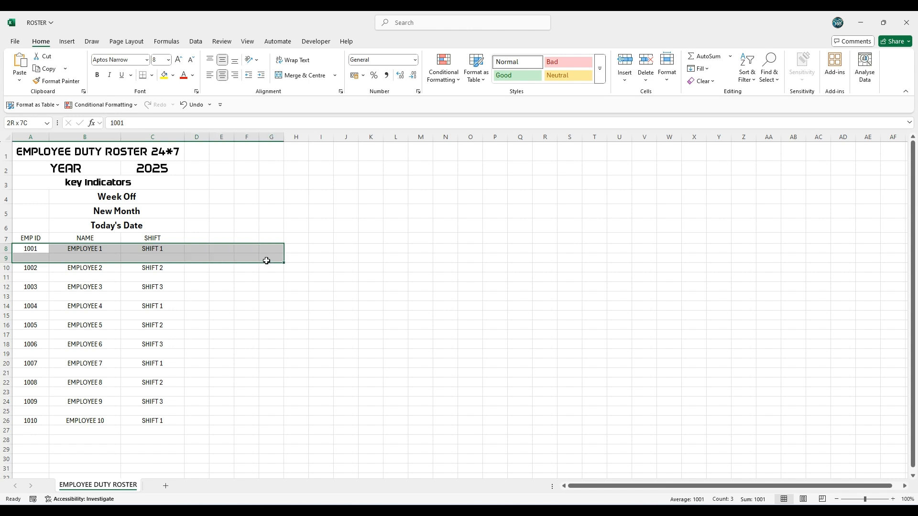
{"action": "left_click", "coordinate": [196, 249]}
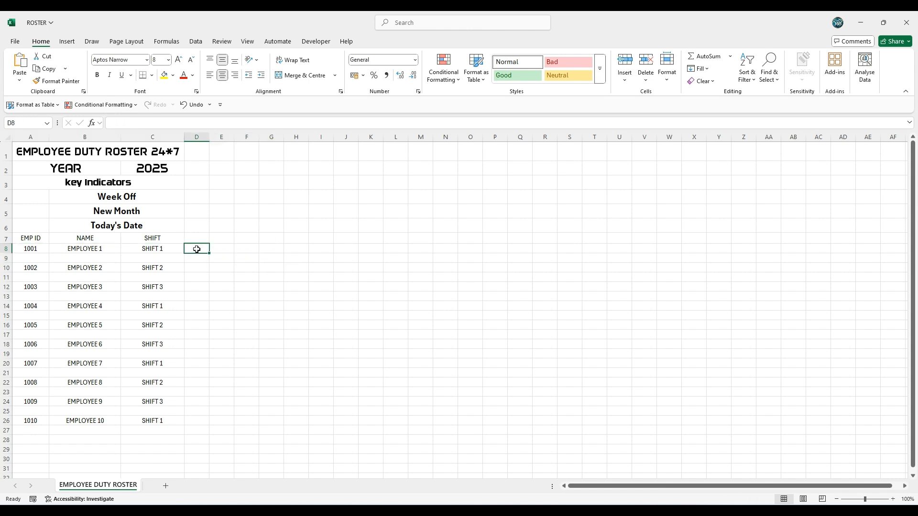
{"action": "left_click", "coordinate": [246, 304]}
Step: Merge and centre A8:A9, B8:B9 and C8:C9 separately so the first employee's ID, name and shift each span two rows
{"action": "left_click_drag", "start_coordinate": [29, 247], "coordinate": [33, 255]}
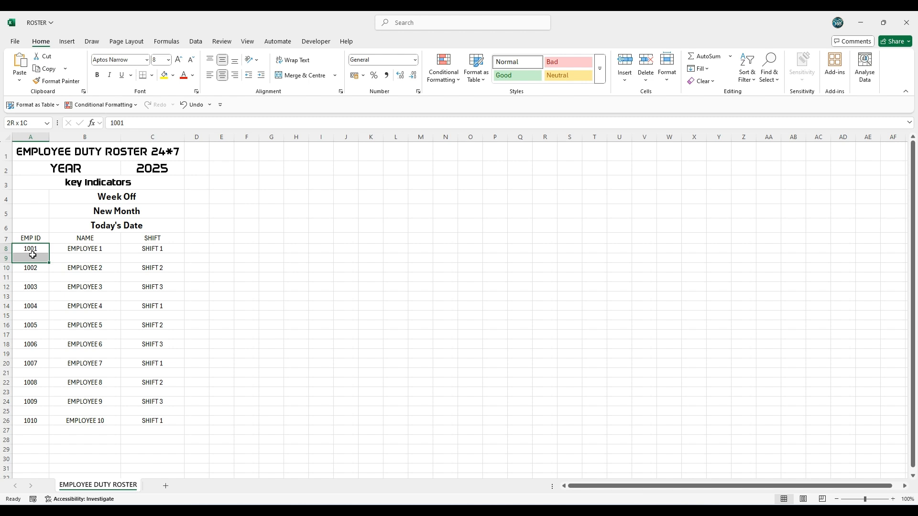
{"action": "left_click", "coordinate": [291, 76]}
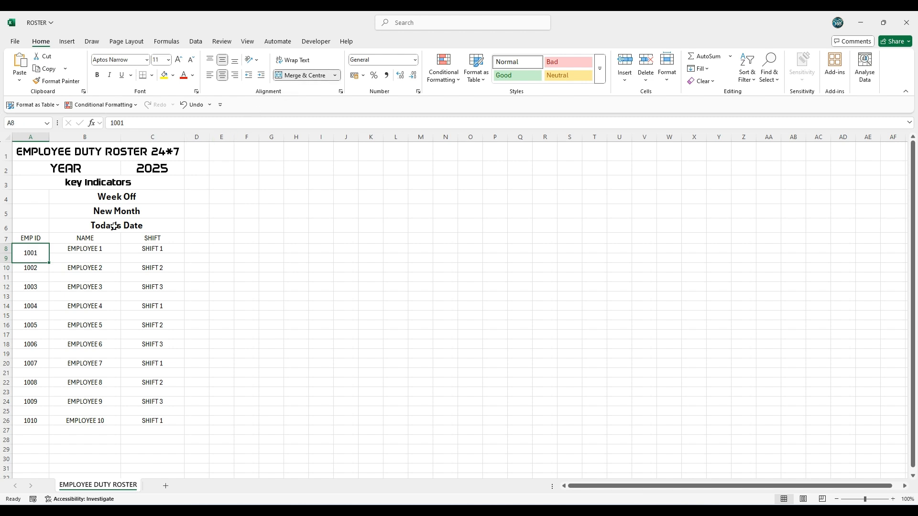
{"action": "left_click_drag", "start_coordinate": [85, 247], "coordinate": [88, 258]}
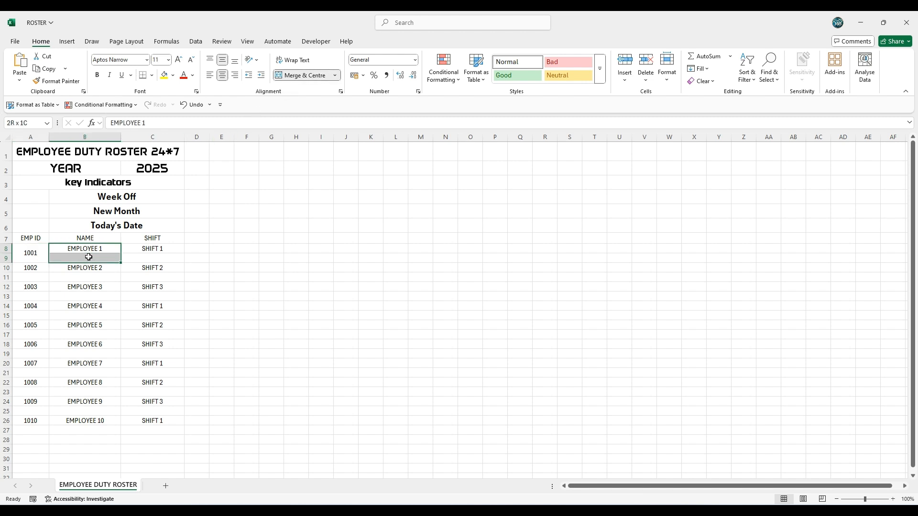
{"action": "left_click", "coordinate": [296, 77]}
{"action": "left_click_drag", "start_coordinate": [153, 245], "coordinate": [152, 258]}
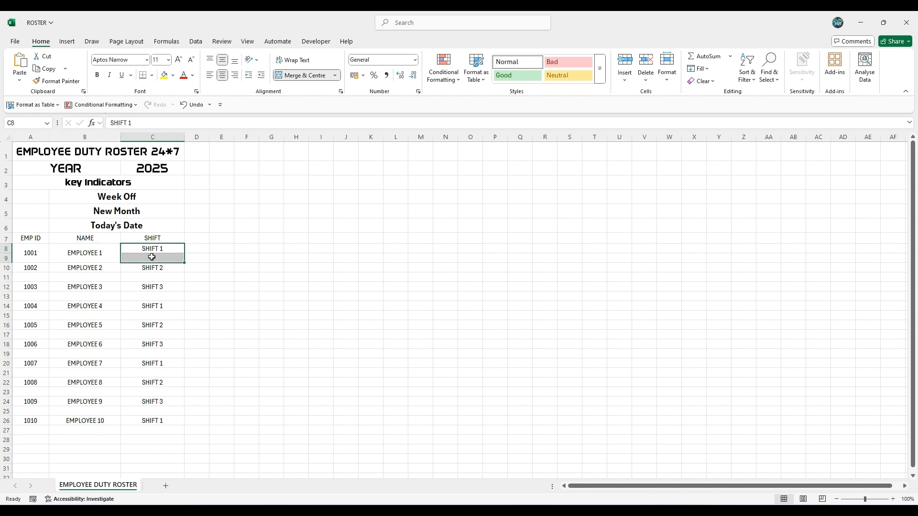
{"action": "left_click", "coordinate": [296, 76]}
{"action": "left_click", "coordinate": [300, 225]}
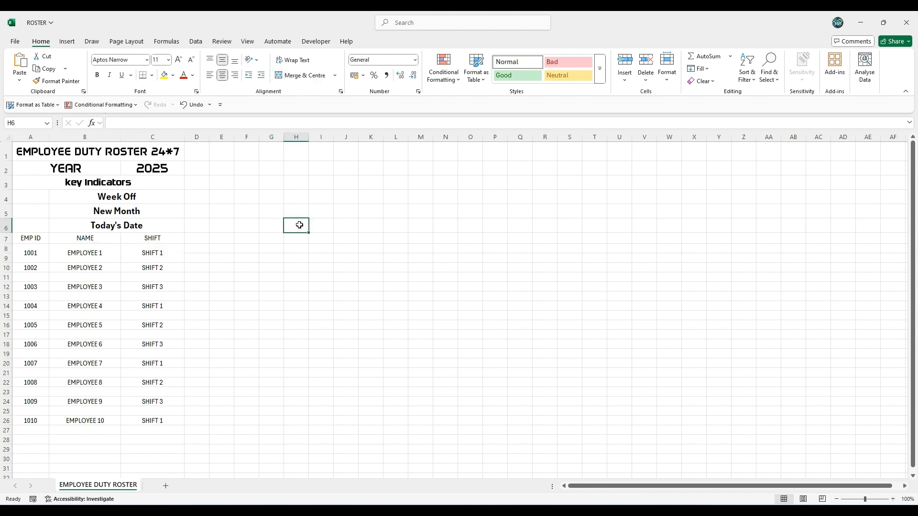
Step: Copy the merged format of A8:C9 onto the employee rows from row 10 down past EMP ID 1010 with Format Painter
{"action": "left_click_drag", "start_coordinate": [28, 254], "coordinate": [153, 258]}
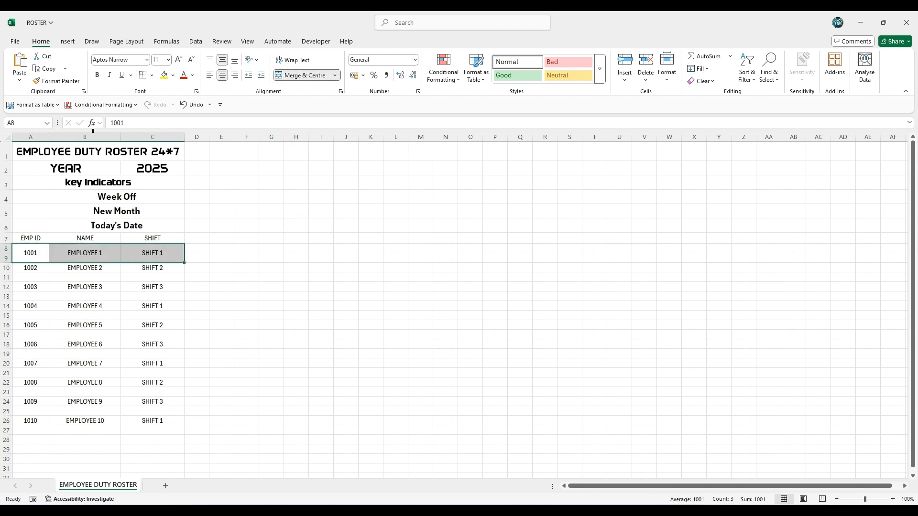
{"action": "left_click", "coordinate": [60, 81]}
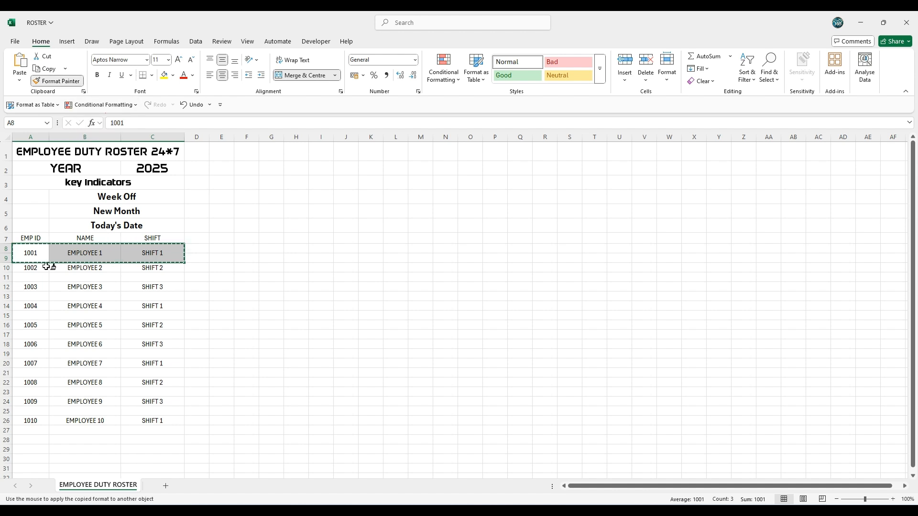
{"action": "mouse_move", "coordinate": [26, 267]}
{"action": "left_mouse_down"}
{"action": "mouse_move", "coordinate": [110, 333]}
{"action": "mouse_move", "coordinate": [133, 371]}
{"action": "mouse_move", "coordinate": [129, 448]}
{"action": "left_mouse_up"}
{"action": "left_click", "coordinate": [297, 334]}
Step: Enter the roster's start date 01/01/2025 in cell D7, beside the SHIFT header
{"action": "double_click", "coordinate": [196, 238]}
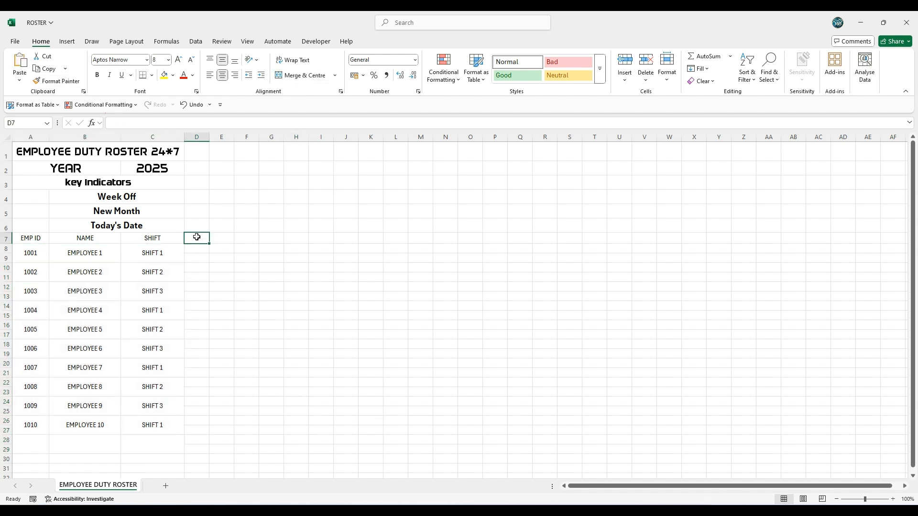
{"action": "type", "text": "01/01/2025"}
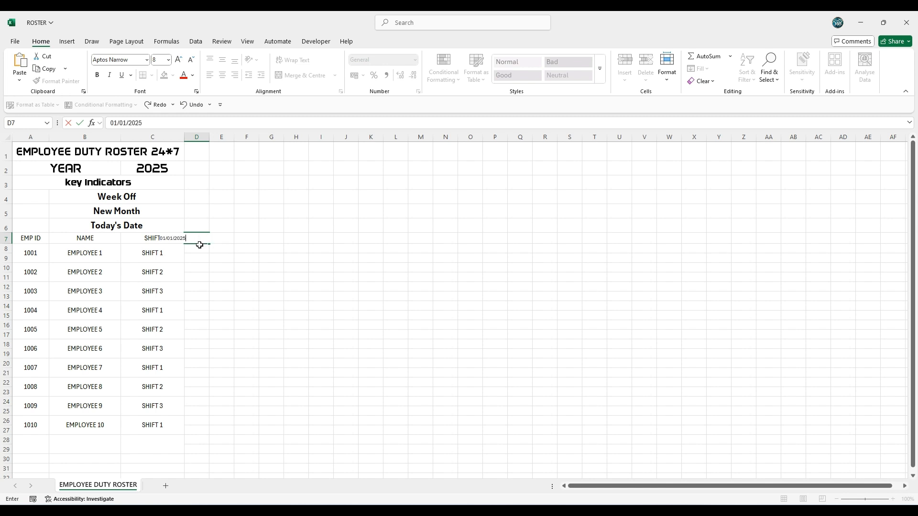
{"action": "key", "text": "Return"}
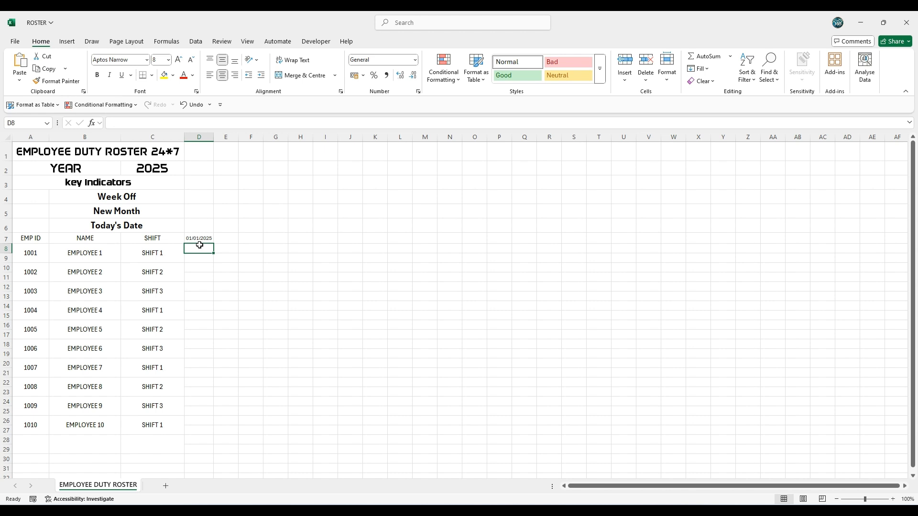
Step: Apply the custom number format dd-mmm to row 7 from D7 to the last column, and narrow column D slightly
{"action": "left_click", "coordinate": [202, 238]}
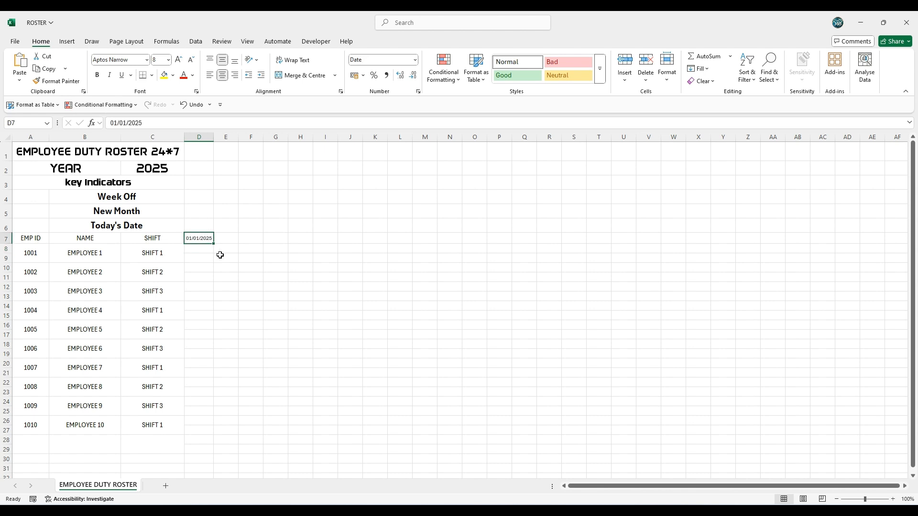
{"action": "key", "text": "ctrl+shift+Right"}
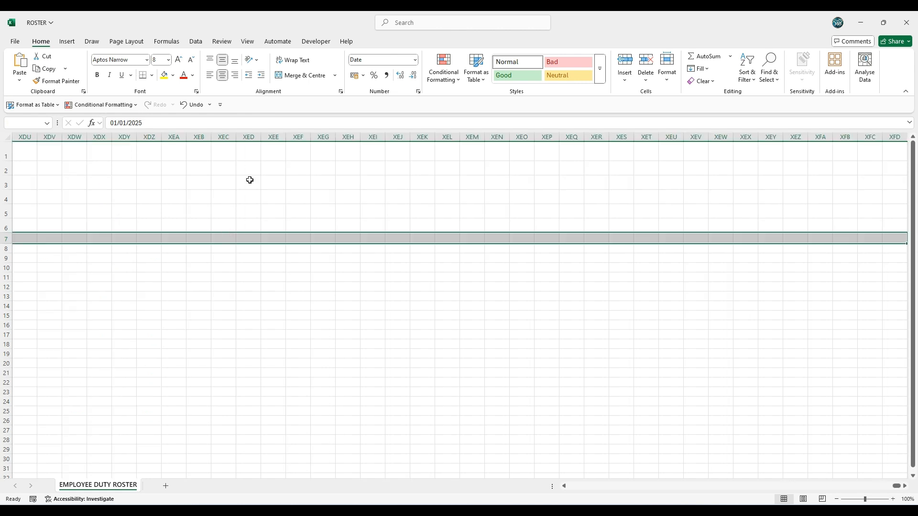
{"action": "left_click", "coordinate": [415, 60]}
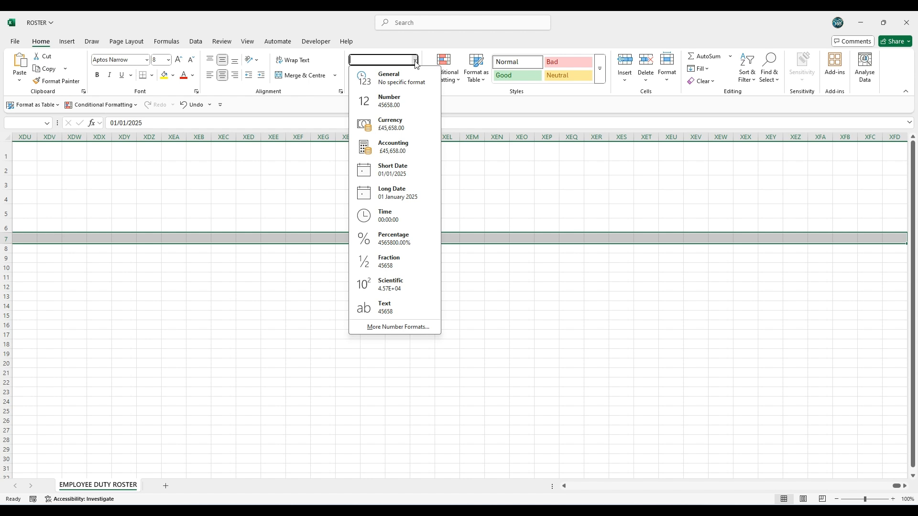
{"action": "left_click", "coordinate": [372, 330]}
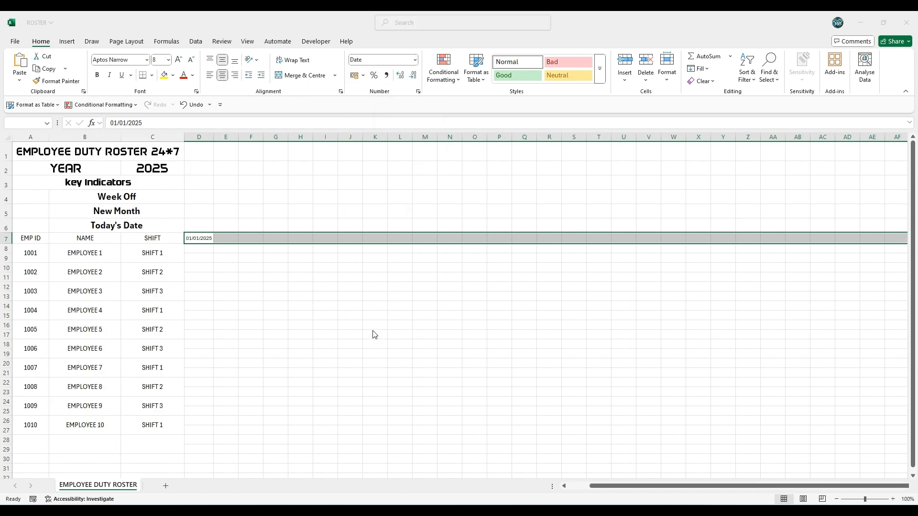
{"action": "left_click", "coordinate": [335, 312]}
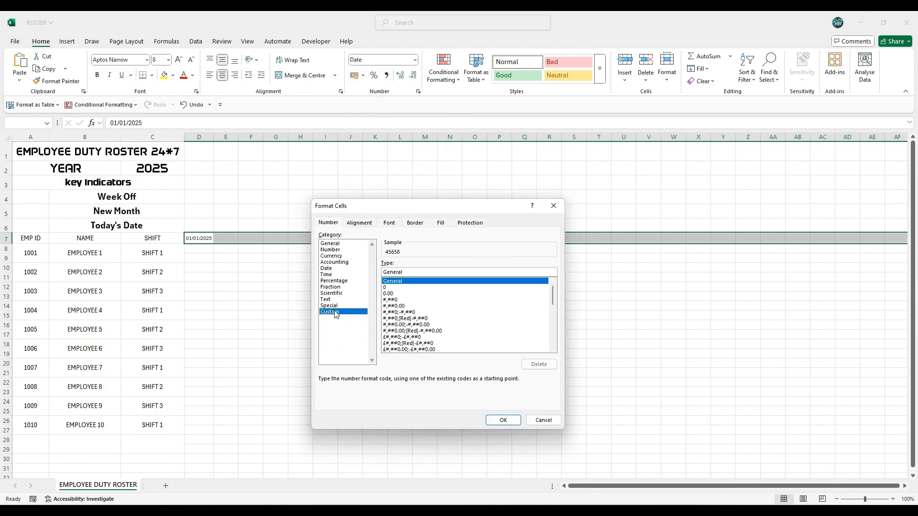
{"action": "double_click", "coordinate": [398, 272]}
{"action": "type", "text": "dd-mmm"}
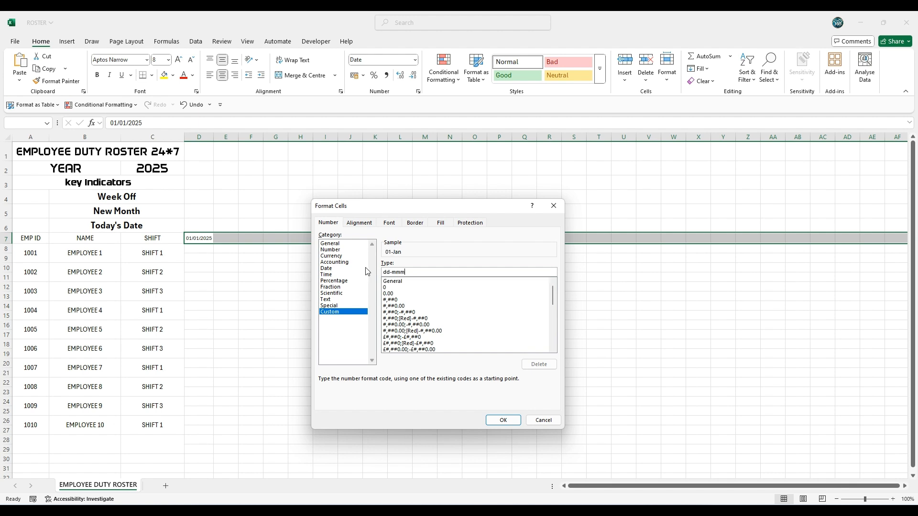
{"action": "left_click", "coordinate": [500, 420]}
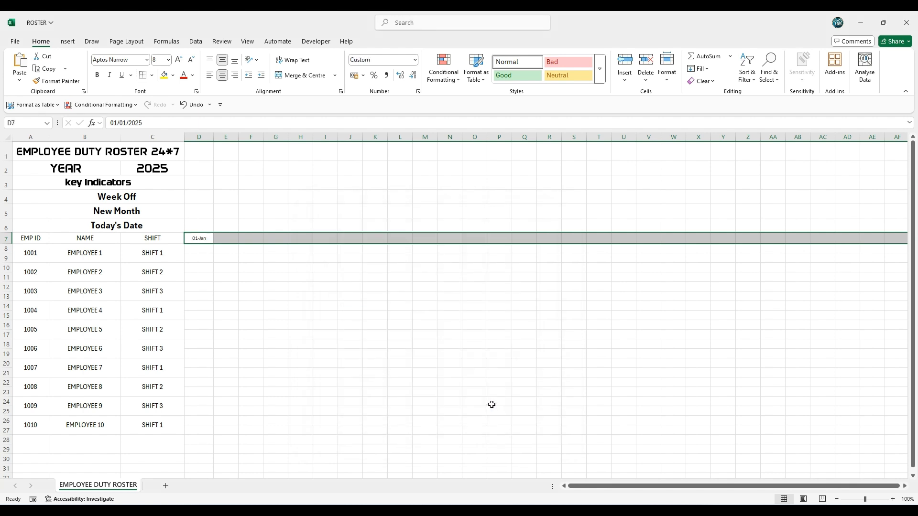
{"action": "left_click", "coordinate": [244, 289]}
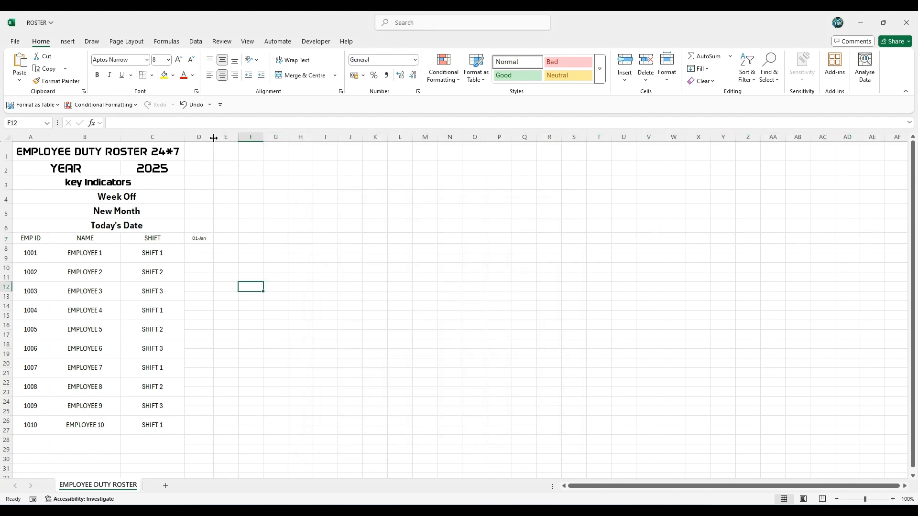
{"action": "left_click_drag", "start_coordinate": [214, 138], "coordinate": [209, 139]}
{"action": "left_click", "coordinate": [280, 275]}
Step: Enter the weekday formula =TEXT(D7, "DDD") in cell D6, above the start date
{"action": "left_click", "coordinate": [198, 239]}
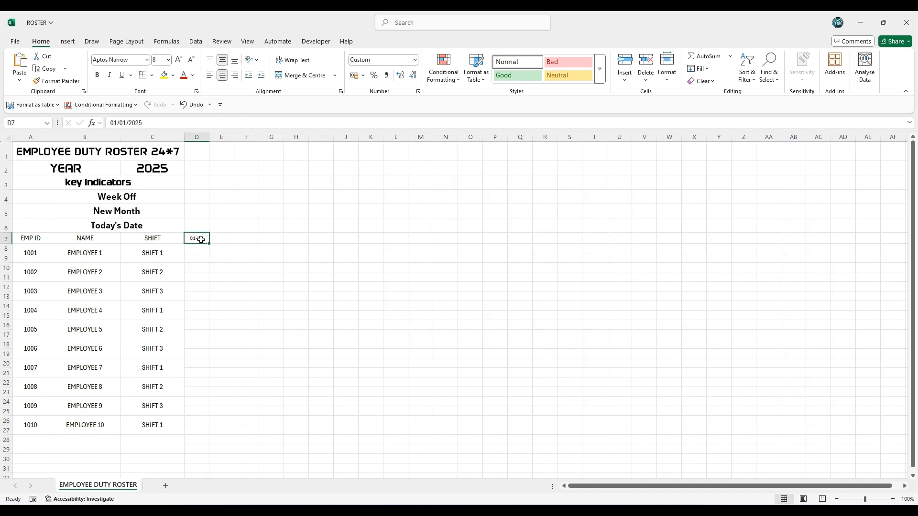
{"action": "left_click", "coordinate": [194, 224]}
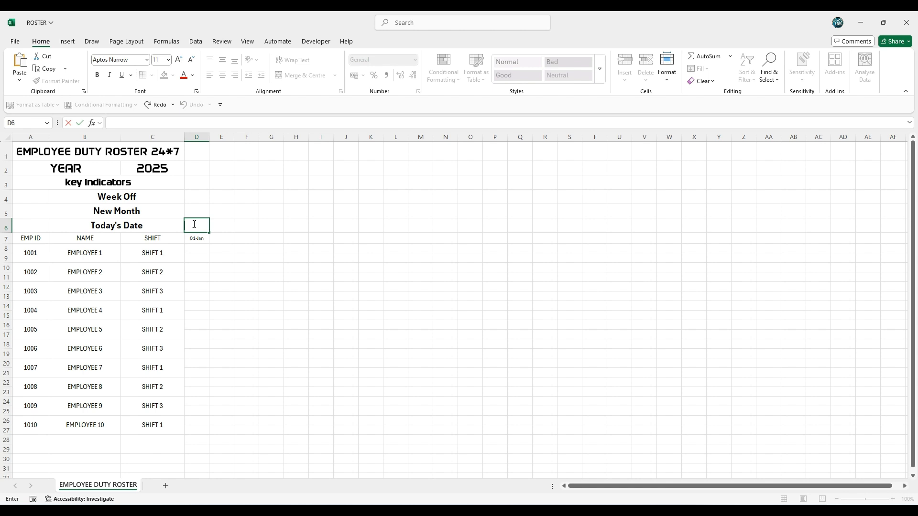
{"action": "type", "text": "=TEXT(D7, \"DDD\")"}
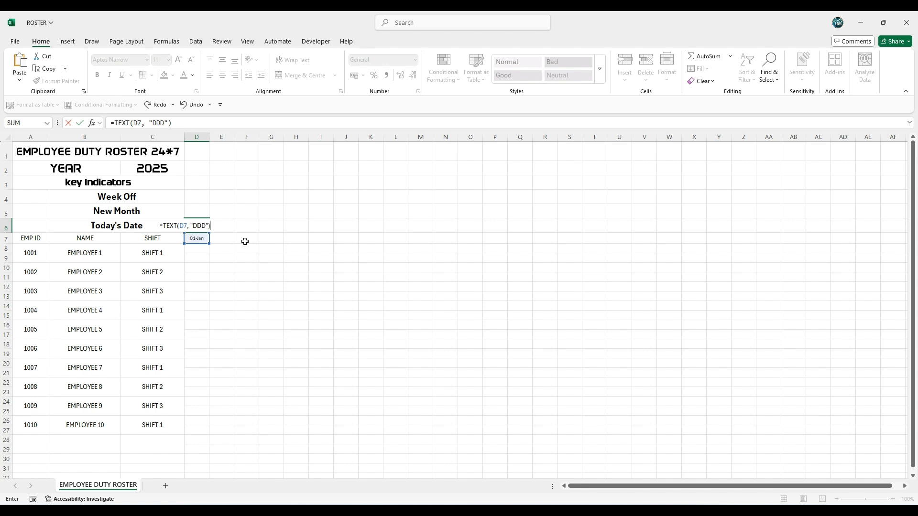
{"action": "key", "text": "Return"}
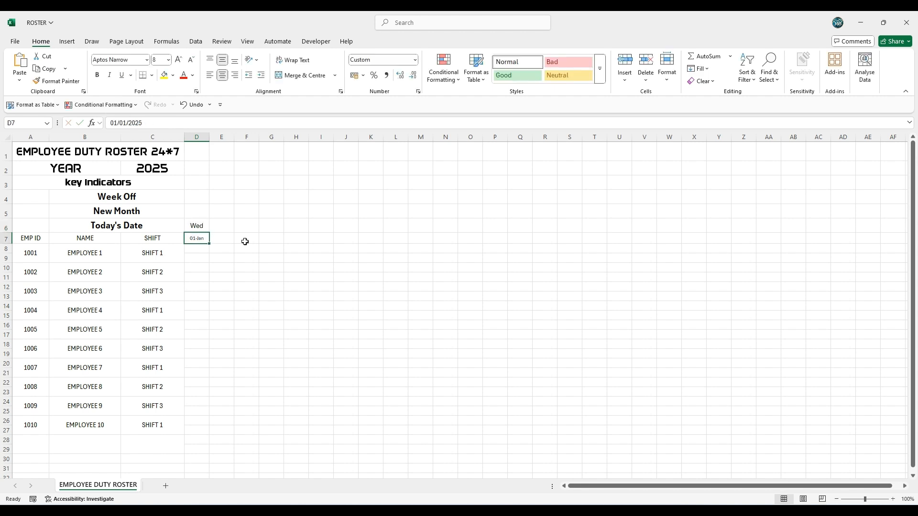
Step: Fill the weekday formula and date from D6:D7 across to column CO, ending at 31-Mar
{"action": "left_click", "coordinate": [198, 227]}
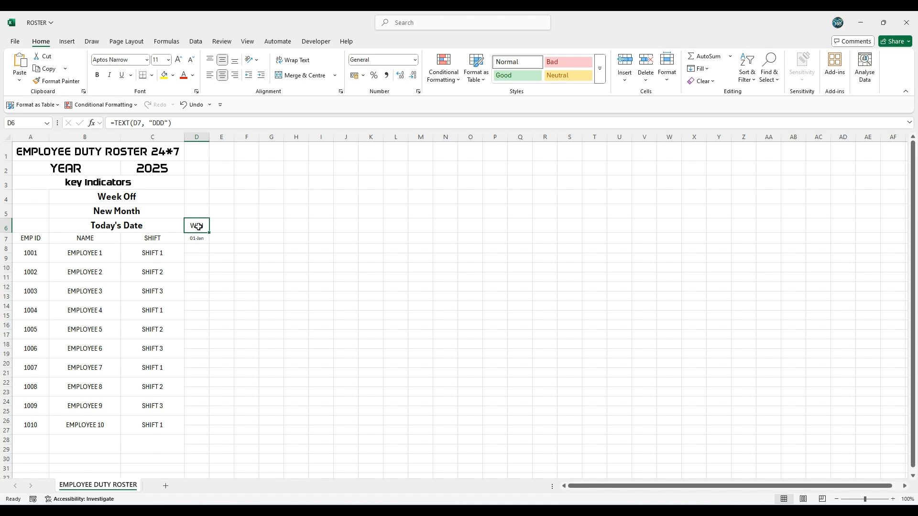
{"action": "left_click", "coordinate": [207, 270]}
{"action": "left_click_drag", "start_coordinate": [198, 225], "coordinate": [455, 248]}
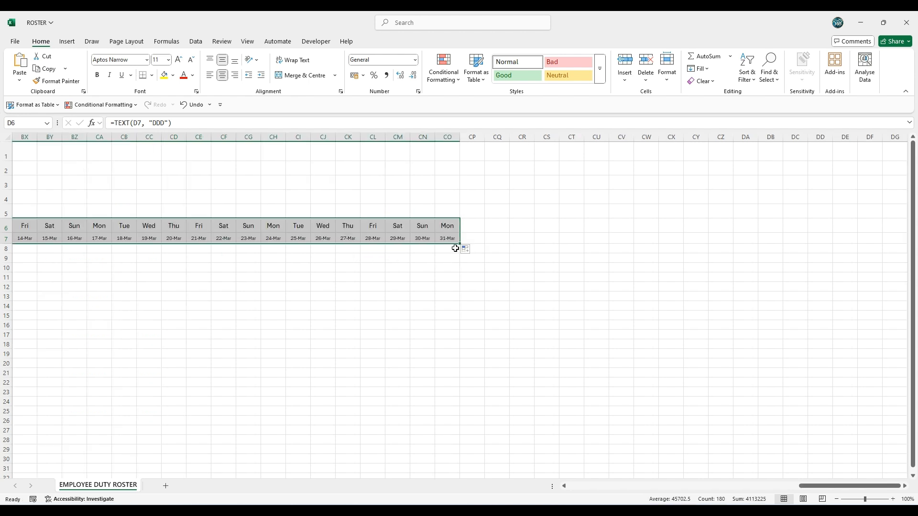
Step: Add list data validation with the source SHIFT 1, SHIFT 2, SHIFT 3 to the SHIFT cells C8:C29
{"action": "scroll", "coordinate": [770, 277], "scroll_direction": "left", "scroll_amount": 5}
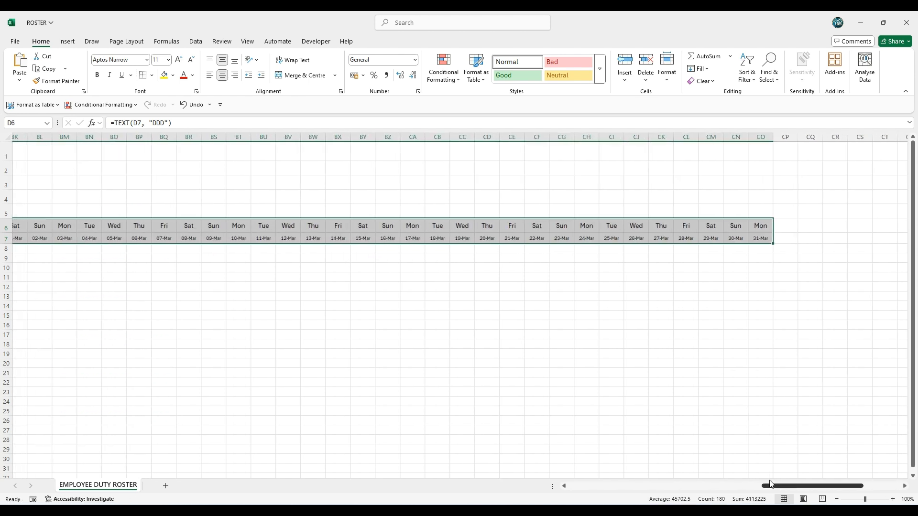
{"action": "left_click", "coordinate": [766, 286]}
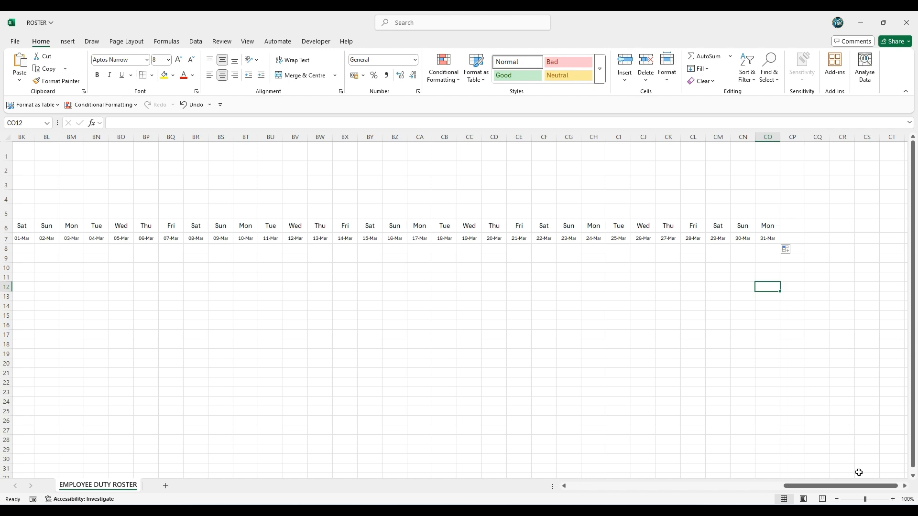
{"action": "left_click_drag", "start_coordinate": [848, 485], "coordinate": [631, 490]}
{"action": "left_click", "coordinate": [395, 343]}
{"action": "left_click_drag", "start_coordinate": [150, 251], "coordinate": [144, 436]}
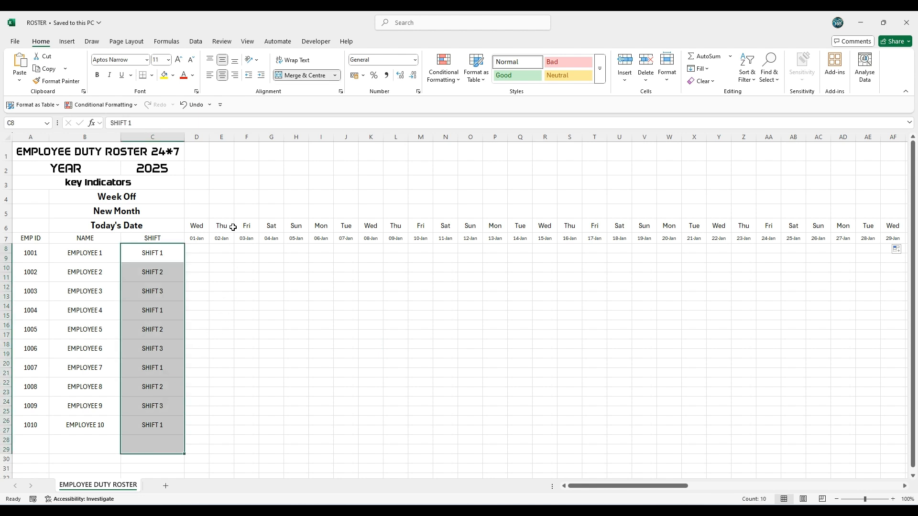
{"action": "left_click", "coordinate": [195, 42]}
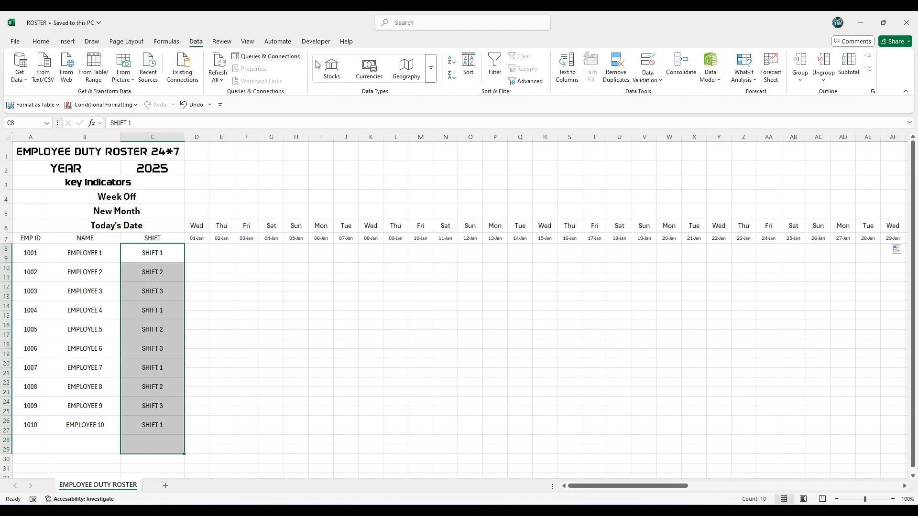
{"action": "left_click", "coordinate": [647, 79]}
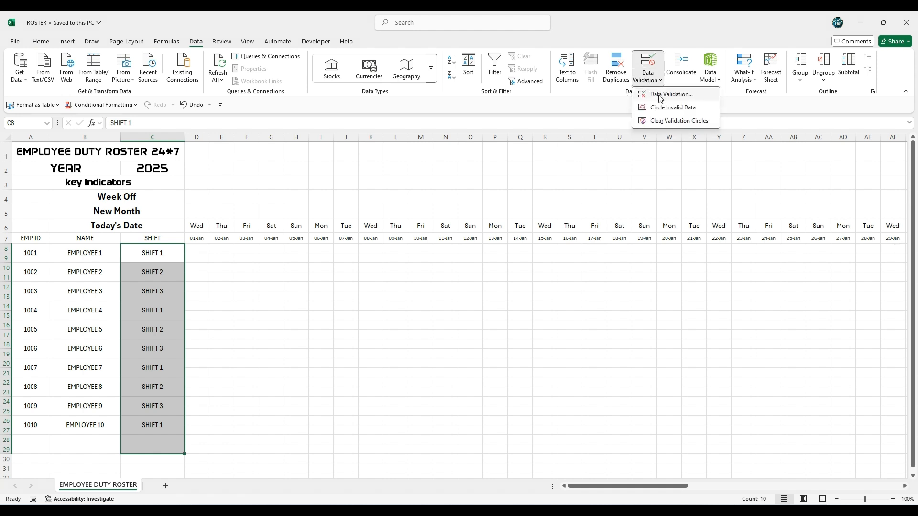
{"action": "left_click", "coordinate": [660, 98]}
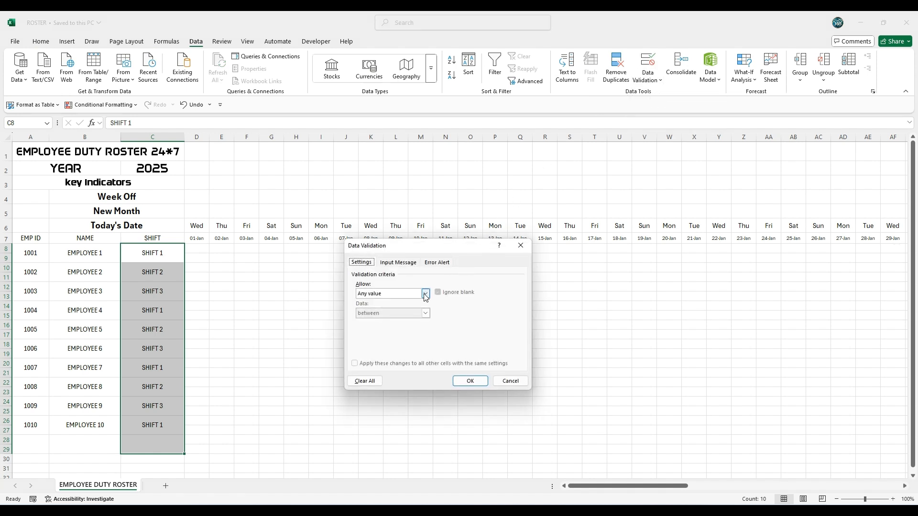
{"action": "left_click", "coordinate": [424, 292]}
{"action": "left_click", "coordinate": [379, 320]}
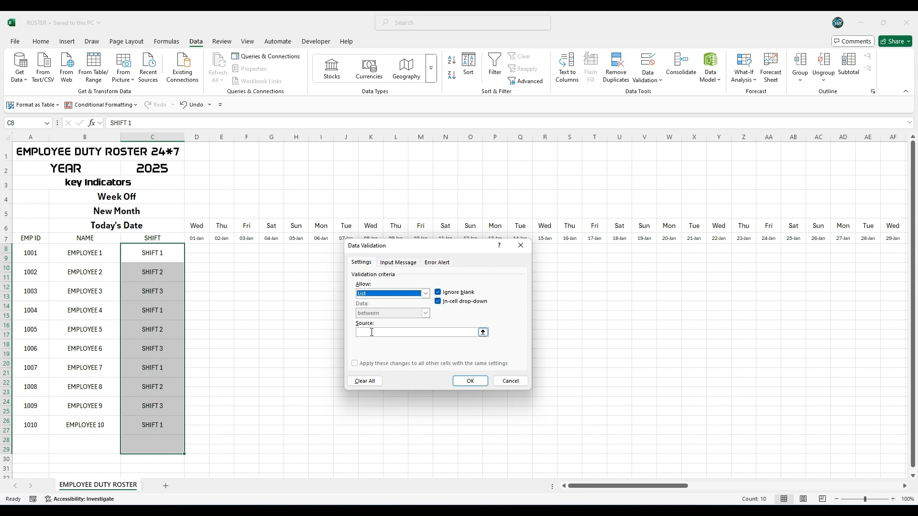
{"action": "left_click", "coordinate": [372, 332]}
{"action": "type", "text": "SHIFT 1, SHIFT 2, SHIFT 3"}
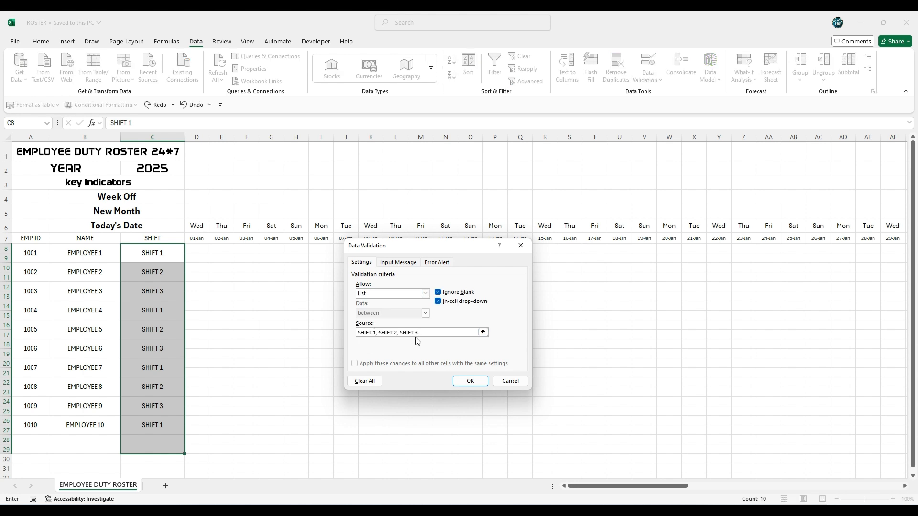
{"action": "left_click", "coordinate": [470, 381]}
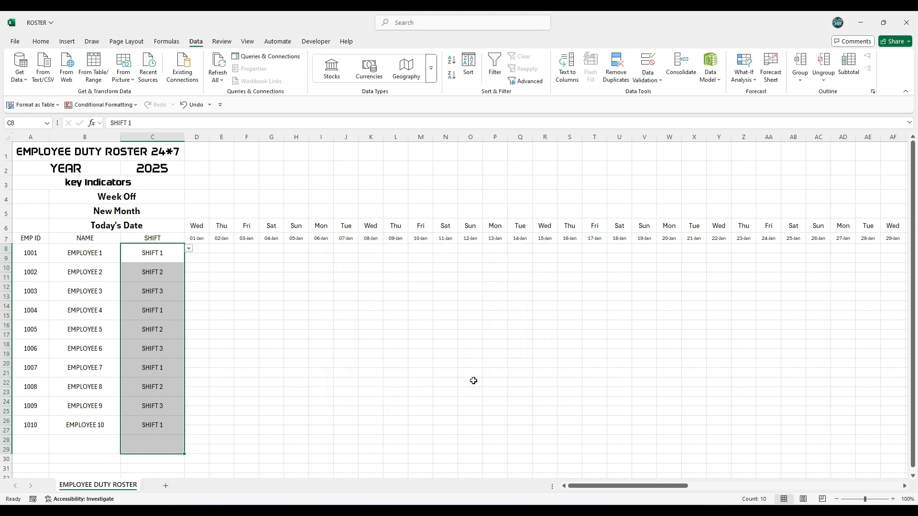
Step: Check the shift drop-down in C8 and clear the existing shift entries of all ten employees
{"action": "left_click", "coordinate": [335, 342]}
{"action": "left_click", "coordinate": [159, 250]}
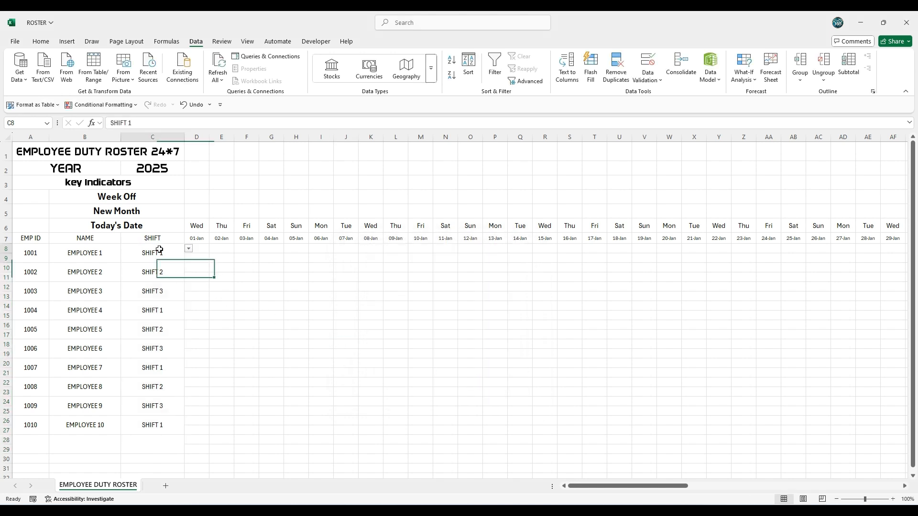
{"action": "left_click", "coordinate": [188, 248]}
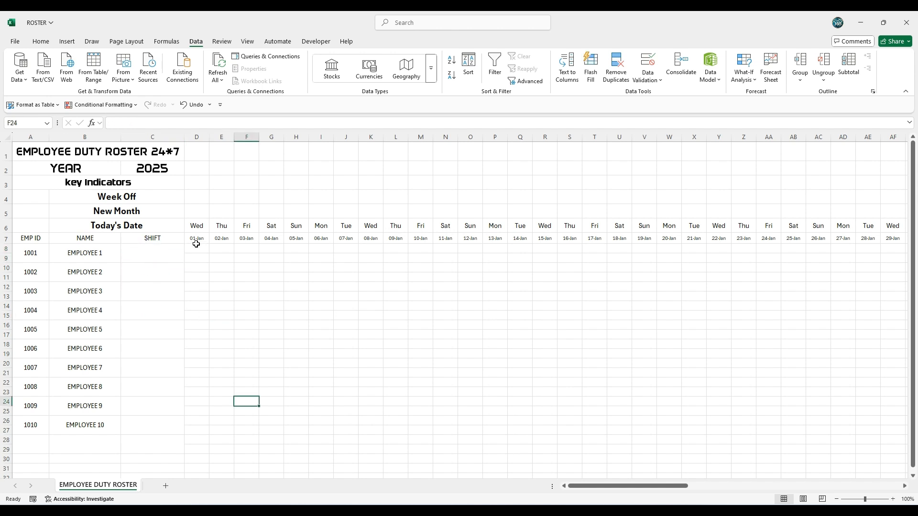
Step: Enter in D8 the start-time formula =IF(MOD(COLUMN()-4+INT((ROW()-9)/2),7)=0, "WO", IF($C8="SHIFT 1", TIME(0,0,0), IF($C8="SHIFT 2", TIME(8,0,0), IF($C8="SHIFT 3", TIME(16,0,0), ""))))
{"action": "left_click", "coordinate": [199, 248]}
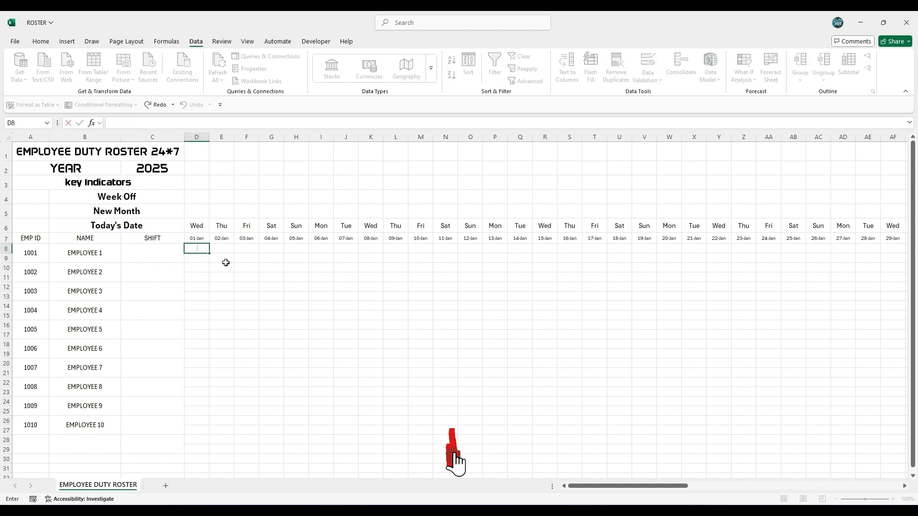
{"action": "type", "text": "=IF(MOD(COLUMN()-4+INT((ROW()-9)/2),7)=0, \"WO\",    IF($C8=\"SHIFT 1\", TIME(0,0,0),    IF($C8=\"SHIFT 2\", TIME(8,0,0),    IF($C8=\"SHIFT 3\", TIME(16,0,0), \"\")))"}
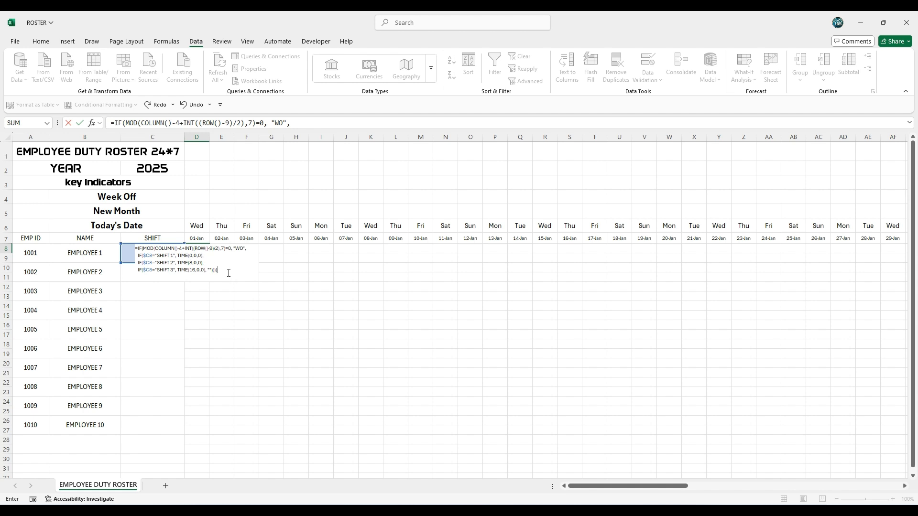
{"action": "key", "text": "Return"}
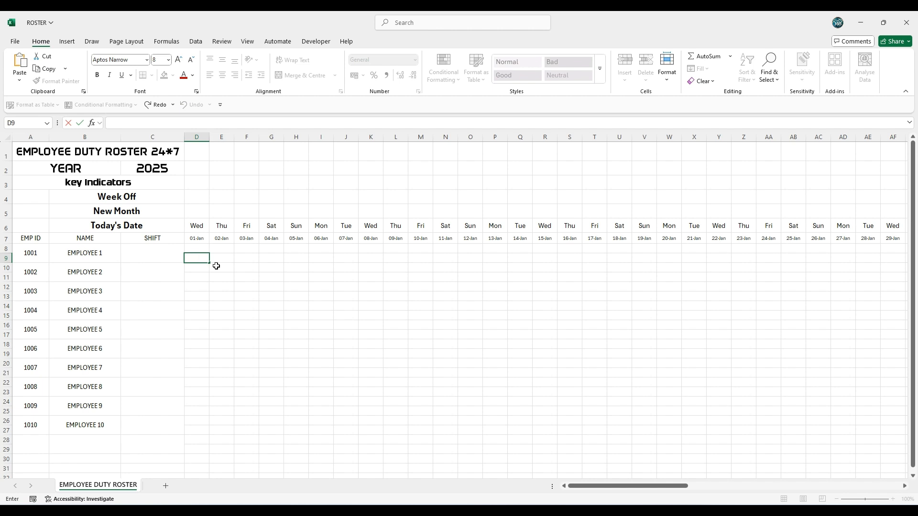
Step: Enter =IF(D8="WO", "WO", D8 + IF($C8="SHIFT 1", TIME(8,0,0), IF($C8="SHIFT 2", TIME(8,0,0), IF($C8="SHIFT 3", TIME(8,0,0), 0)))) in D9 and choose SHIFT 1 for Employee 1
{"action": "type", "text": "=IF(D8=\"WO\", \"WO\", D8 + IF($C8=\"SHIFT 1\", TIME(8,0,0), IF($C8=\"SHIFT 2\", TIME(8,0,0), IF($C8=\"SHIFT 3\", TIME(8,0,0), 0))))"}
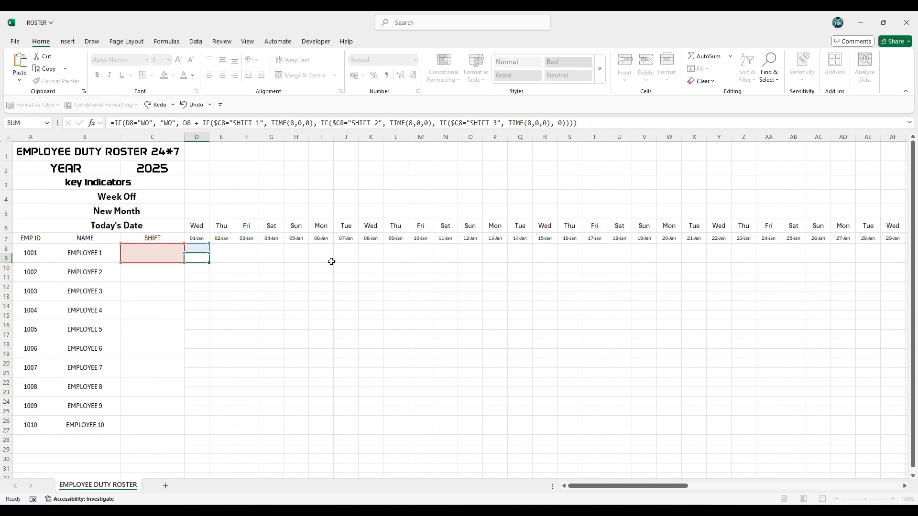
{"action": "left_click", "coordinate": [181, 252]}
{"action": "left_click", "coordinate": [188, 250]}
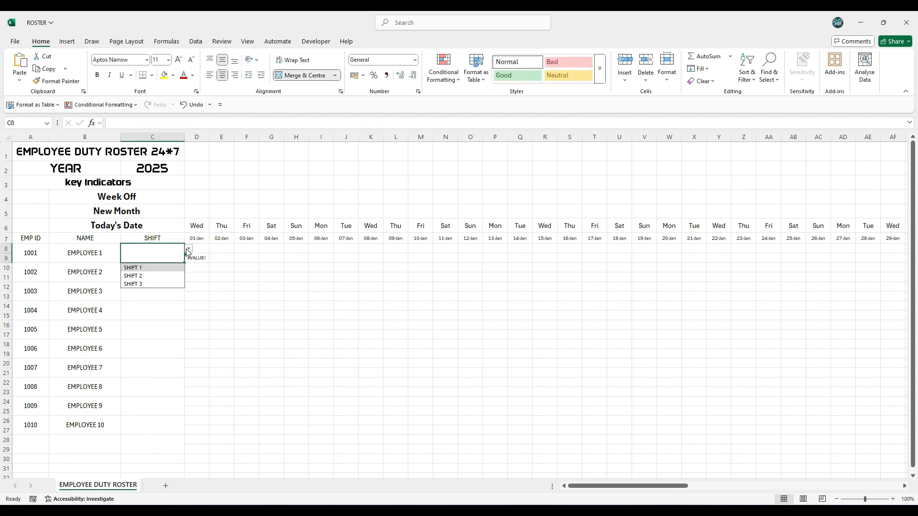
{"action": "left_click", "coordinate": [139, 268]}
{"action": "left_click", "coordinate": [233, 290]}
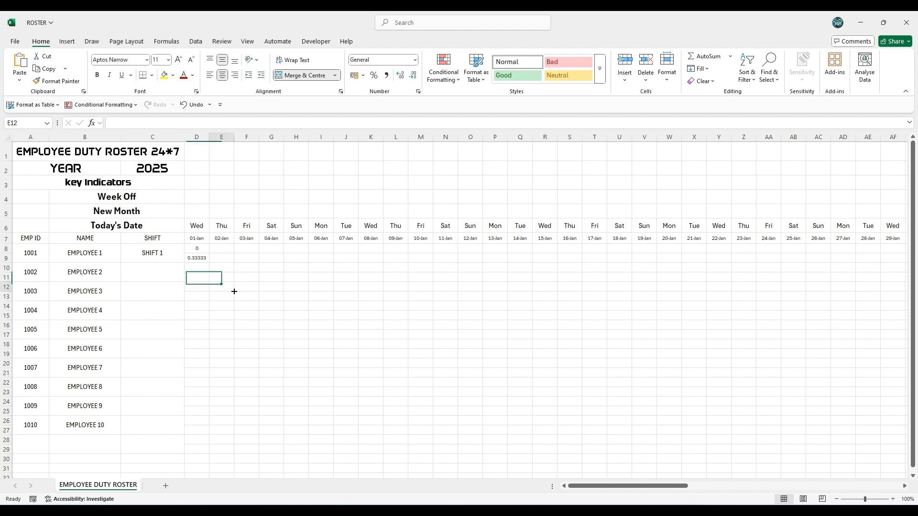
Step: Apply the custom number format h:mm AM/PM to rows 8 to 29 from column D to the last column
{"action": "left_click_drag", "start_coordinate": [203, 247], "coordinate": [201, 257]}
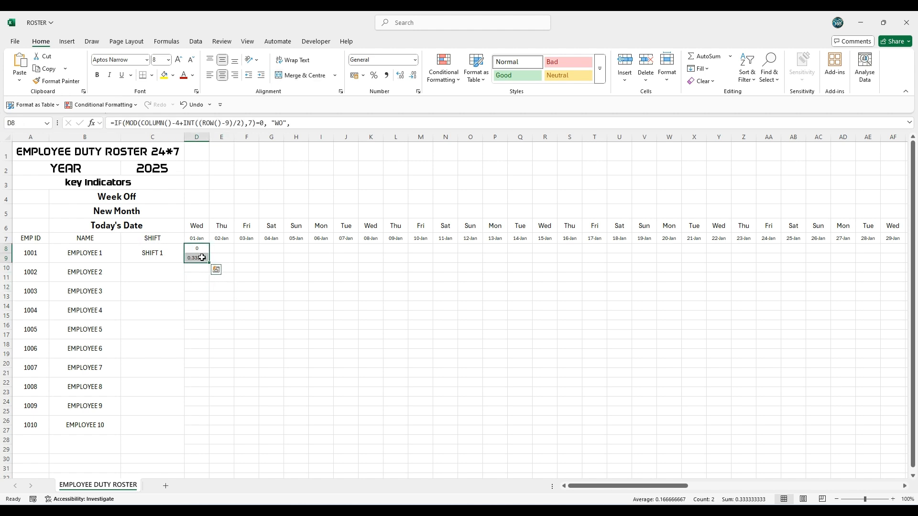
{"action": "left_click", "coordinate": [270, 267]}
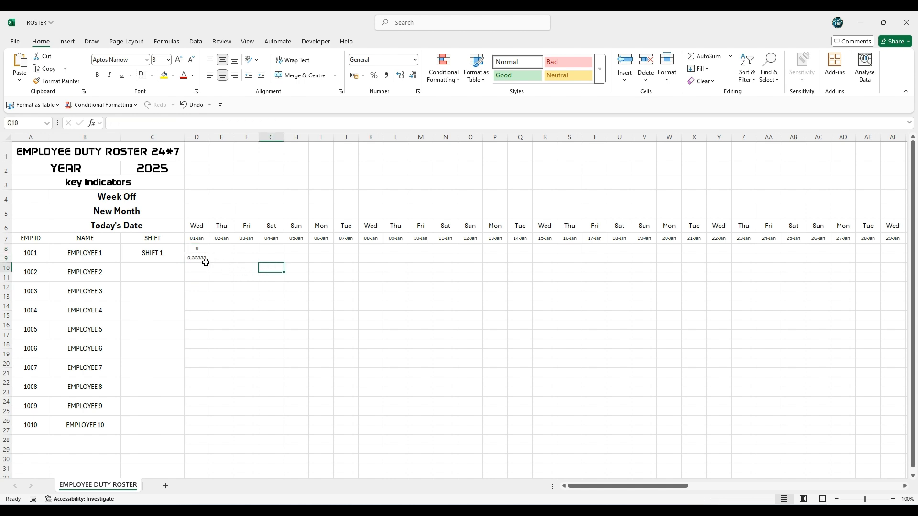
{"action": "left_click_drag", "start_coordinate": [196, 250], "coordinate": [201, 449]}
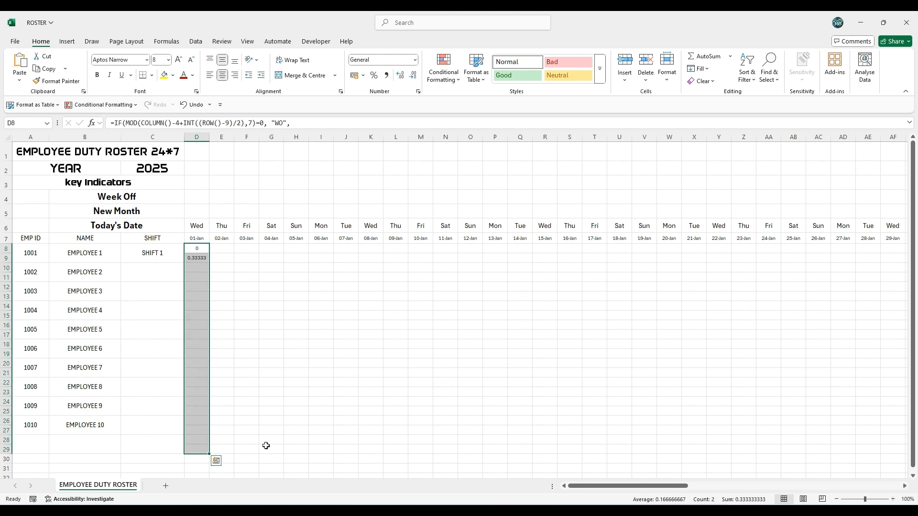
{"action": "key", "text": "ctrl+shift+Right"}
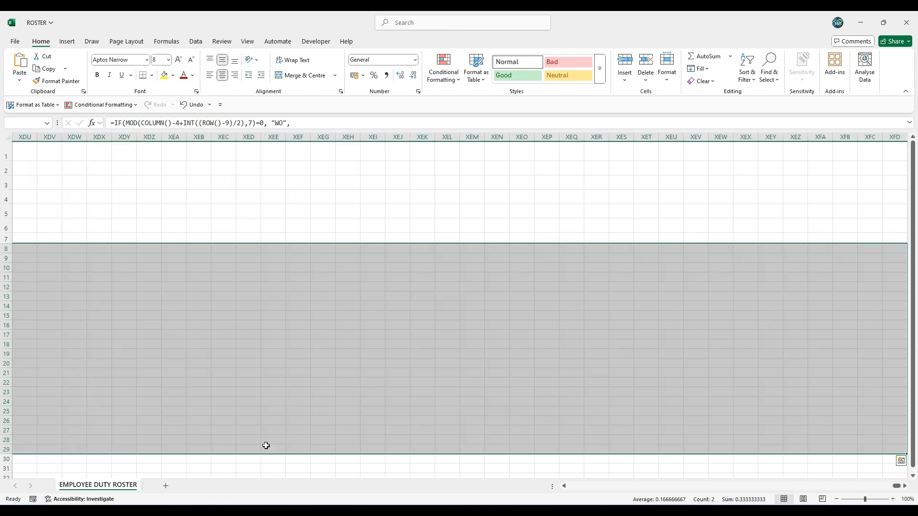
{"action": "left_click", "coordinate": [415, 63]}
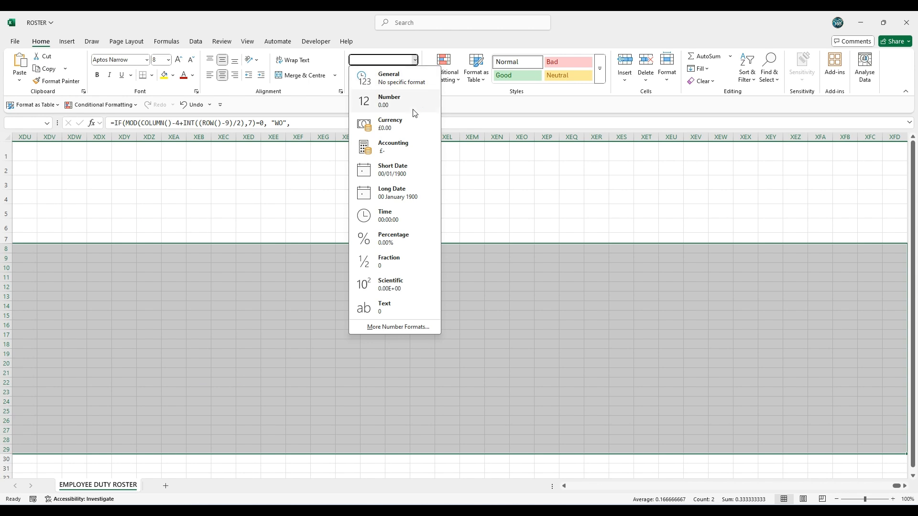
{"action": "left_click", "coordinate": [383, 327]}
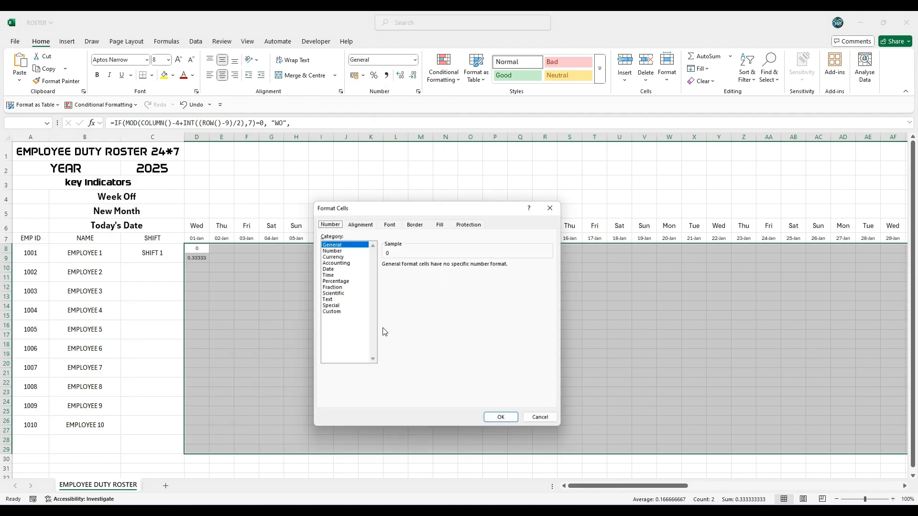
{"action": "left_click", "coordinate": [329, 312]}
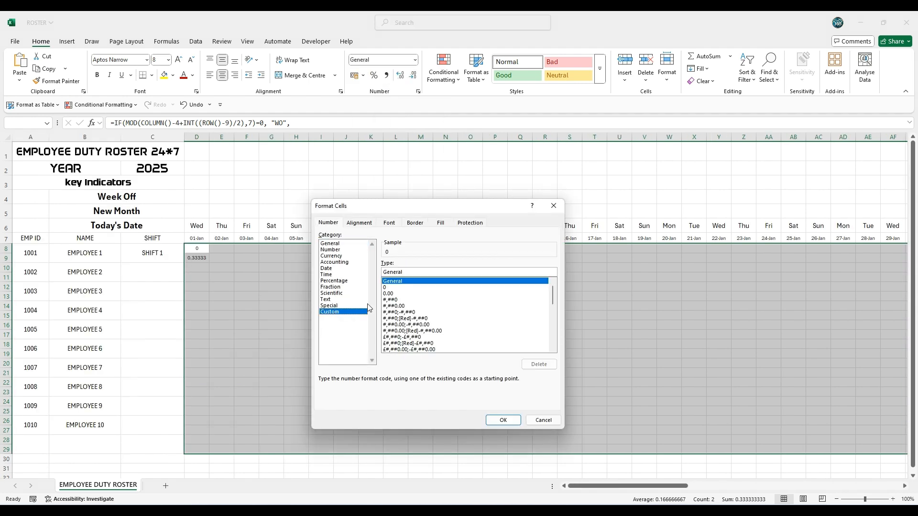
{"action": "left_click_drag", "start_coordinate": [409, 272], "coordinate": [373, 266]}
{"action": "type", "text": "h:mm AM/PM"}
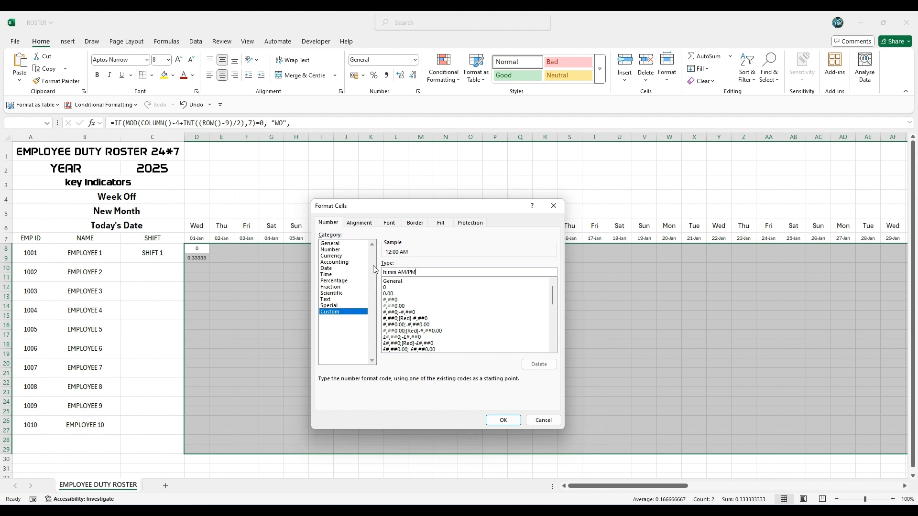
{"action": "left_click", "coordinate": [498, 424]}
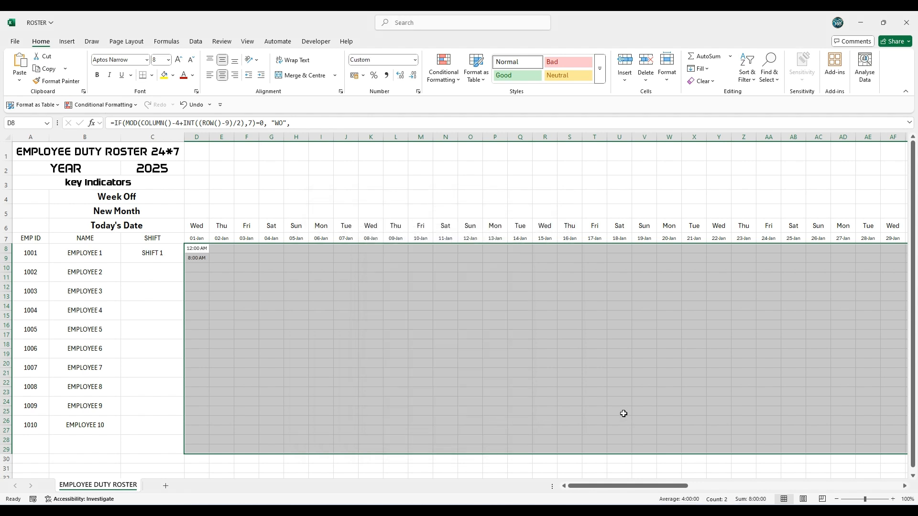
{"action": "left_click", "coordinate": [623, 413]}
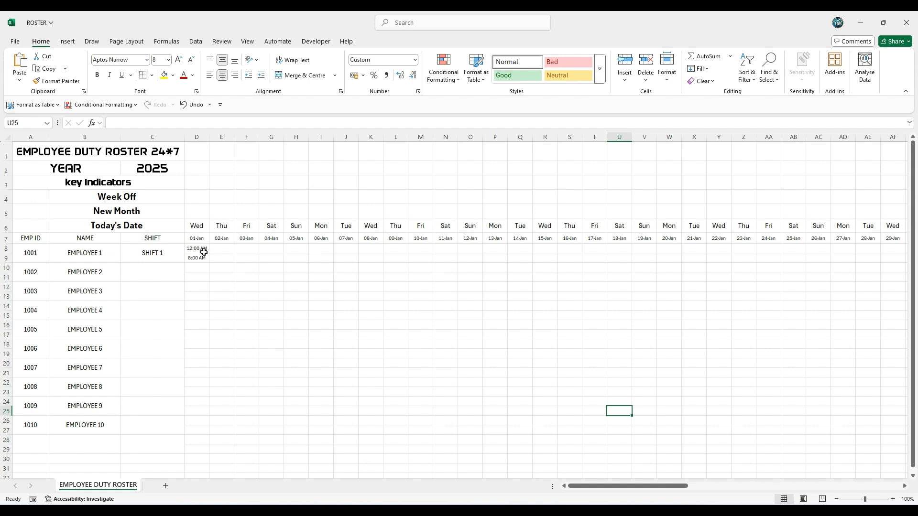
Step: Fill the shift time formulas from D8:D9 across to column CO and down to row 27, and check Employee 1's times and week offs
{"action": "left_click_drag", "start_coordinate": [204, 251], "coordinate": [859, 276]}
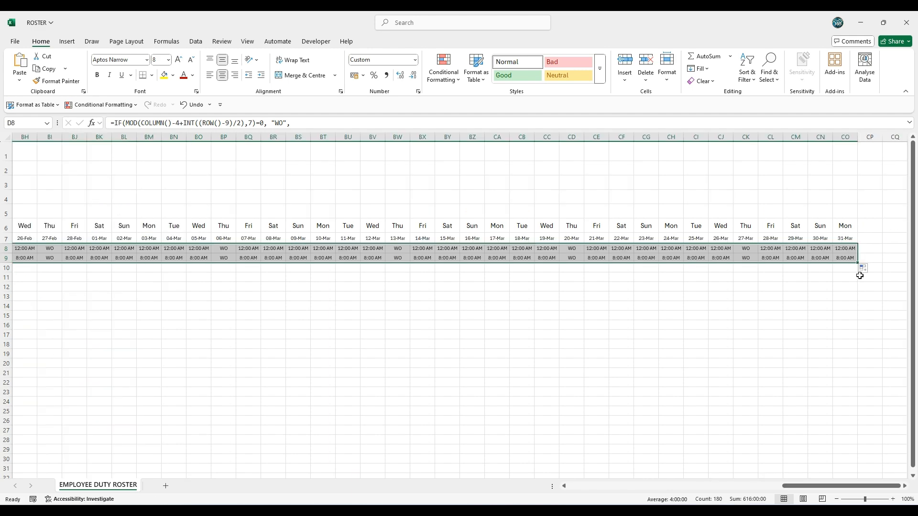
{"action": "double_click", "coordinate": [858, 263]}
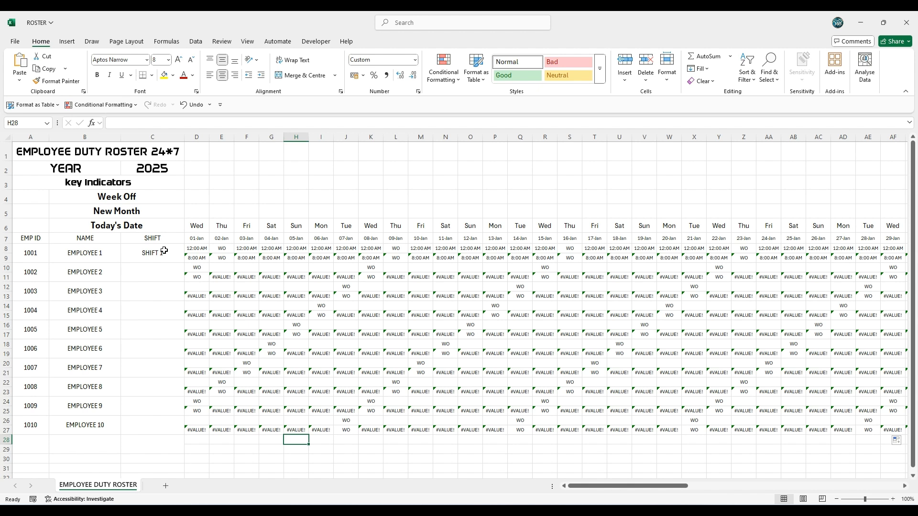
{"action": "left_click", "coordinate": [195, 256]}
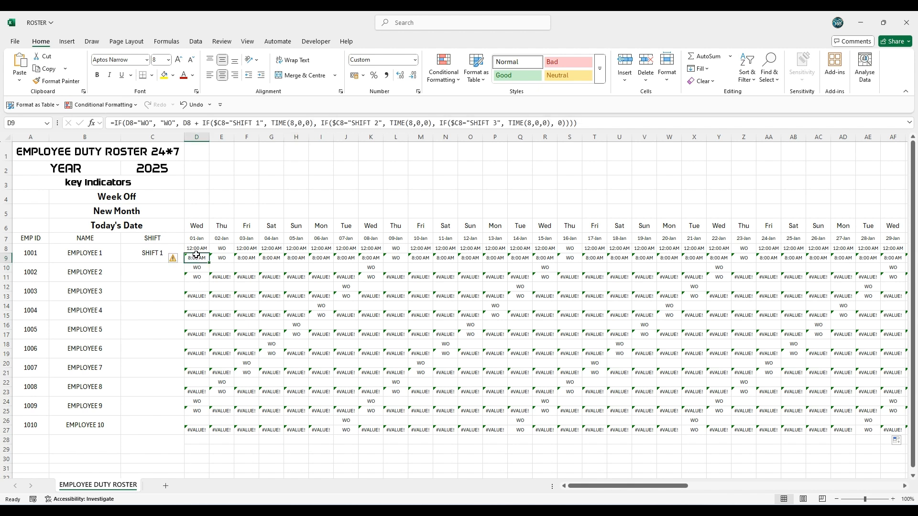
{"action": "left_click", "coordinate": [198, 249]}
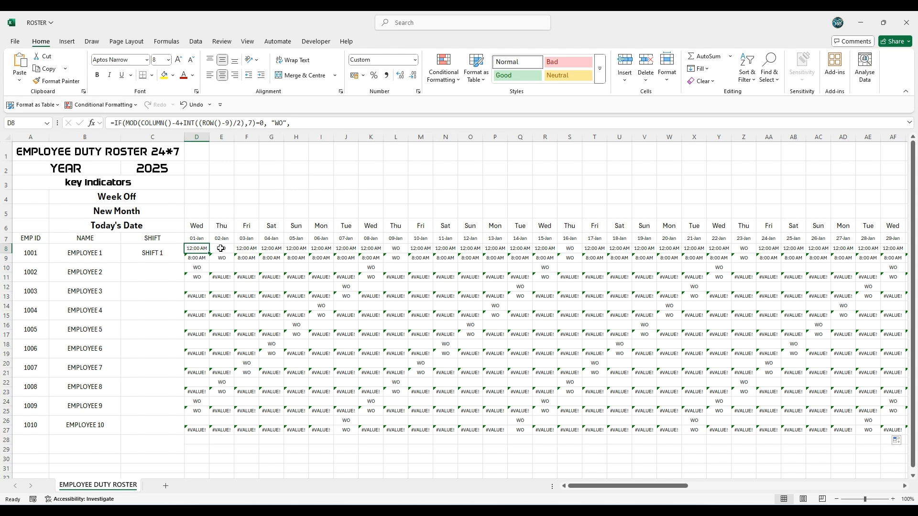
{"action": "left_click_drag", "start_coordinate": [221, 249], "coordinate": [222, 258]}
{"action": "left_click_drag", "start_coordinate": [397, 248], "coordinate": [396, 258]}
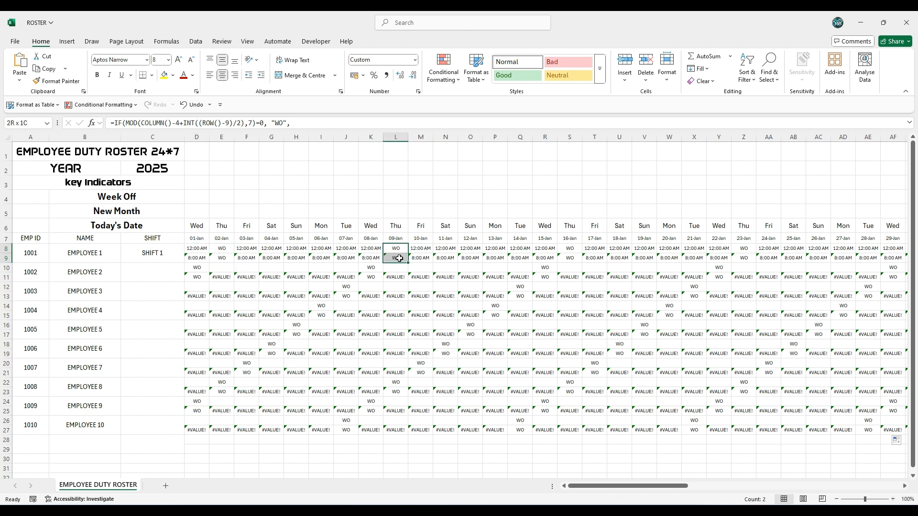
{"action": "left_click_drag", "start_coordinate": [567, 249], "coordinate": [569, 257]}
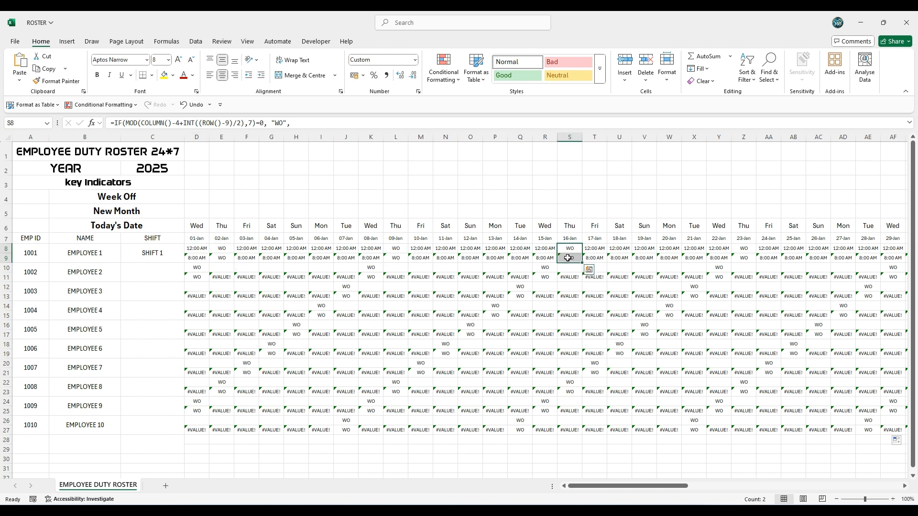
Step: Choose SHIFT 2 for Employee 2 and SHIFT 3 for Employee 3 in the SHIFT column
{"action": "left_click", "coordinate": [181, 273]}
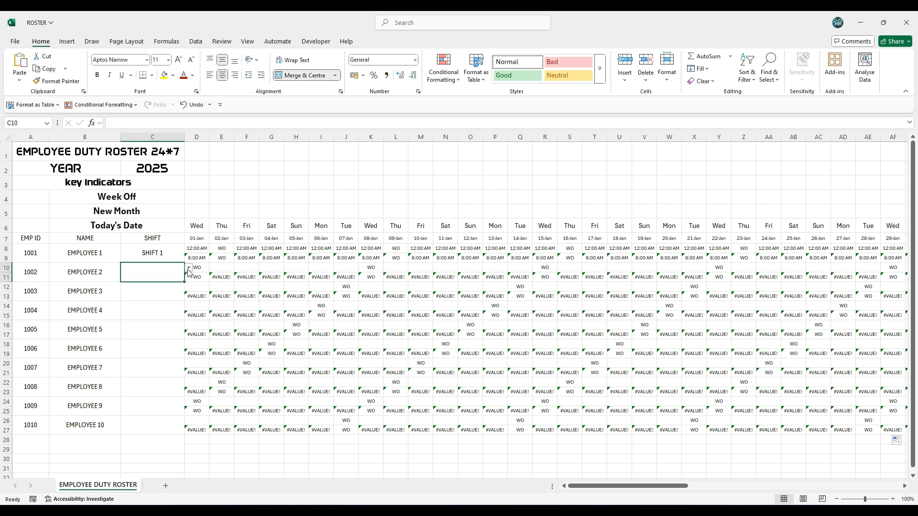
{"action": "left_click", "coordinate": [188, 269]}
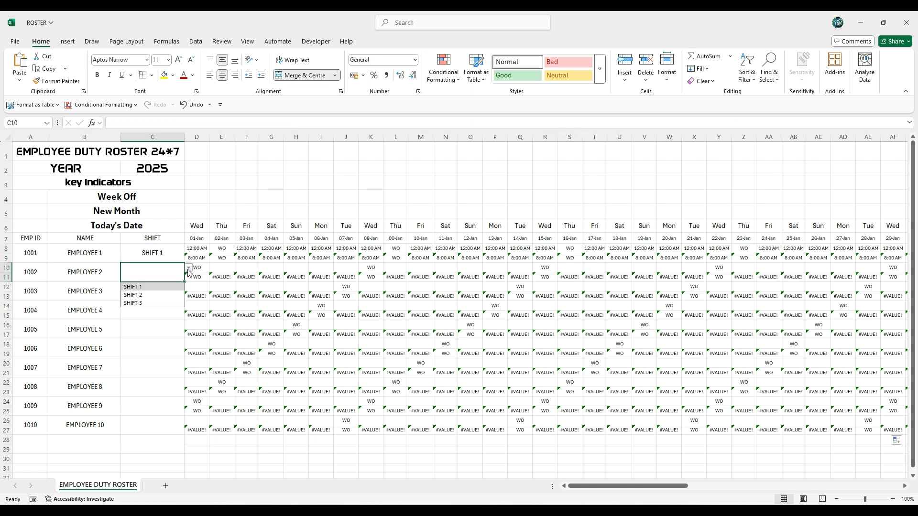
{"action": "left_click", "coordinate": [140, 295]}
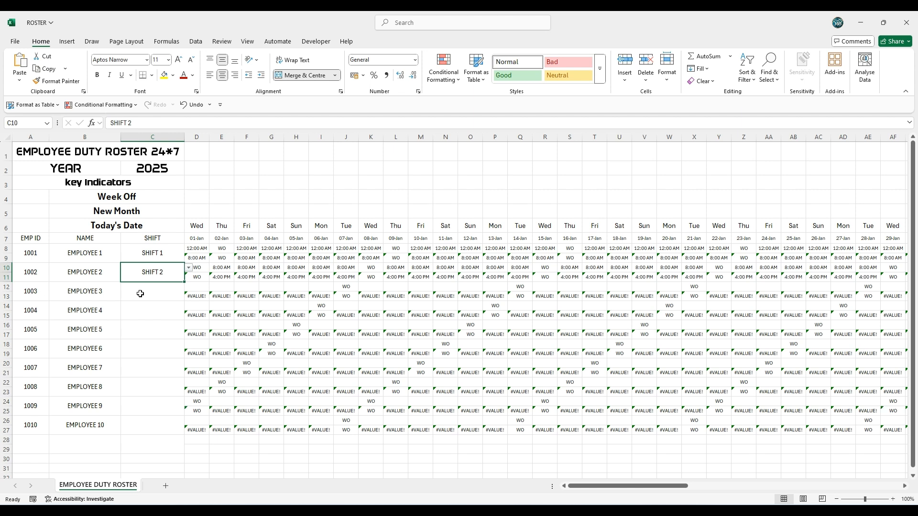
{"action": "left_click", "coordinate": [164, 291]}
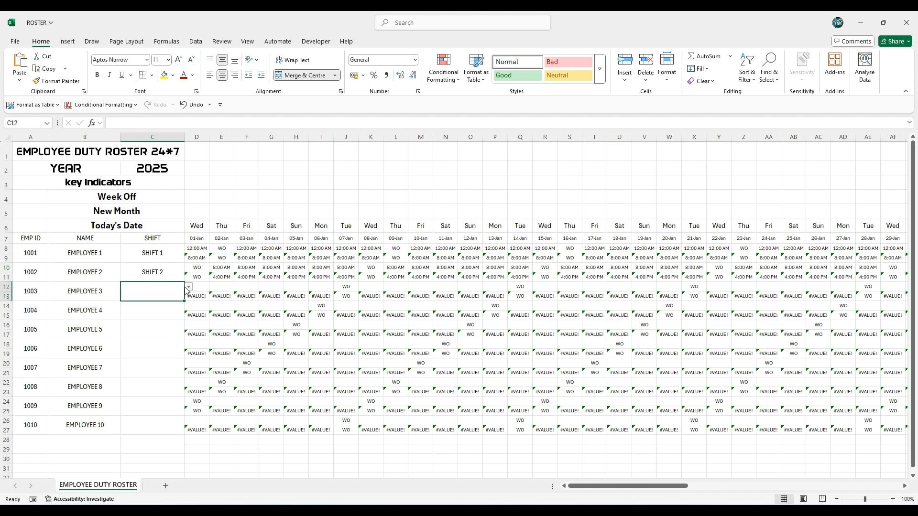
{"action": "left_click", "coordinate": [188, 287]}
{"action": "left_click", "coordinate": [149, 319]}
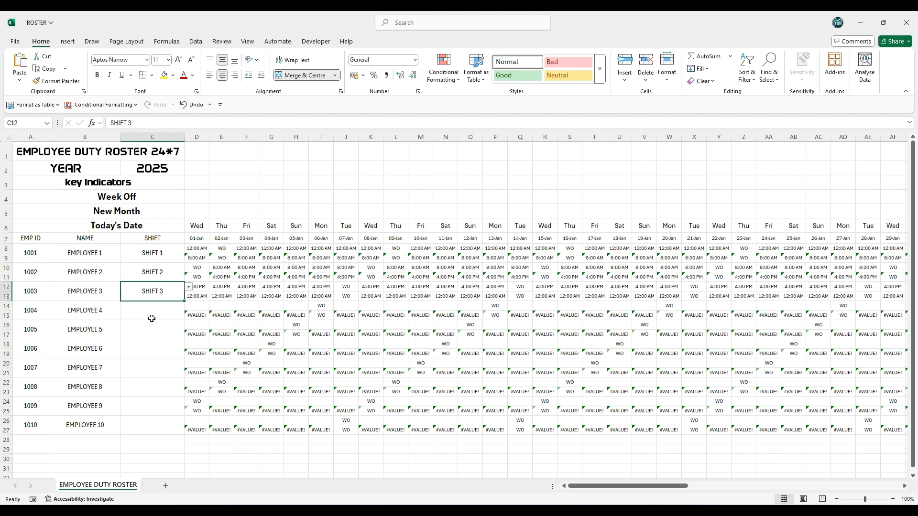
Step: Copy the shifts of Employees 1 to 3 onto Employees 4 to 9, and choose SHIFT 1 for Employee 10
{"action": "left_click_drag", "start_coordinate": [160, 253], "coordinate": [162, 291]}
{"action": "key", "text": "ctrl+c"}
{"action": "left_click", "coordinate": [159, 310]}
{"action": "key", "text": "ctrl+v"}
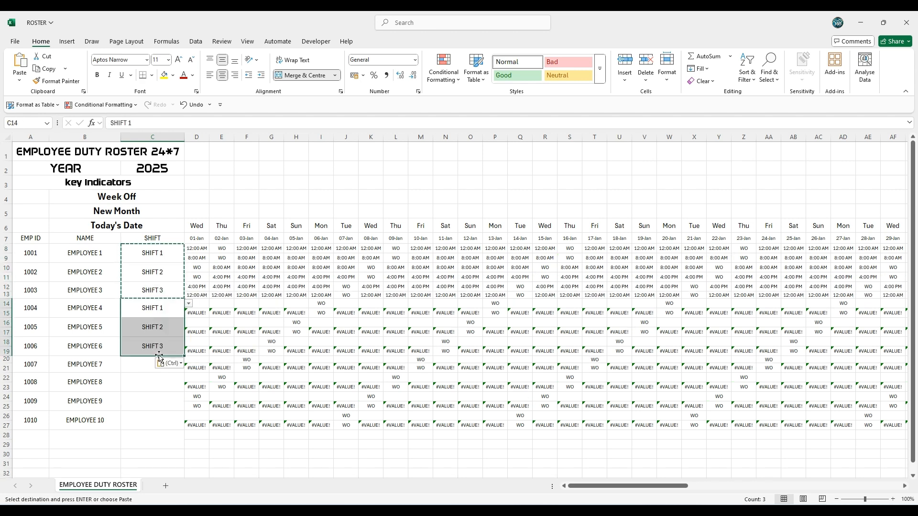
{"action": "left_click", "coordinate": [147, 362]}
{"action": "key", "text": "ctrl+v"}
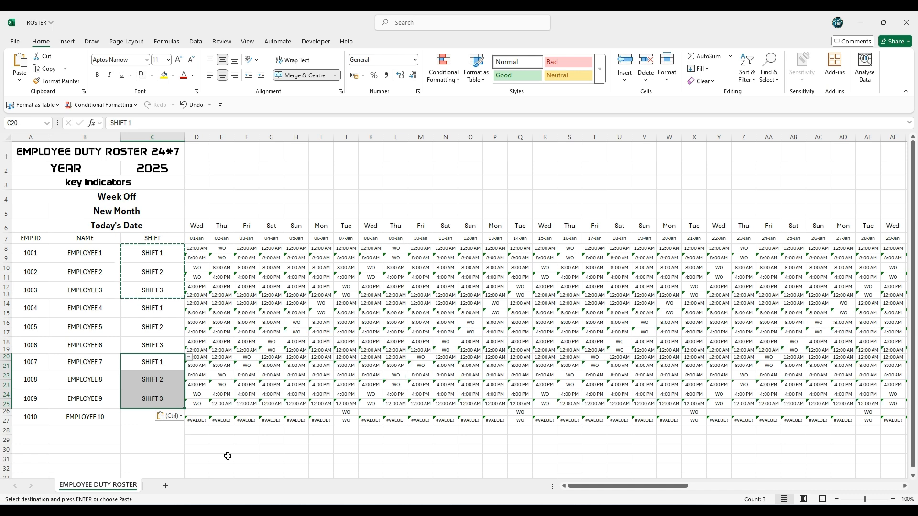
{"action": "left_click", "coordinate": [152, 417]}
{"action": "left_click", "coordinate": [190, 414]}
{"action": "left_click", "coordinate": [148, 430]}
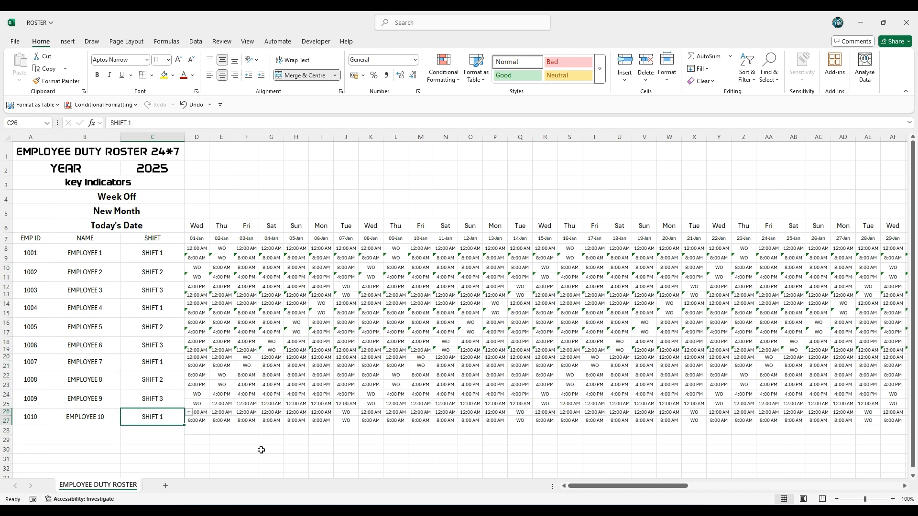
{"action": "left_click", "coordinate": [262, 449]}
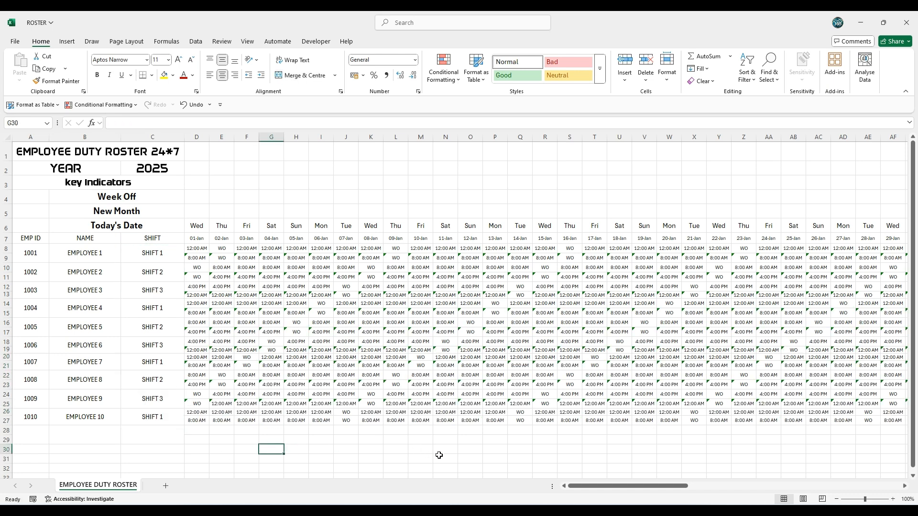
Step: Merge and centre A30:C30 and enter the label TOTAL WEEK OFF PER DAY
{"action": "left_click_drag", "start_coordinate": [32, 448], "coordinate": [134, 448]}
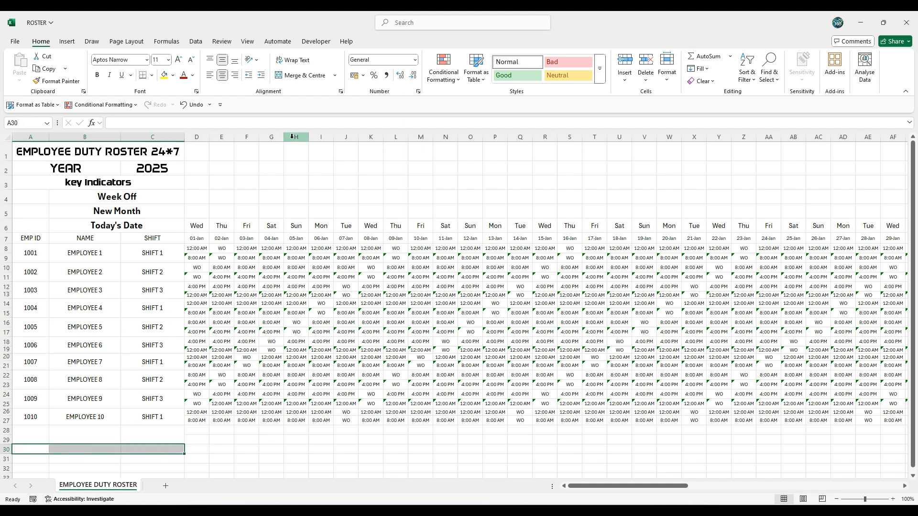
{"action": "left_click", "coordinate": [301, 75]}
{"action": "key", "text": "ctrl+c"}
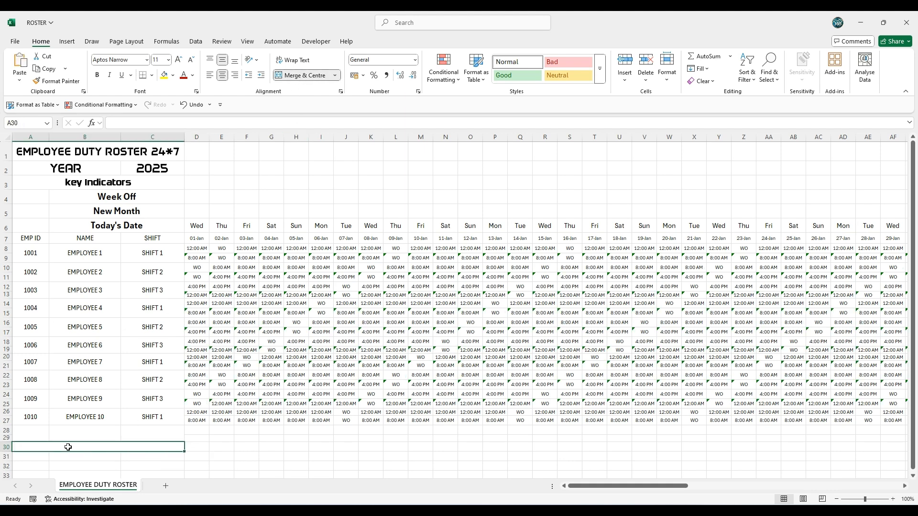
{"action": "type", "text": "TOTAL WEEK OFF PER DAY"}
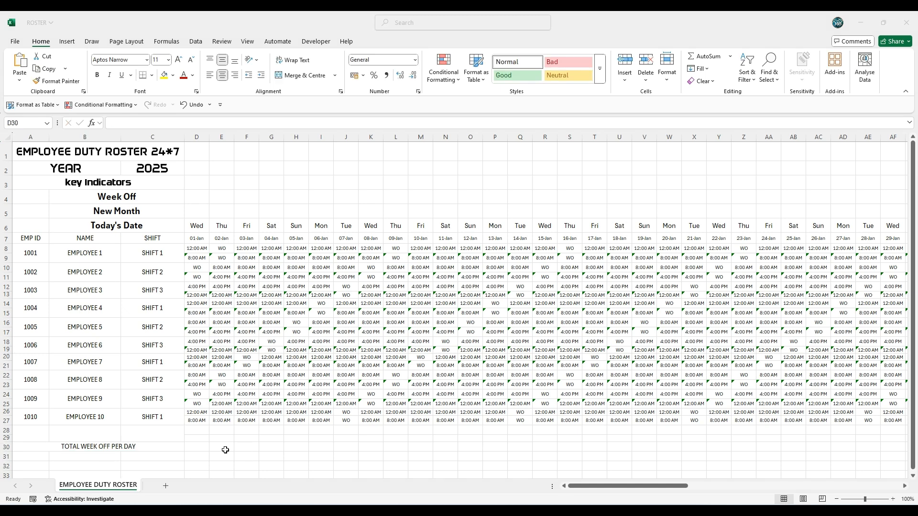
Step: Enter =COUNTIF(D8:D29,"WO")/2 in D30 and check it against the week offs in the 01-Jan column
{"action": "left_click", "coordinate": [193, 446]}
{"action": "type", "text": "=COUNTIF(D8:D29,\"WO\")/2"}
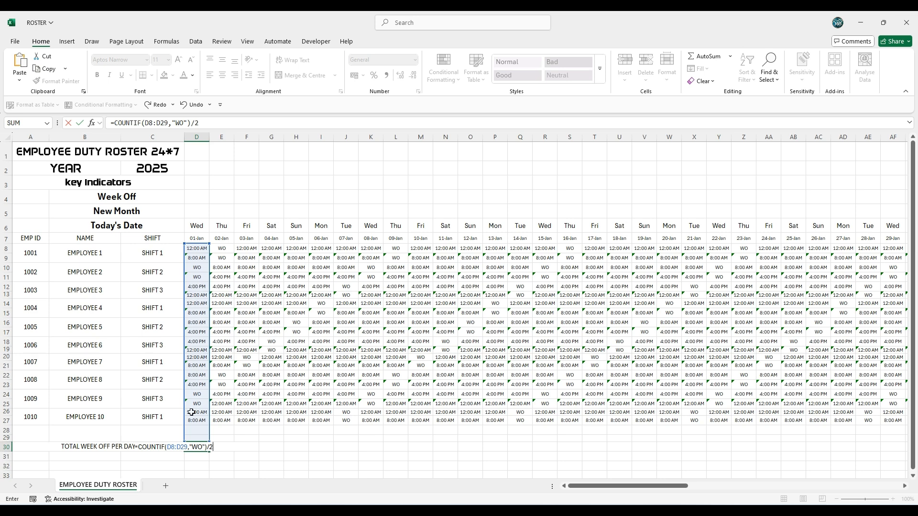
{"action": "left_click", "coordinate": [242, 438]}
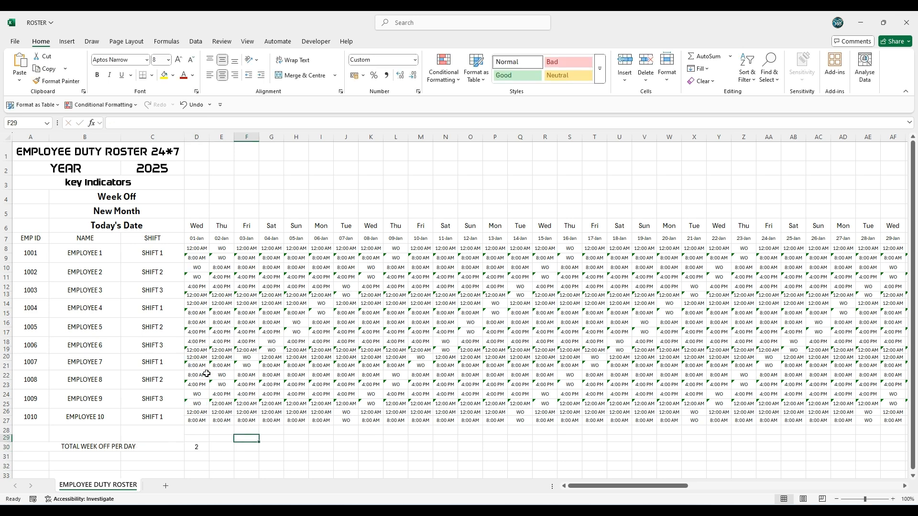
{"action": "left_click", "coordinate": [200, 270]}
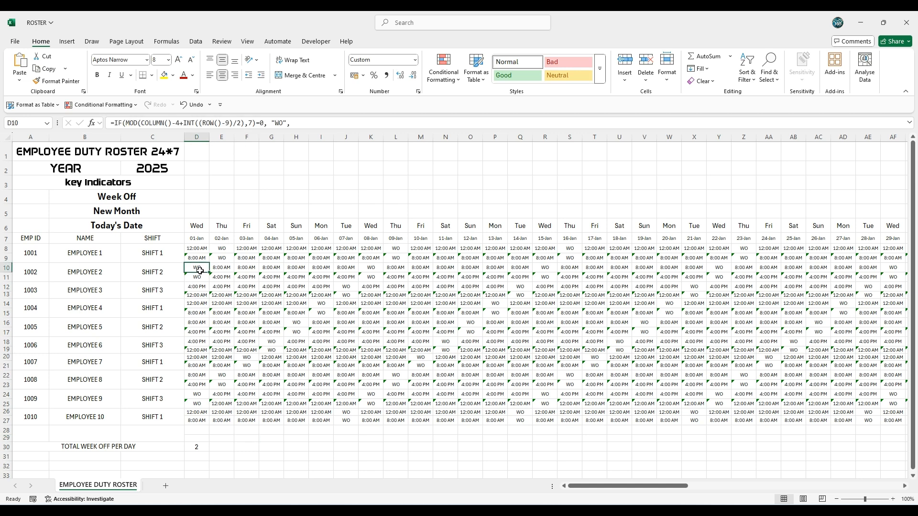
{"action": "left_click", "coordinate": [201, 397]}
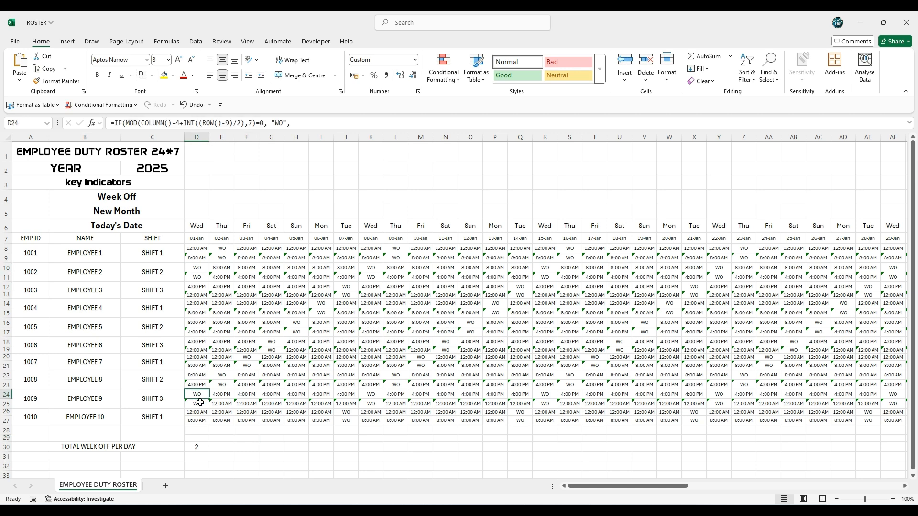
{"action": "left_click", "coordinate": [236, 457]}
Step: Fill the week-off count formula from D30 across the date columns of row 30 and save the workbook
{"action": "left_click", "coordinate": [197, 448]}
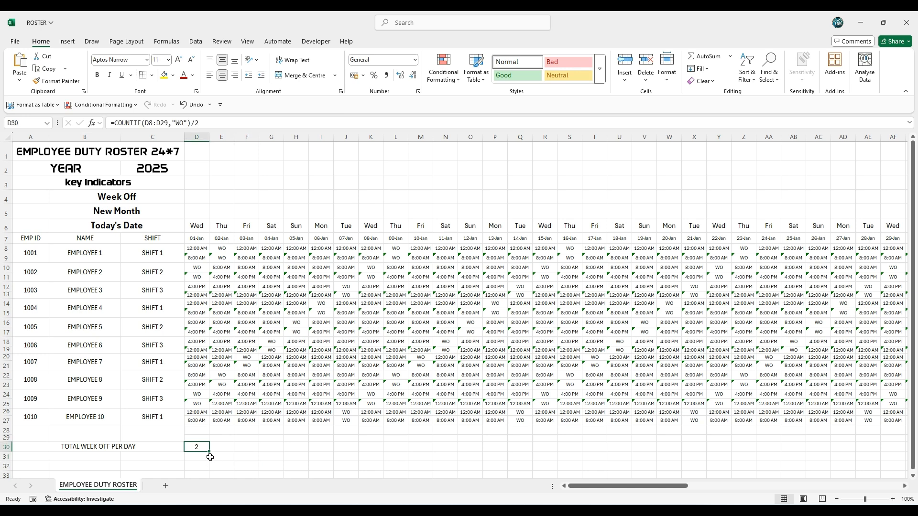
{"action": "left_click_drag", "start_coordinate": [210, 453], "coordinate": [870, 449]}
{"action": "left_click_drag", "start_coordinate": [841, 486], "coordinate": [421, 499]}
{"action": "left_click", "coordinate": [274, 459]}
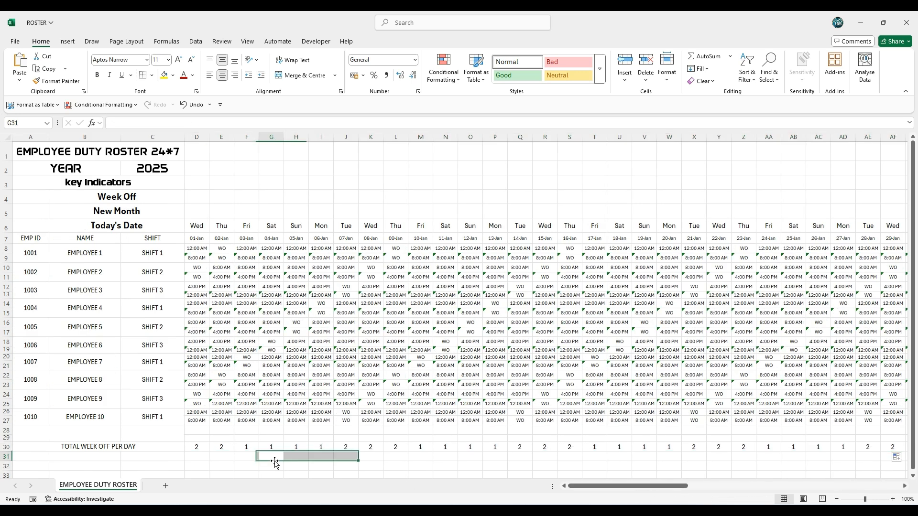
{"action": "key", "text": "ctrl+s"}
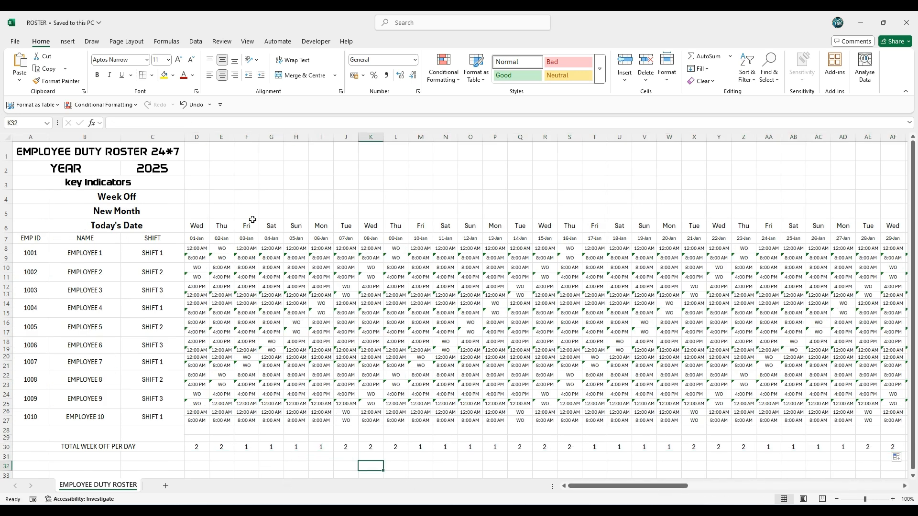
Step: Merge and centre D1:AH5 above the January dates as the month header block
{"action": "left_click", "coordinate": [197, 151]}
{"action": "left_click_drag", "start_coordinate": [204, 189], "coordinate": [664, 213]}
{"action": "left_click", "coordinate": [299, 76]}
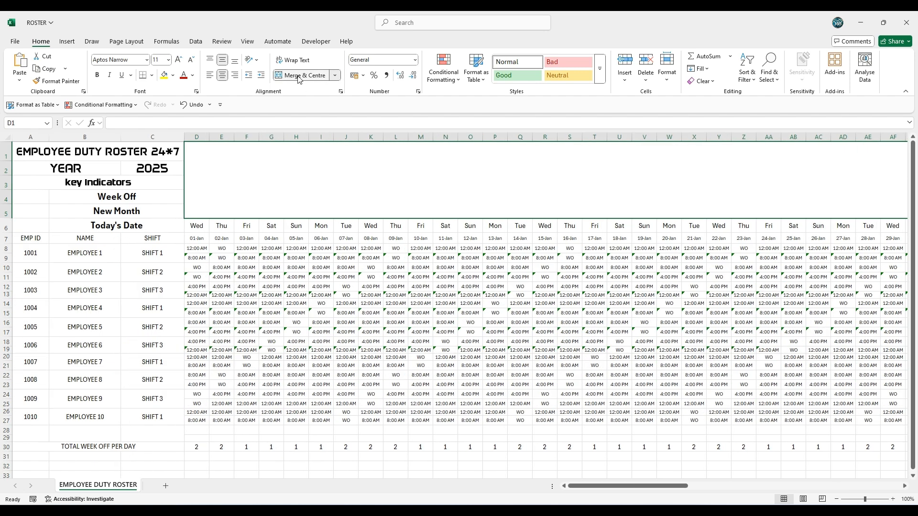
Step: Copy the January header block's merged format to AI1:BJ5 for February and to the block above the March dates
{"action": "scroll", "coordinate": [621, 434], "scroll_direction": "right", "scroll_amount": 9}
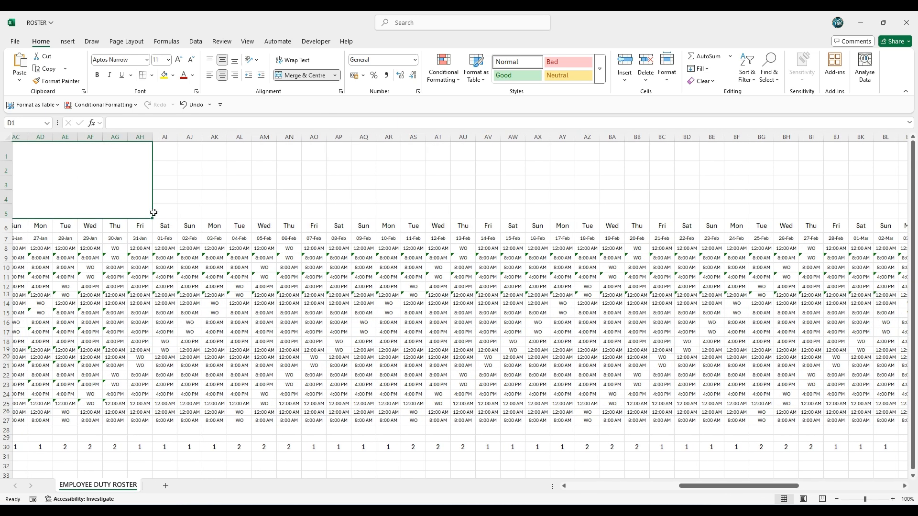
{"action": "left_click", "coordinate": [58, 81]}
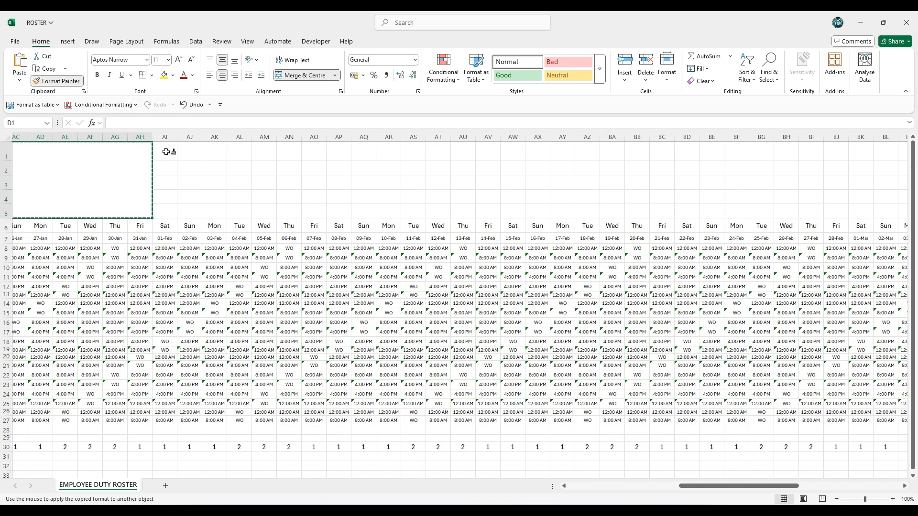
{"action": "mouse_move", "coordinate": [167, 151]}
{"action": "left_mouse_down"}
{"action": "mouse_move", "coordinate": [178, 187]}
{"action": "mouse_move", "coordinate": [583, 212]}
{"action": "mouse_move", "coordinate": [909, 199]}
{"action": "mouse_move", "coordinate": [897, 213]}
{"action": "mouse_move", "coordinate": [811, 213]}
{"action": "mouse_move", "coordinate": [837, 216]}
{"action": "left_mouse_up"}
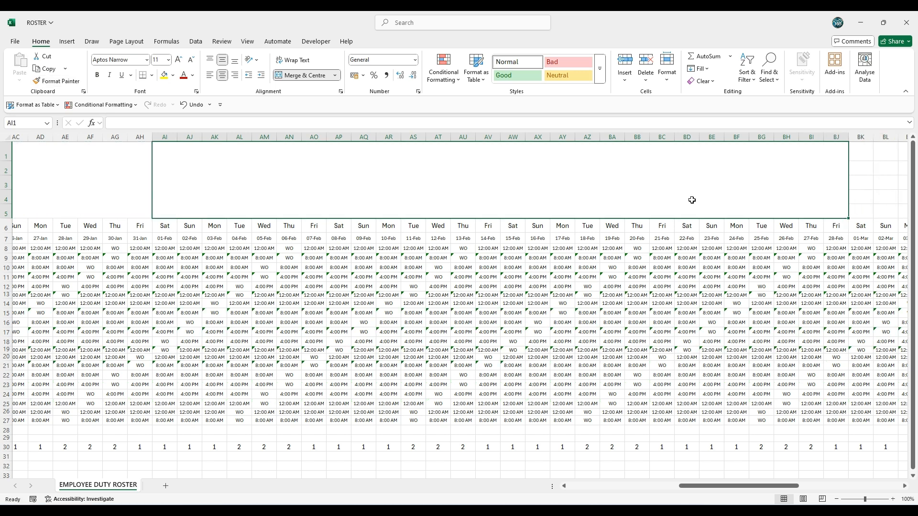
{"action": "left_click", "coordinate": [94, 173]}
{"action": "left_click", "coordinate": [59, 81]}
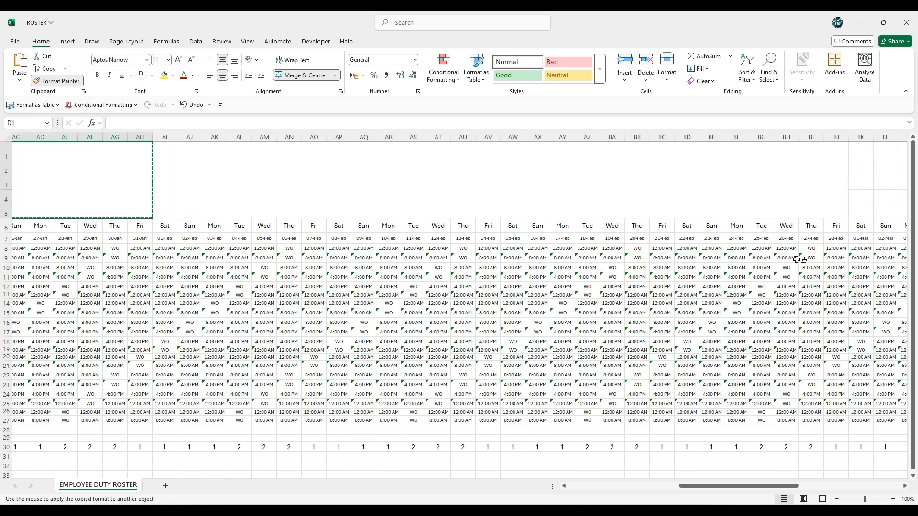
{"action": "mouse_move", "coordinate": [863, 150]}
{"action": "left_mouse_down"}
{"action": "mouse_move", "coordinate": [860, 182]}
{"action": "mouse_move", "coordinate": [901, 211]}
{"action": "mouse_move", "coordinate": [848, 203]}
{"action": "left_mouse_up"}
{"action": "key", "text": "ctrl+Home"}
Step: Apply the custom number format mmmm-yyyy;@ to the header rows 1 to 5 from D1 to the last column
{"action": "left_click", "coordinate": [227, 183]}
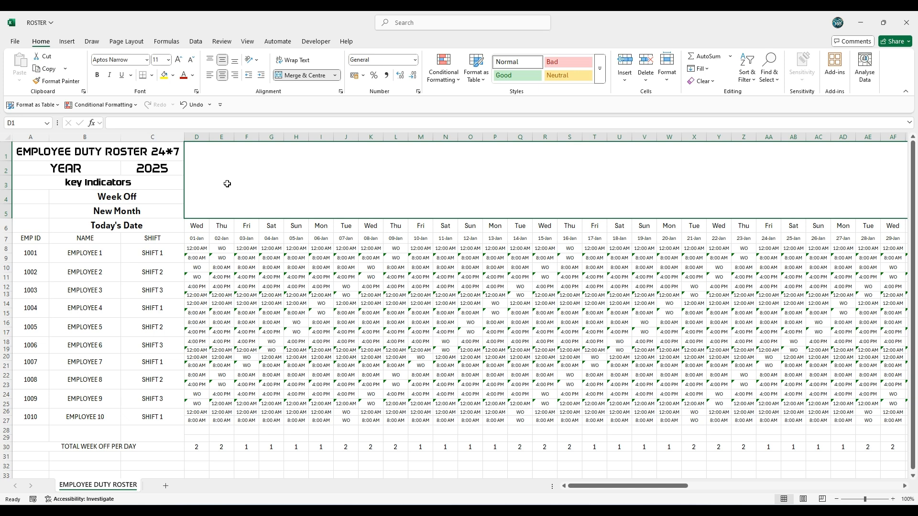
{"action": "key", "text": "ctrl+shift+Right"}
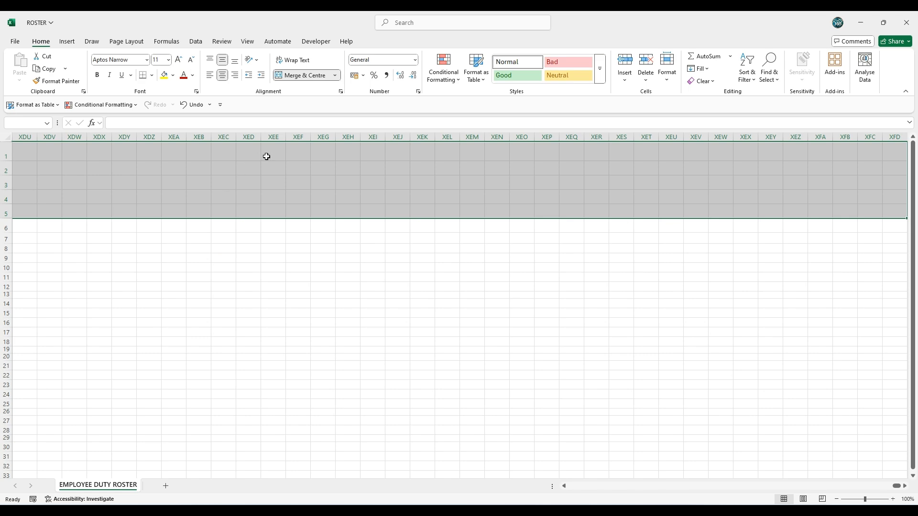
{"action": "left_click", "coordinate": [415, 59]}
{"action": "left_click", "coordinate": [398, 327]}
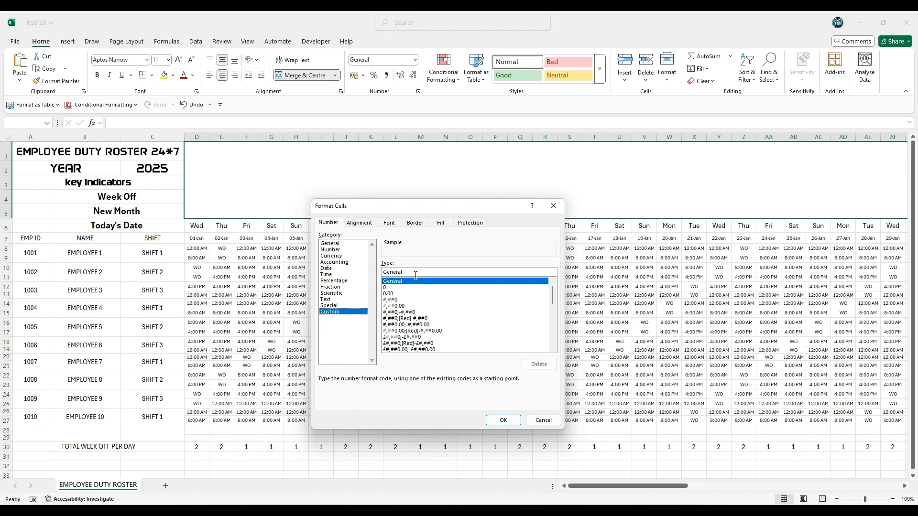
{"action": "left_click_drag", "start_coordinate": [406, 271], "coordinate": [374, 267]}
{"action": "key", "text": "ctrl+v"}
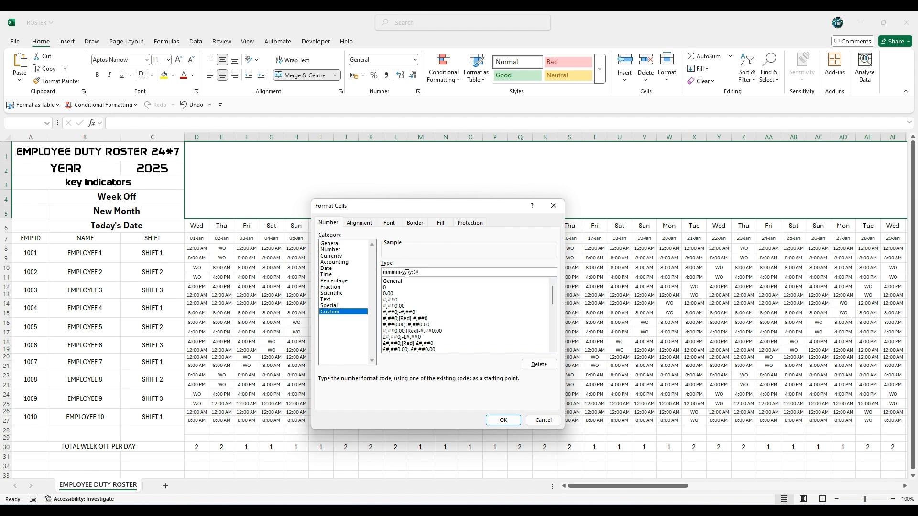
{"action": "left_click", "coordinate": [503, 419]}
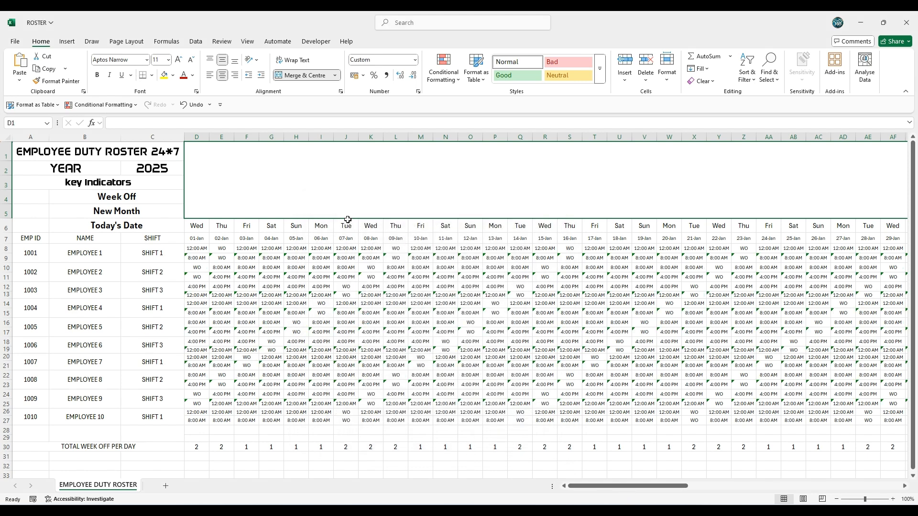
Step: Set the month header blocks to font size 72 and the DAGGERSQUARE font
{"action": "left_click", "coordinate": [169, 60]}
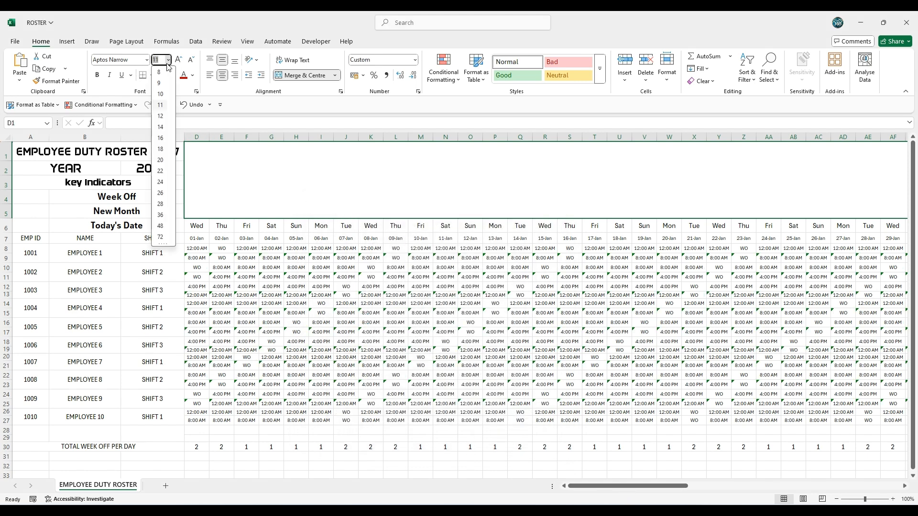
{"action": "left_click", "coordinate": [162, 244]}
{"action": "left_click", "coordinate": [147, 60]}
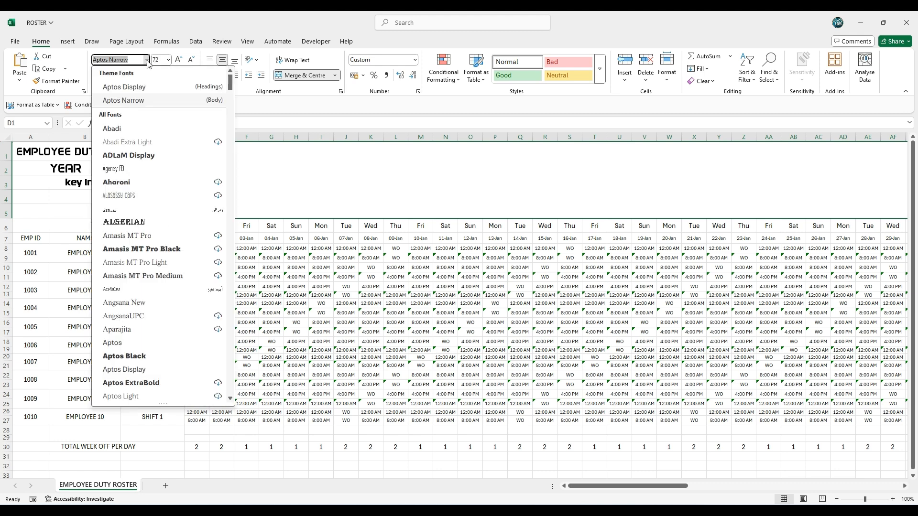
{"action": "type", "text": "DAGGERSQUARE"}
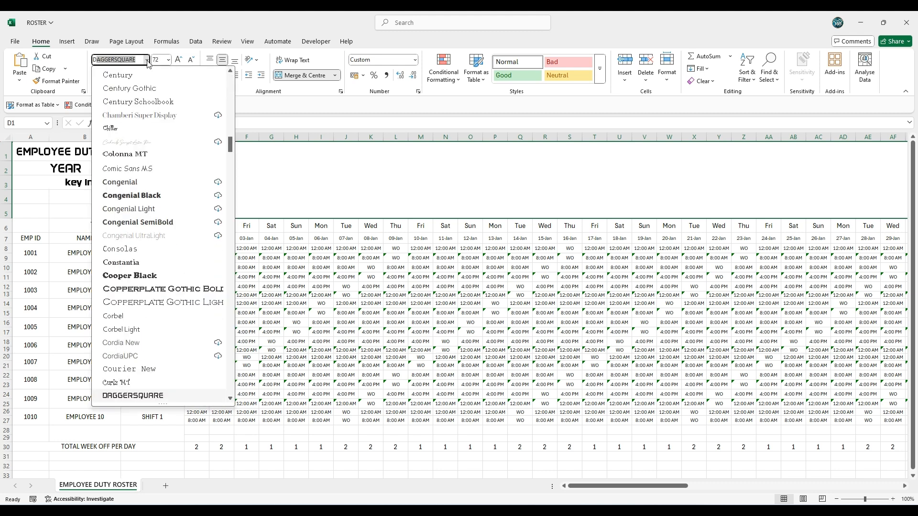
{"action": "key", "text": "Return"}
Step: Enter the date 01/01/2025 in the January header block at D1
{"action": "double_click", "coordinate": [474, 182]}
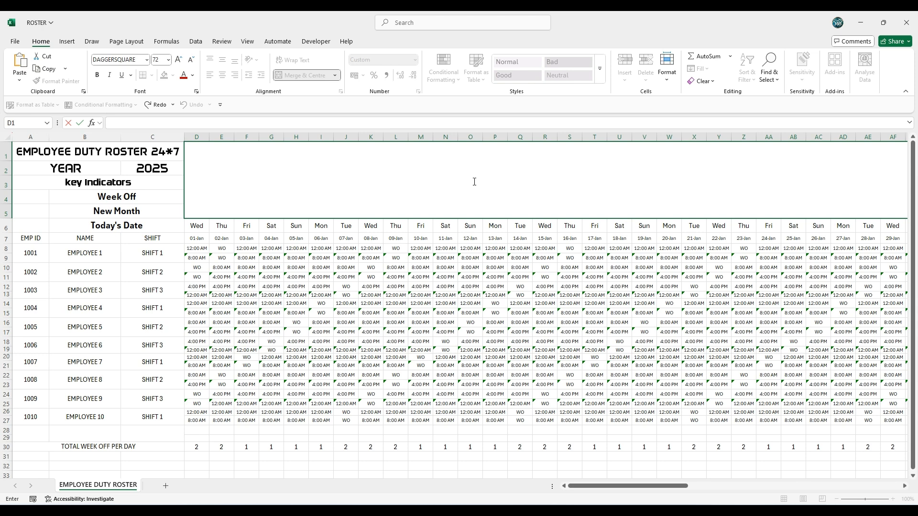
{"action": "type", "text": "01/01/2025"}
{"action": "key", "text": "Return"}
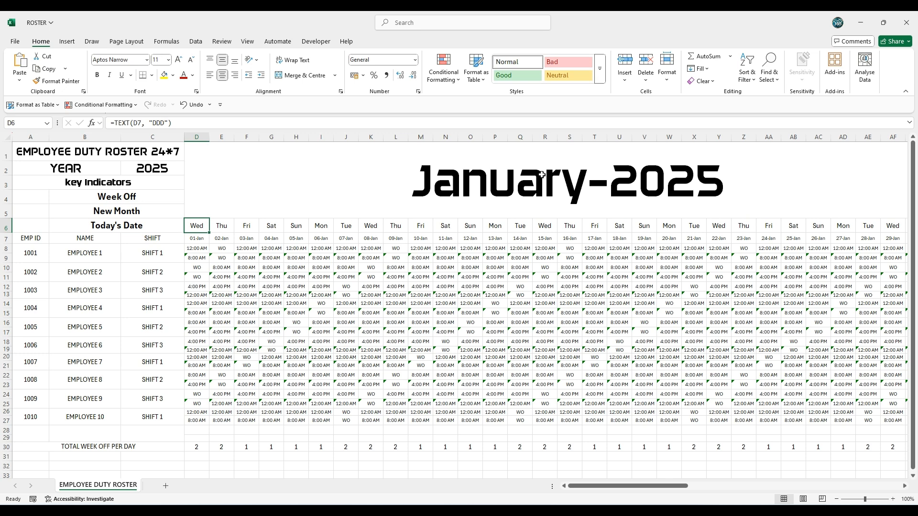
{"action": "left_click", "coordinate": [541, 175]}
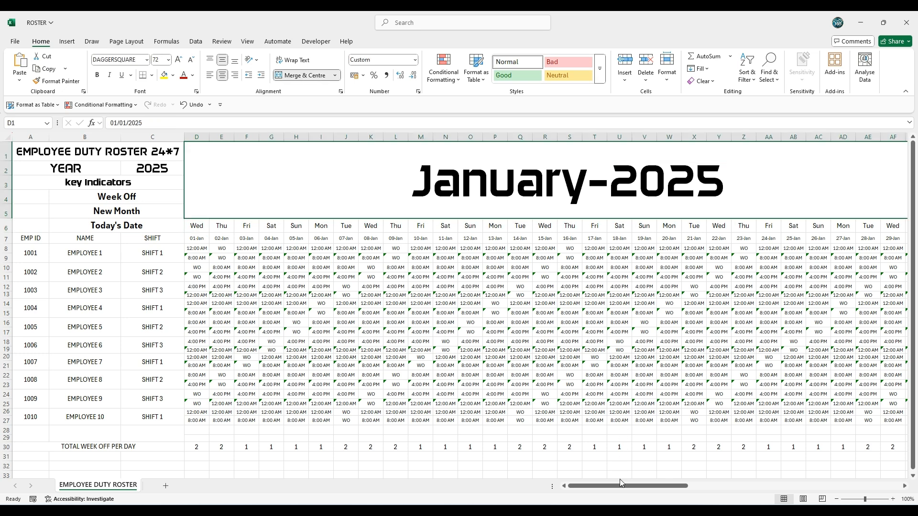
Step: Enter the date 01/02/2025 in the February header block at AI1 and 01/03/2025 in the March block at BK1
{"action": "double_click", "coordinate": [424, 192]}
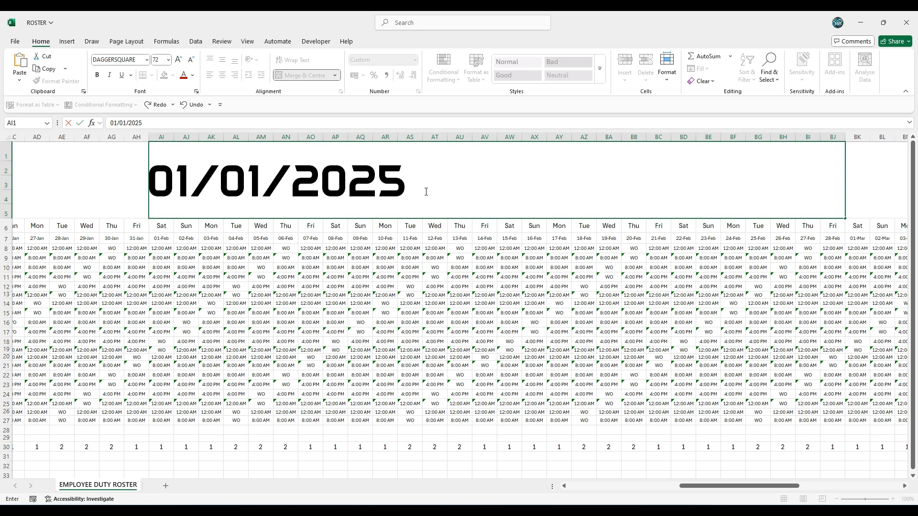
{"action": "left_click", "coordinate": [266, 173]}
{"action": "key", "text": "BackSpace"}
{"action": "type", "text": "2"}
{"action": "key", "text": "Return"}
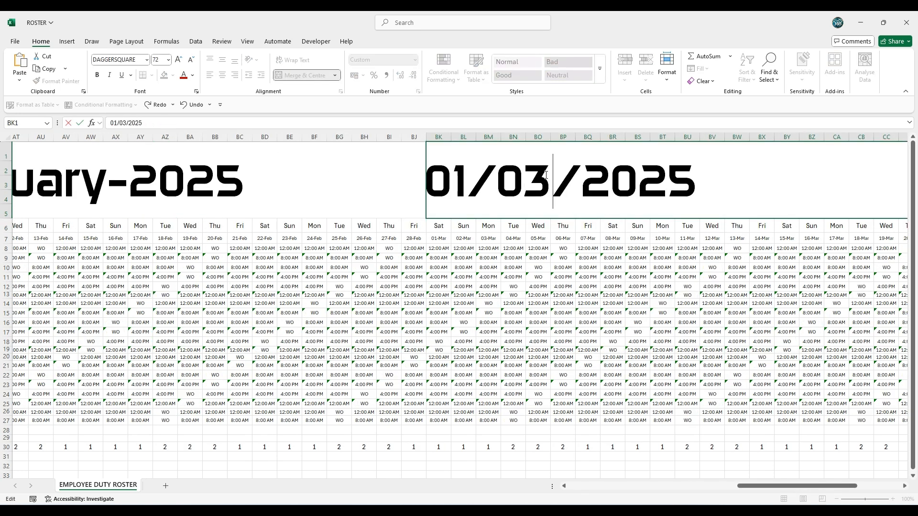
{"action": "key", "text": "Return"}
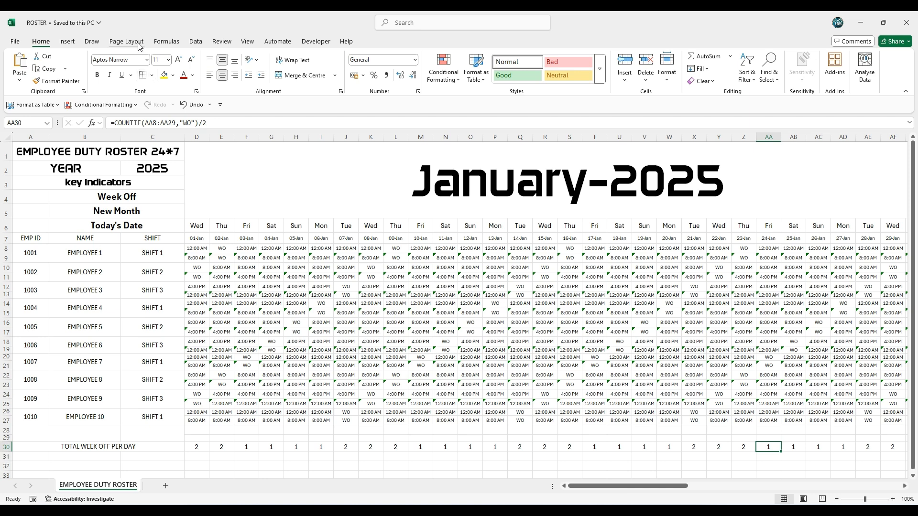
Step: Set the workbook's theme effects to Glossy and its theme colours to Paper
{"action": "left_click", "coordinate": [127, 42]}
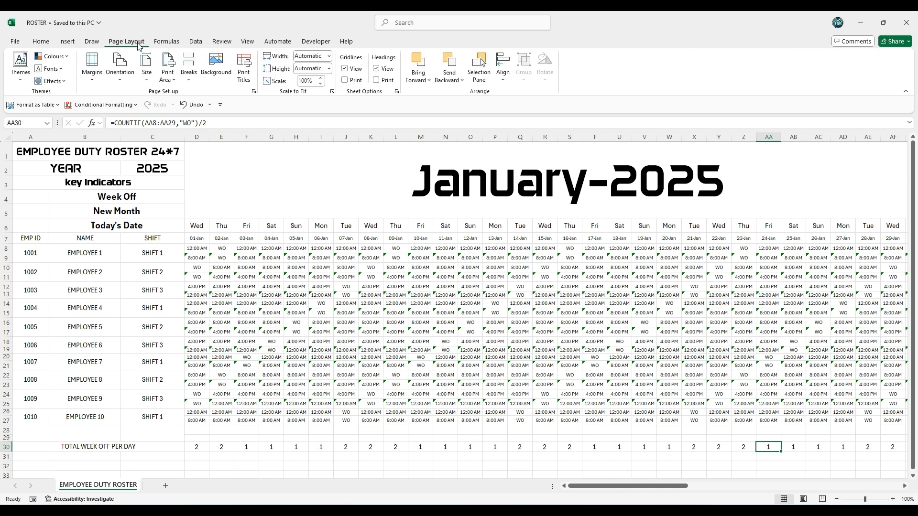
{"action": "left_click", "coordinate": [63, 81]}
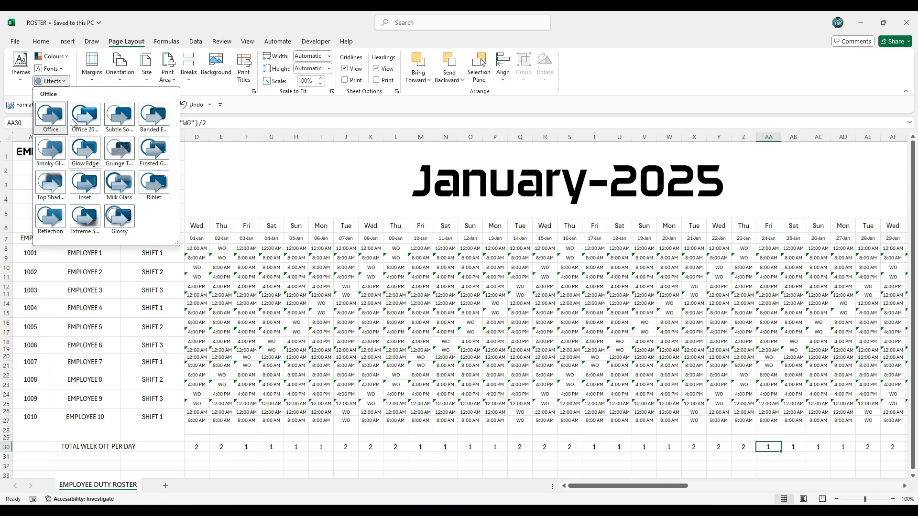
{"action": "left_click", "coordinate": [118, 211]}
{"action": "left_click", "coordinate": [221, 465]}
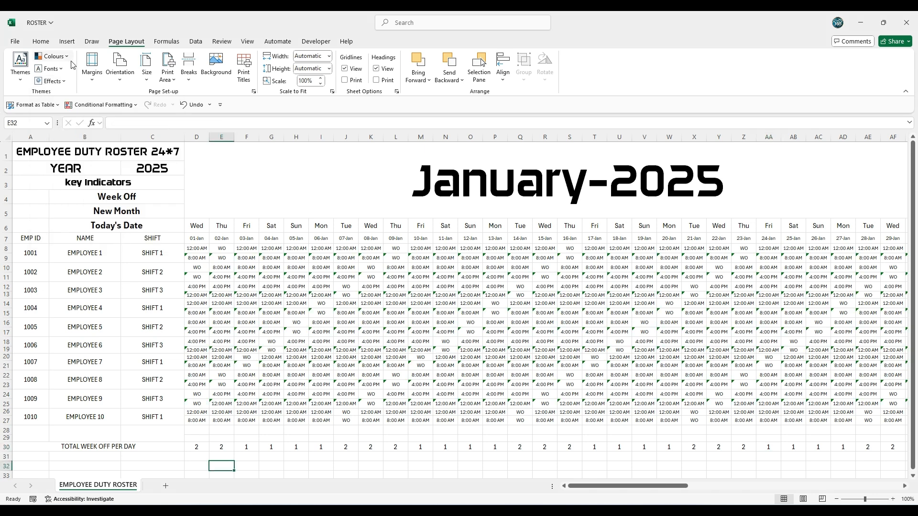
{"action": "left_click", "coordinate": [67, 56]}
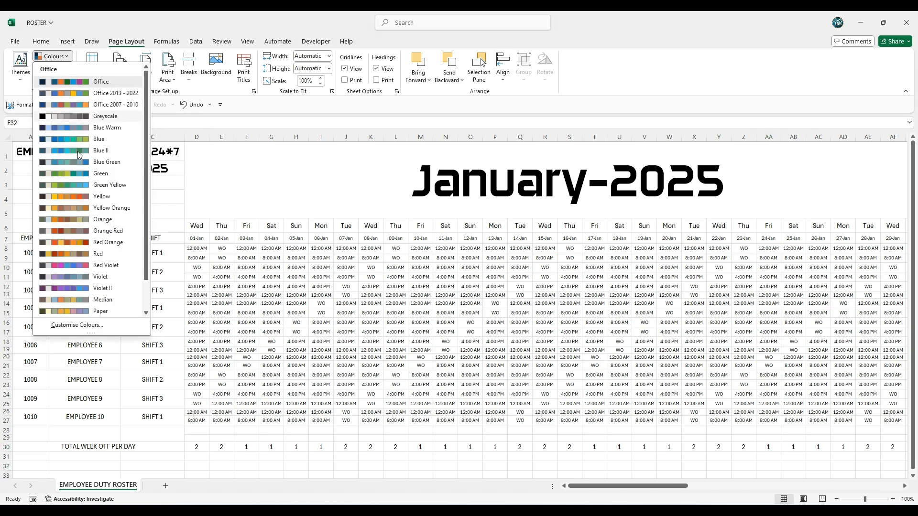
{"action": "left_click", "coordinate": [76, 309]}
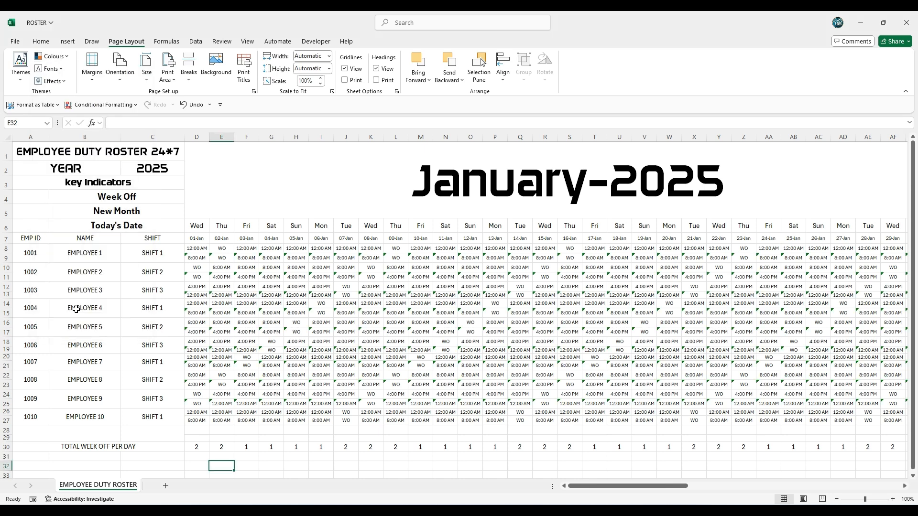
{"action": "left_click", "coordinate": [297, 465]}
Step: Give the EMPLOYEE DUTY ROSTER 24*7 title cell a dark purple theme fill and a white font
{"action": "left_click", "coordinate": [88, 149]}
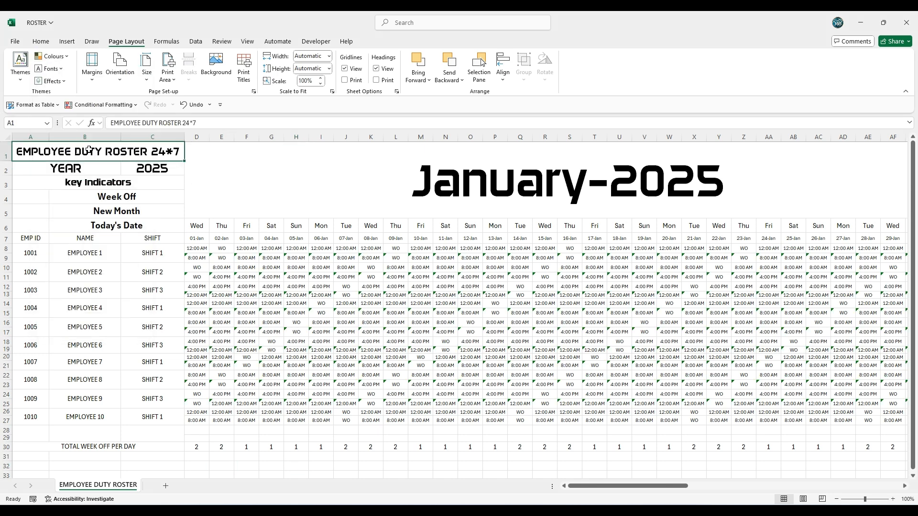
{"action": "left_click", "coordinate": [41, 41]}
{"action": "left_click", "coordinate": [174, 76]}
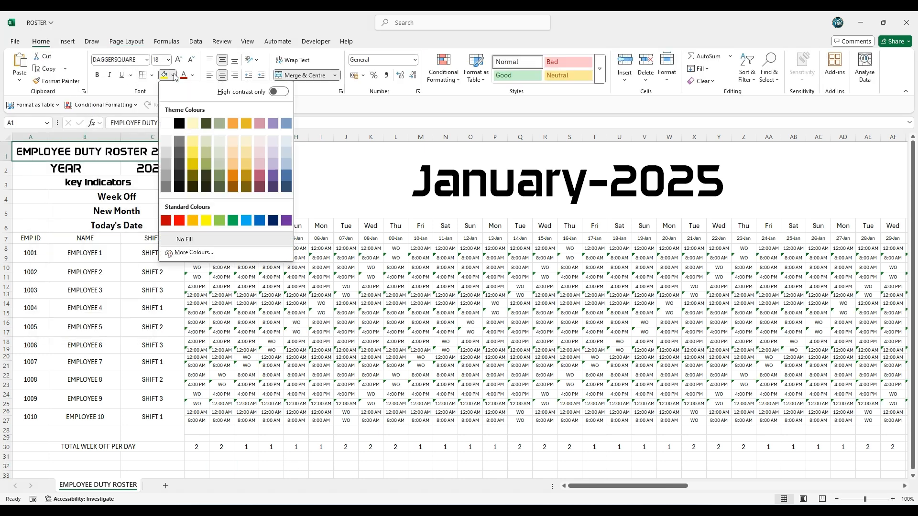
{"action": "left_click", "coordinate": [275, 190]}
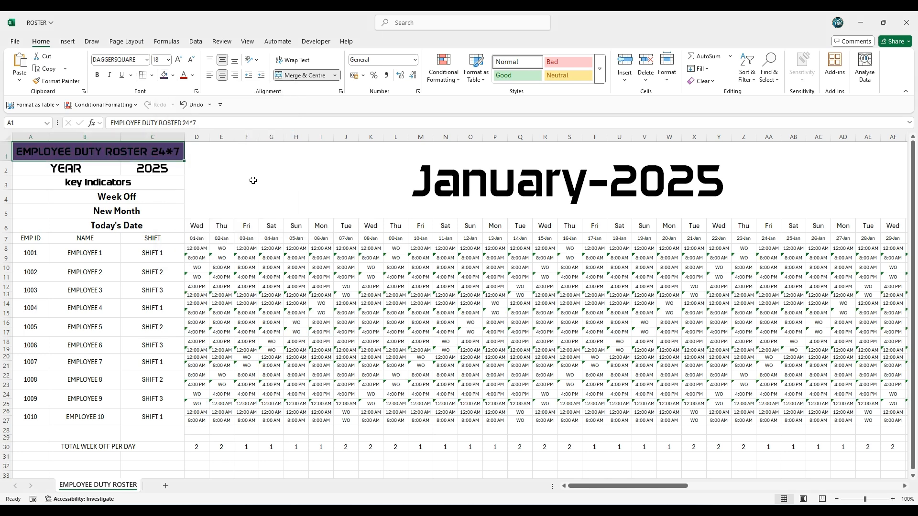
{"action": "left_click", "coordinate": [192, 75]}
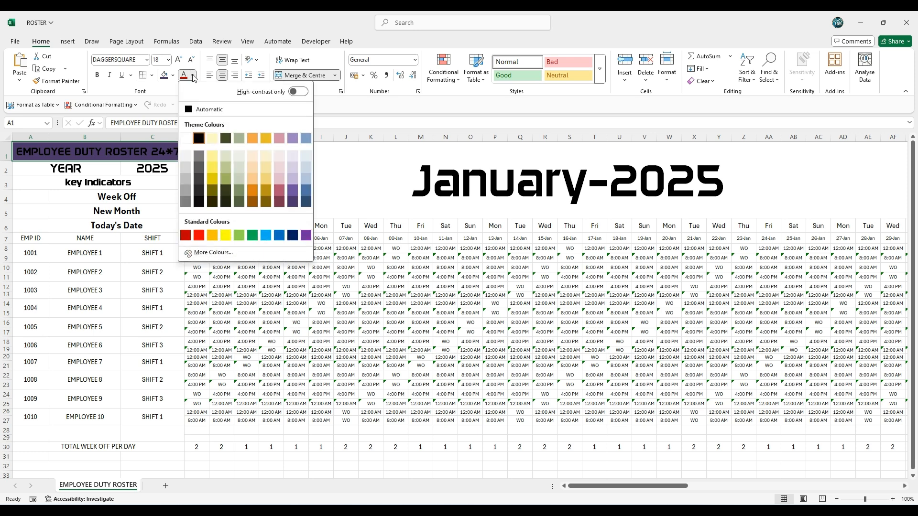
{"action": "left_click", "coordinate": [189, 139]}
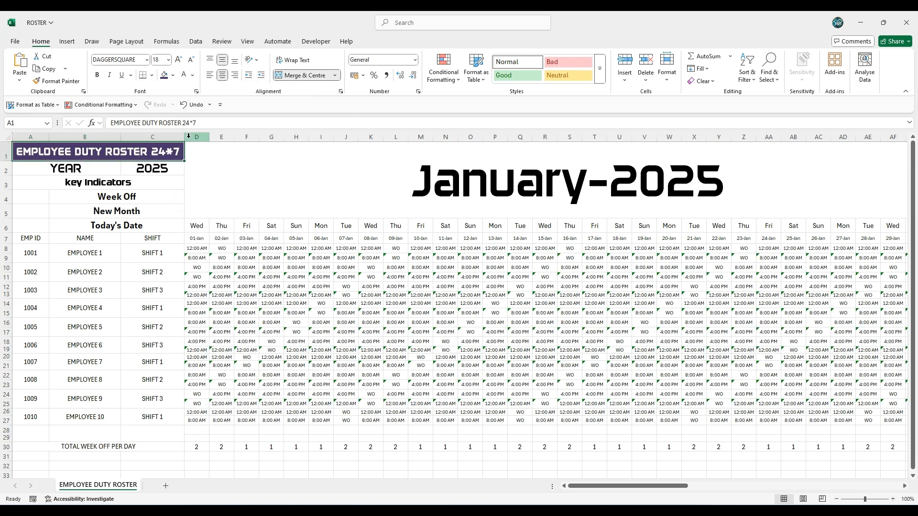
Step: Colour only the asterisk between 24 and 7 in the roster title red
{"action": "double_click", "coordinate": [169, 151]}
{"action": "left_click_drag", "start_coordinate": [164, 150], "coordinate": [167, 151]}
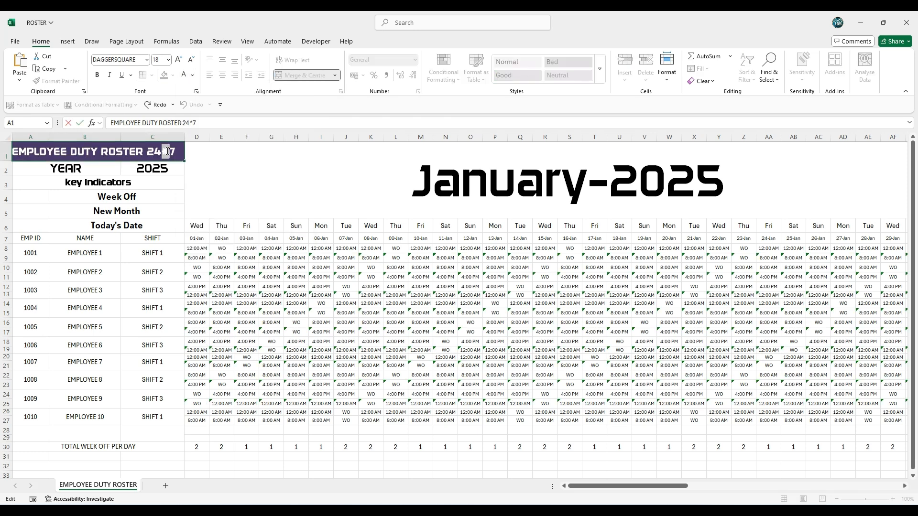
{"action": "left_click", "coordinate": [192, 75]}
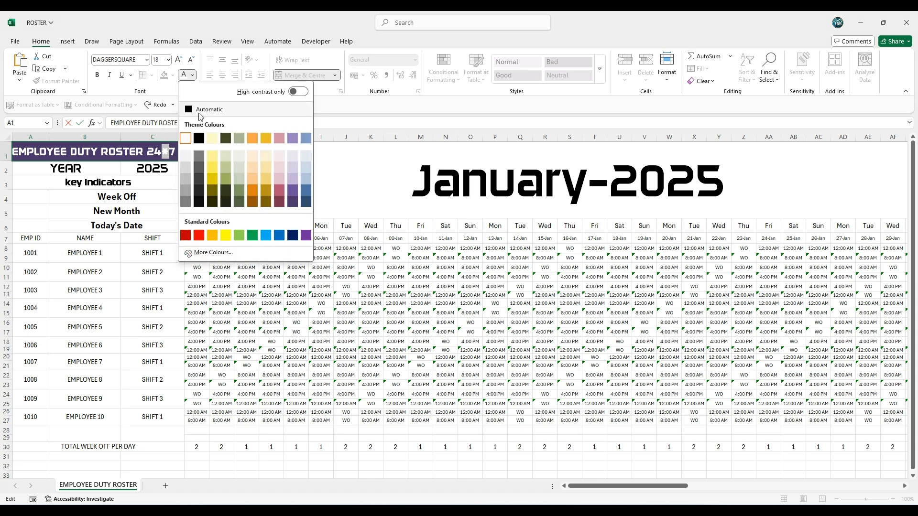
{"action": "left_click", "coordinate": [198, 235]}
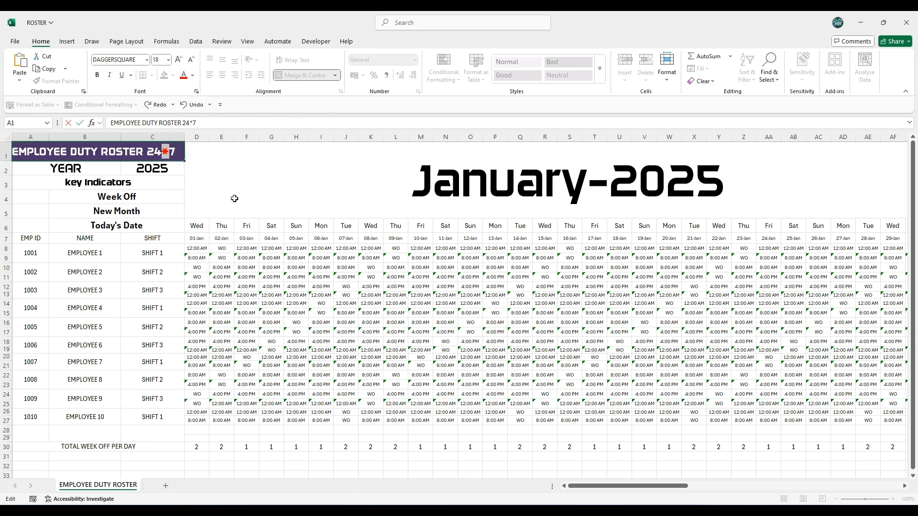
{"action": "key", "text": "Tab"}
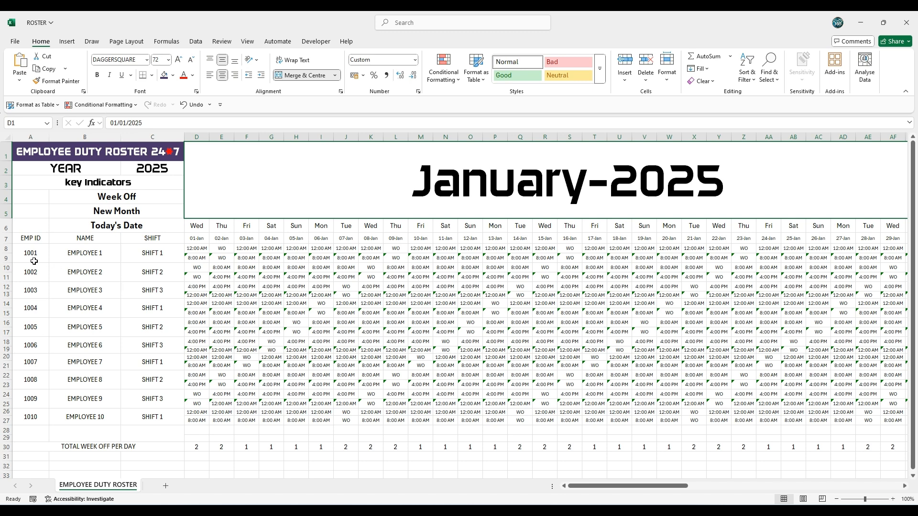
Step: Apply the dark purple fill and white font to the employee ID, name and shift block A7:C30
{"action": "left_click_drag", "start_coordinate": [30, 238], "coordinate": [148, 448]}
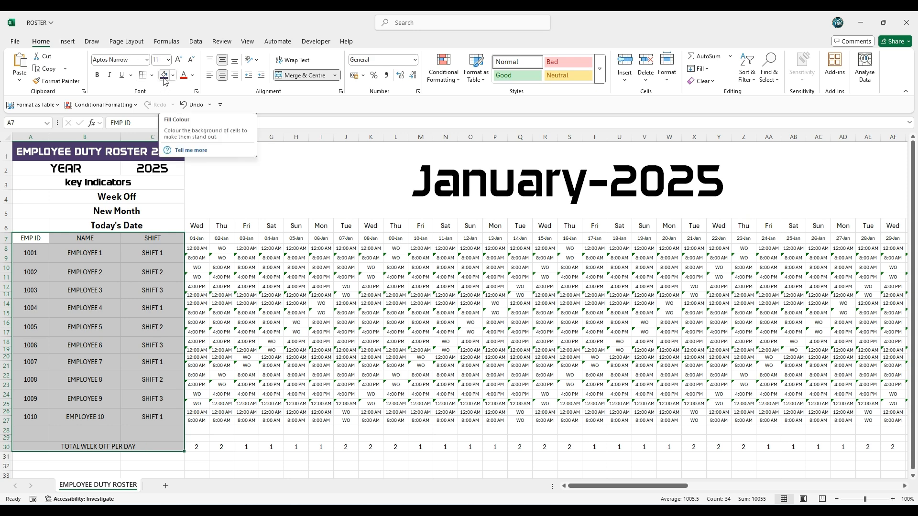
{"action": "left_click", "coordinate": [163, 75]}
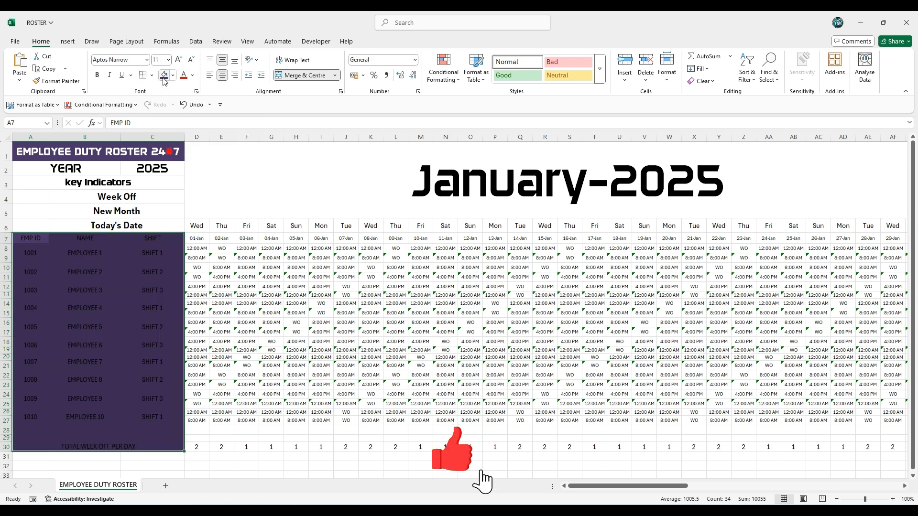
{"action": "left_click", "coordinate": [192, 75]}
{"action": "left_click", "coordinate": [186, 138]}
{"action": "left_click", "coordinate": [271, 430]}
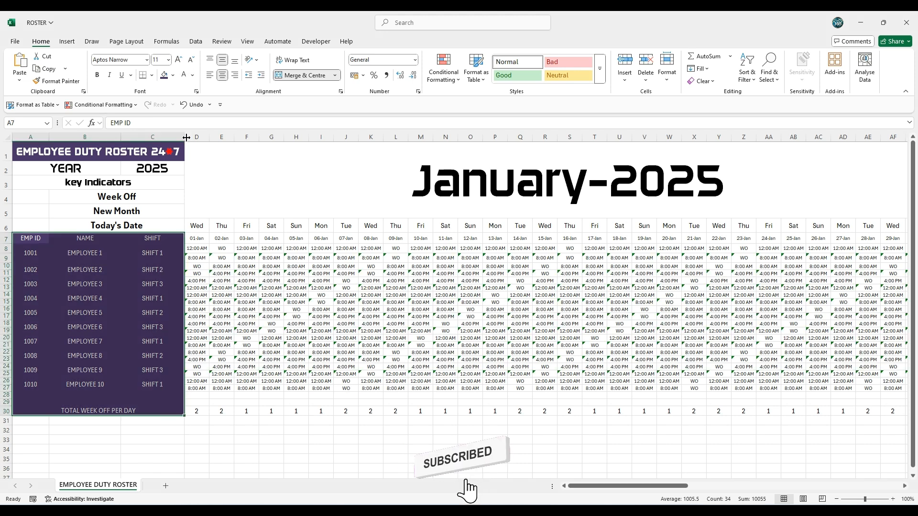
Step: Apply the dark purple fill and white font to the month, weekday and date headers in rows 1 to 7, from D to CO
{"action": "left_click_drag", "start_coordinate": [272, 191], "coordinate": [296, 230]}
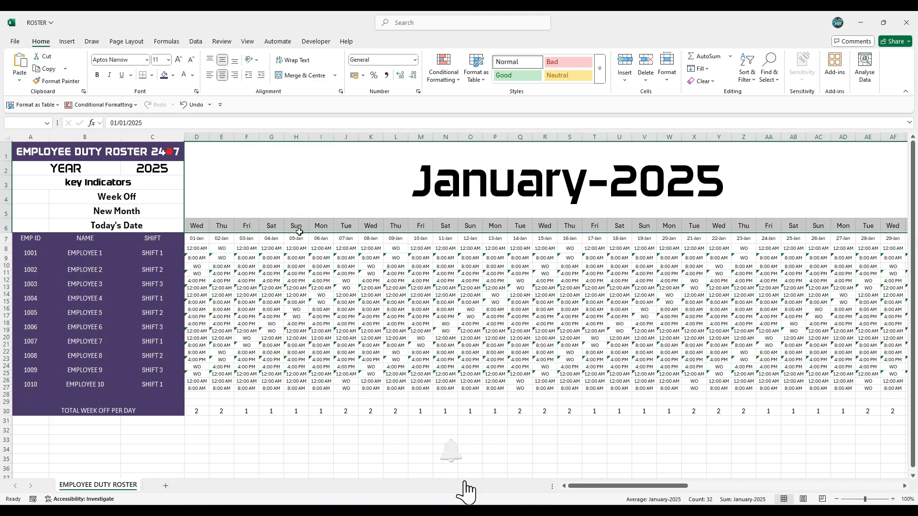
{"action": "key", "text": "ctrl+shift+Right"}
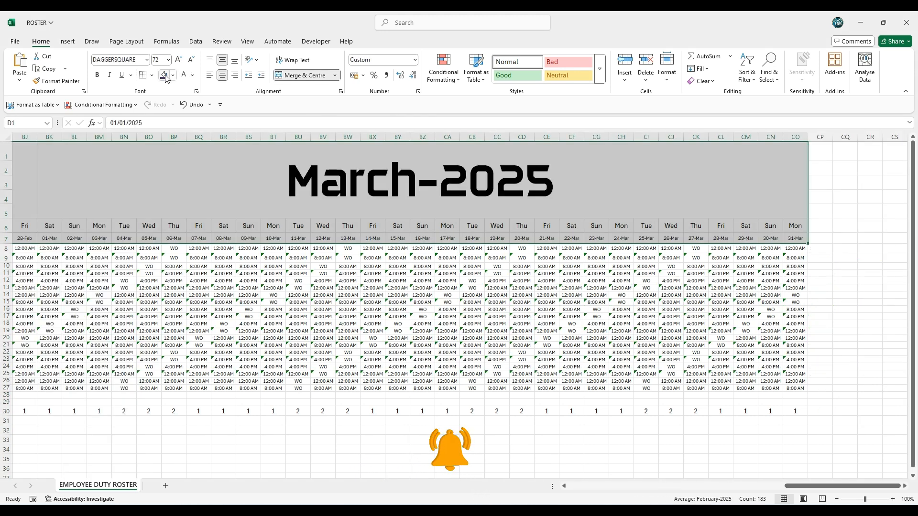
{"action": "left_click", "coordinate": [165, 77]}
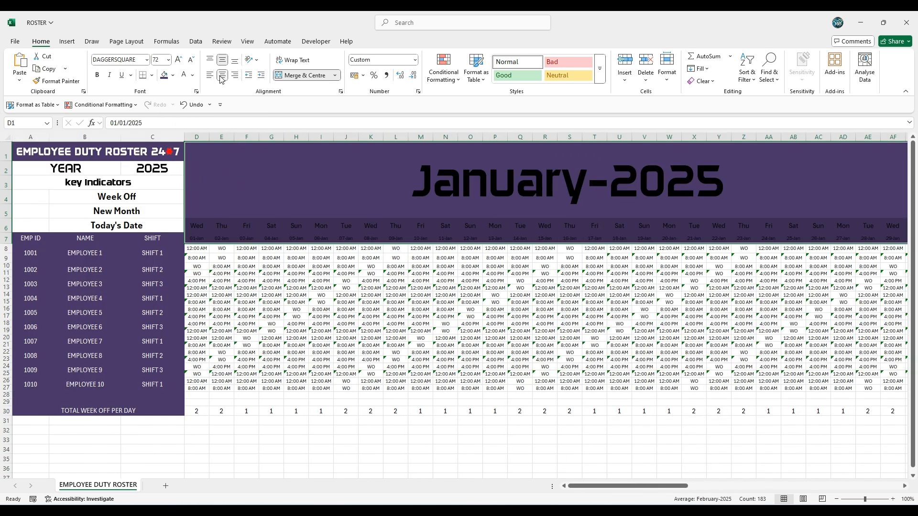
{"action": "left_click", "coordinate": [186, 79]}
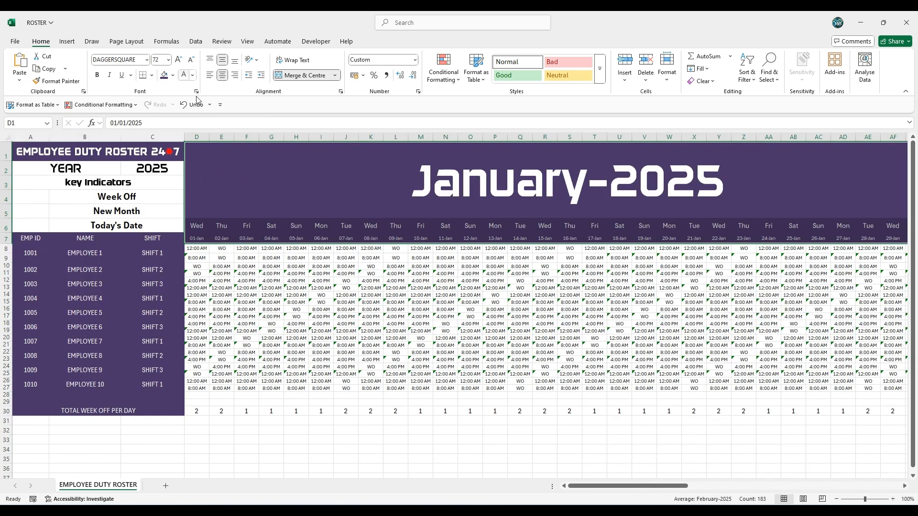
Step: Make the dates in row 7 from D7 to CO7 bold with font size 10
{"action": "left_click", "coordinate": [196, 238]}
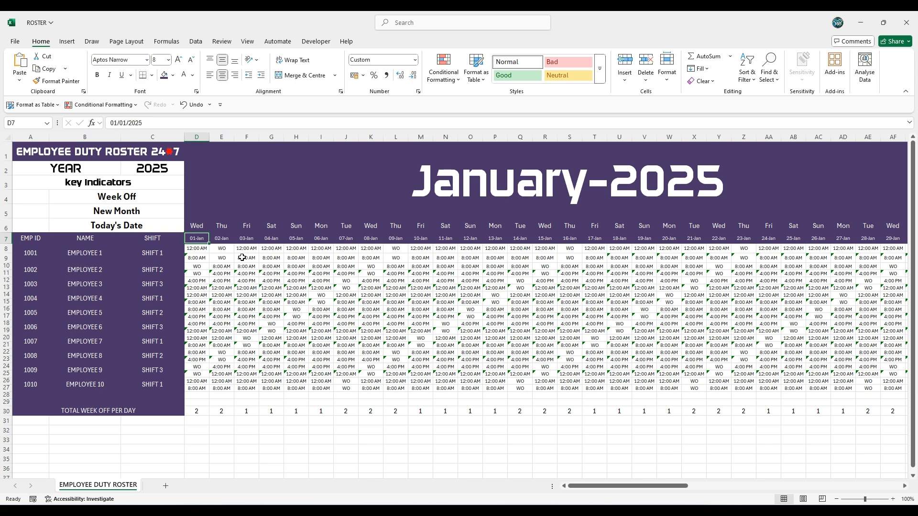
{"action": "key", "text": "ctrl+shift+Right"}
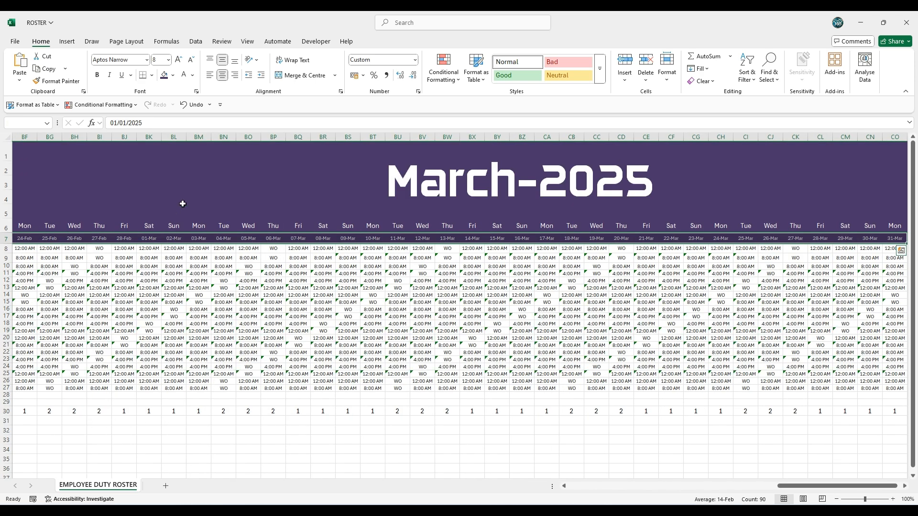
{"action": "left_click", "coordinate": [97, 75]}
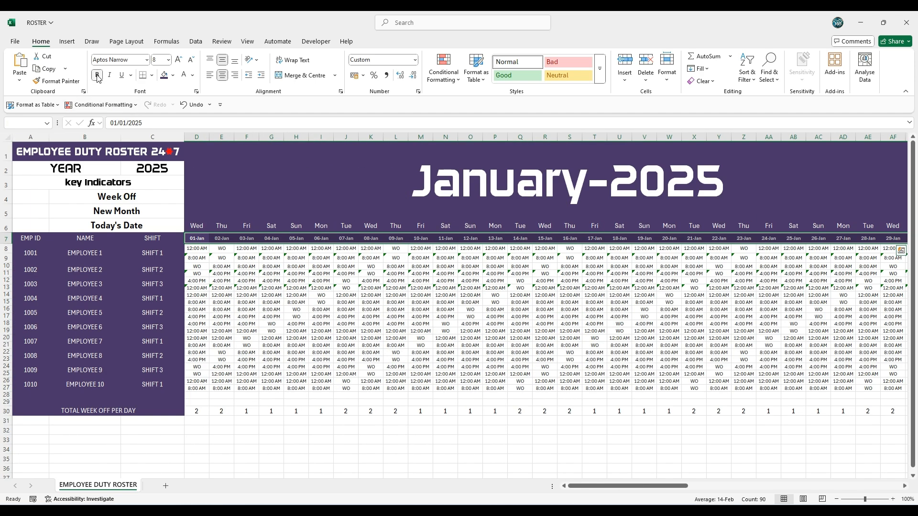
{"action": "left_click", "coordinate": [179, 59]}
{"action": "left_click", "coordinate": [180, 59]}
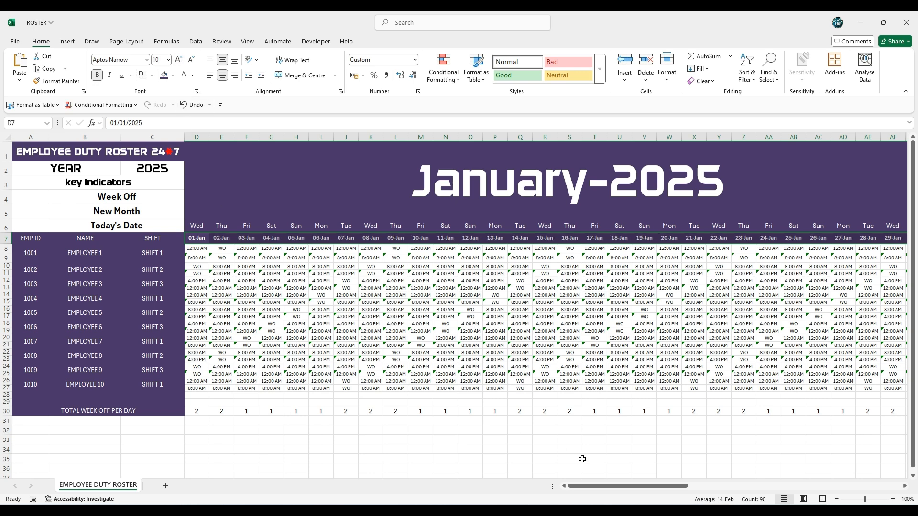
Step: Format the daily week-off totals in row 30 from D30 to CO30 with dark purple fill and bold white font
{"action": "left_click", "coordinate": [203, 410]}
{"action": "key", "text": "ctrl+shift+Right"}
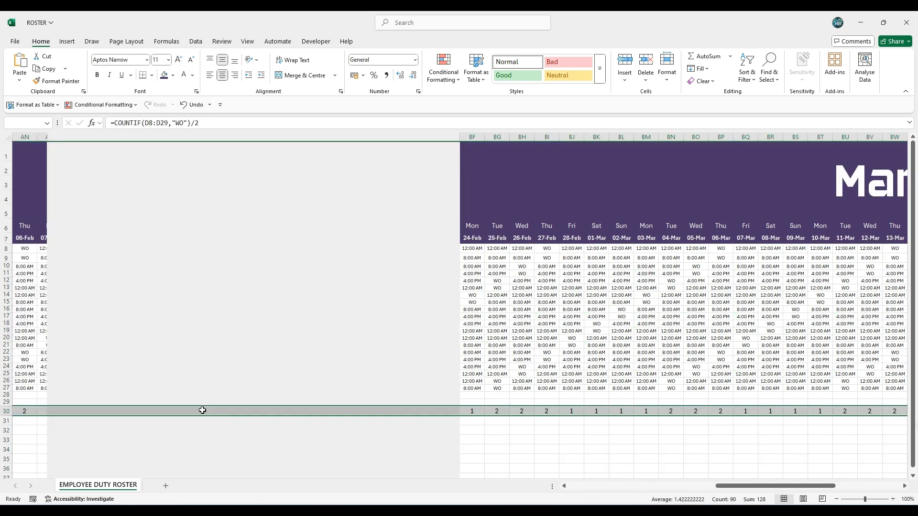
{"action": "left_click", "coordinate": [164, 76]}
{"action": "left_click", "coordinate": [183, 77]}
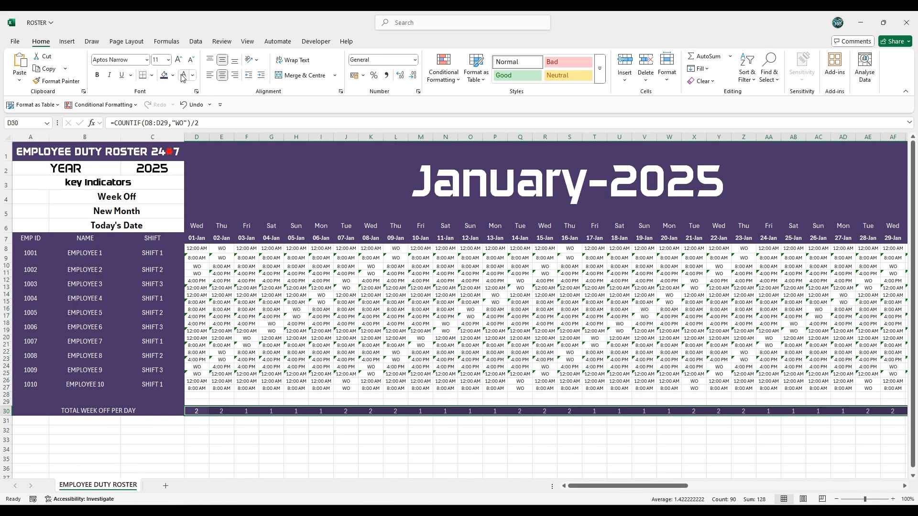
{"action": "left_click", "coordinate": [97, 77]}
{"action": "left_click", "coordinate": [395, 450]}
Step: Set the font of the YEAR, key indicators, Week Off, New Month and Today's Date labels to dark purple
{"action": "left_click", "coordinate": [81, 168]}
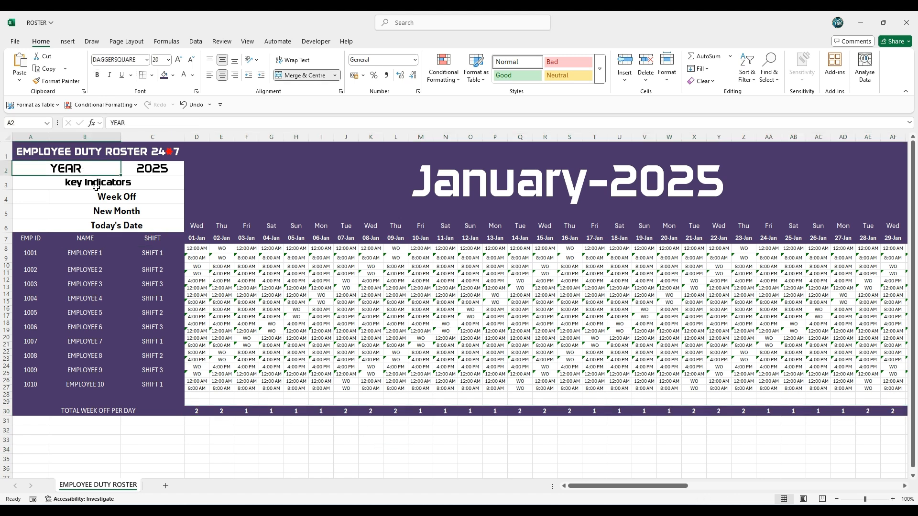
{"action": "left_click", "coordinate": [96, 184], "text": "ctrl"}
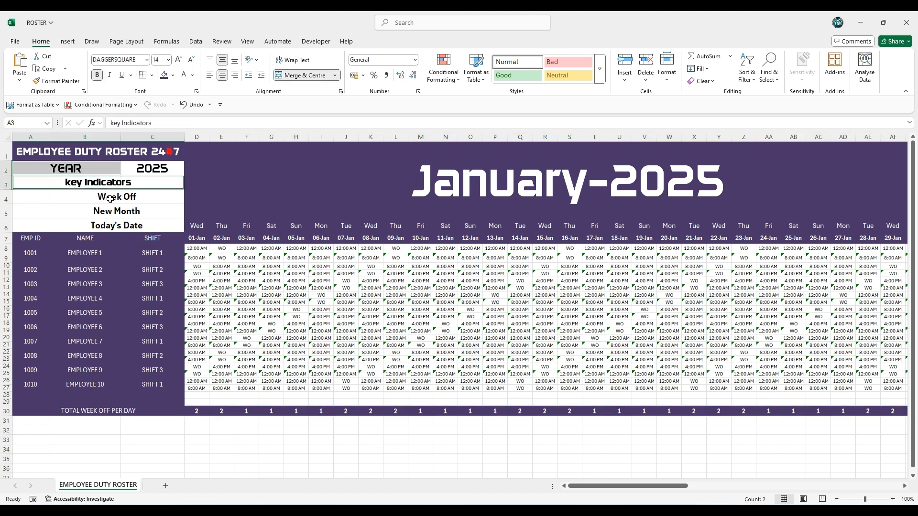
{"action": "left_click", "coordinate": [110, 199], "text": "ctrl"}
{"action": "left_click", "coordinate": [111, 214], "text": "ctrl"}
{"action": "left_click", "coordinate": [111, 225], "text": "ctrl"}
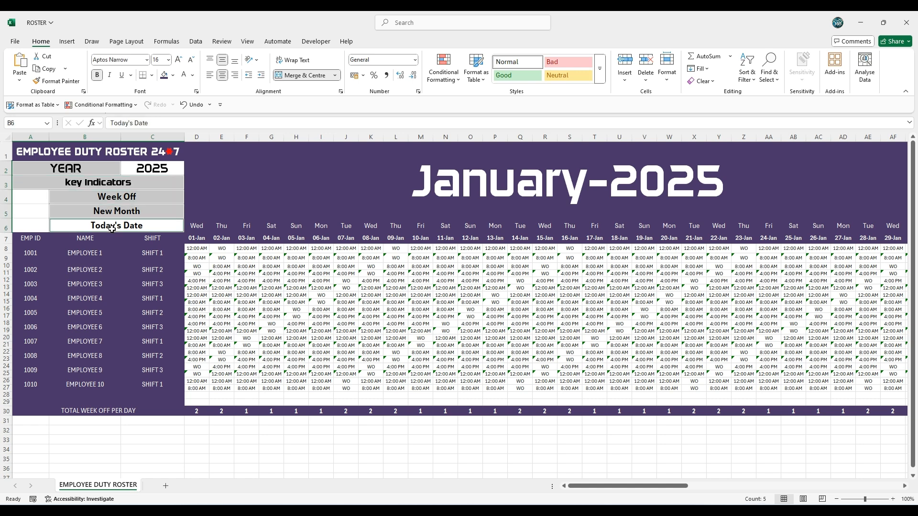
{"action": "left_click", "coordinate": [193, 75]}
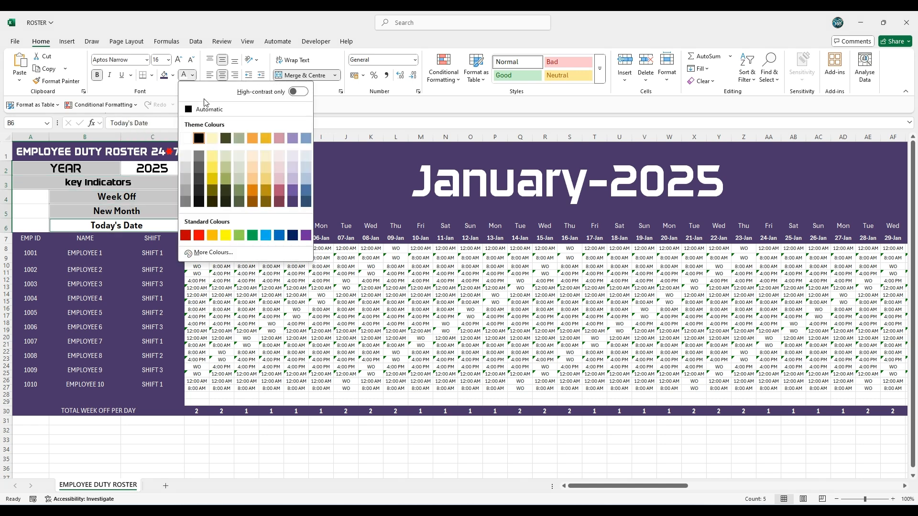
{"action": "left_click", "coordinate": [292, 203]}
{"action": "left_click", "coordinate": [144, 177]}
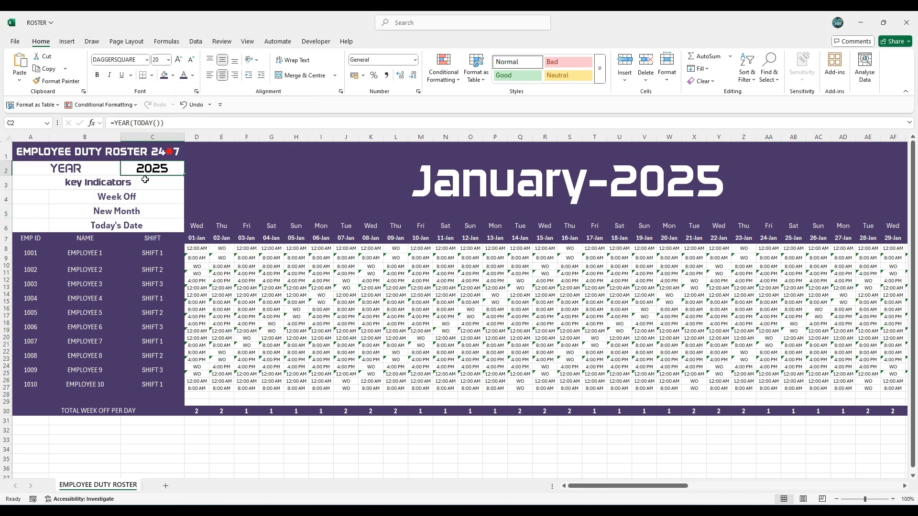
Step: Colour the year value in C2 red and make both the YEAR label and the year value bold
{"action": "left_click", "coordinate": [194, 76]}
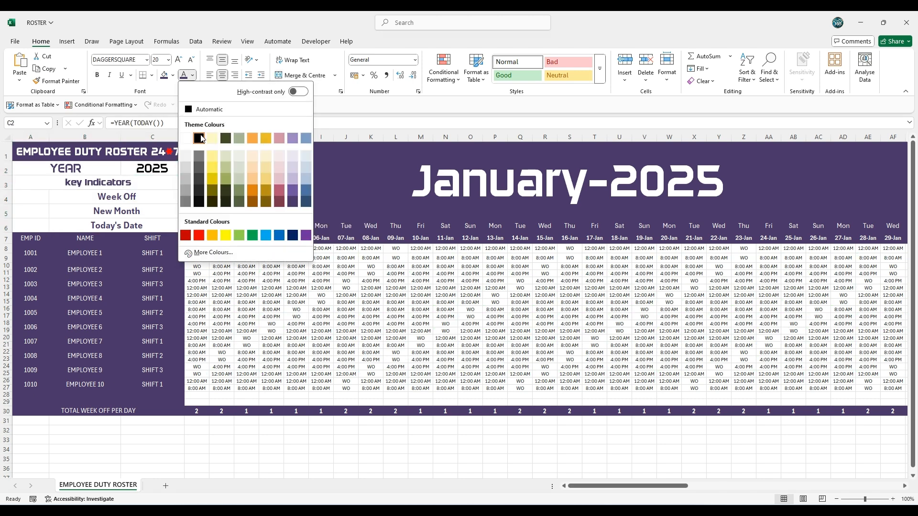
{"action": "left_click", "coordinate": [200, 235]}
{"action": "left_click_drag", "start_coordinate": [86, 168], "coordinate": [134, 170]}
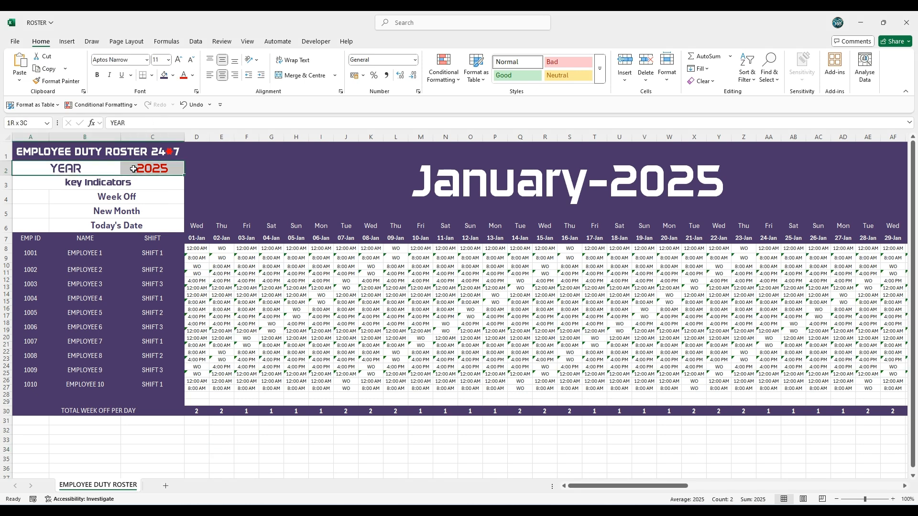
{"action": "left_click", "coordinate": [98, 75]}
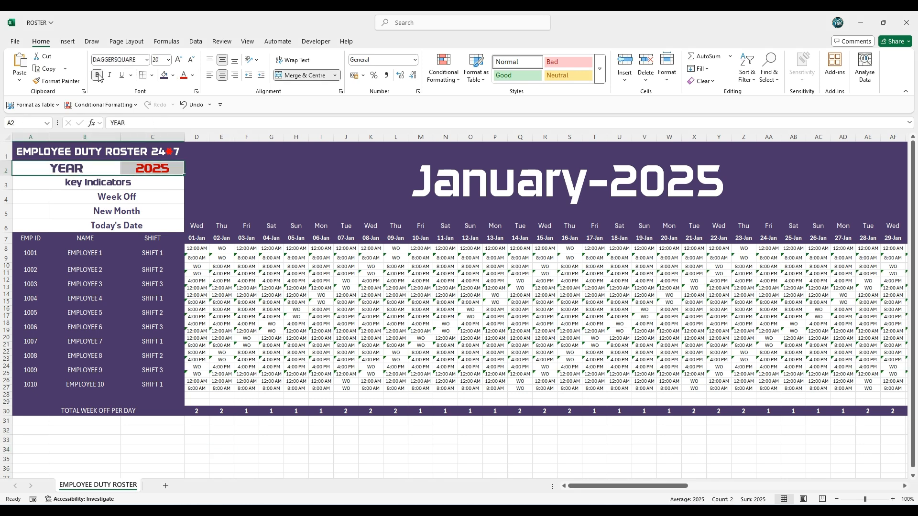
Step: Fill the key indicator cells: purple for Week Off in A4, green for New Month in A5, red for Today's Date in A6
{"action": "left_click", "coordinate": [29, 195]}
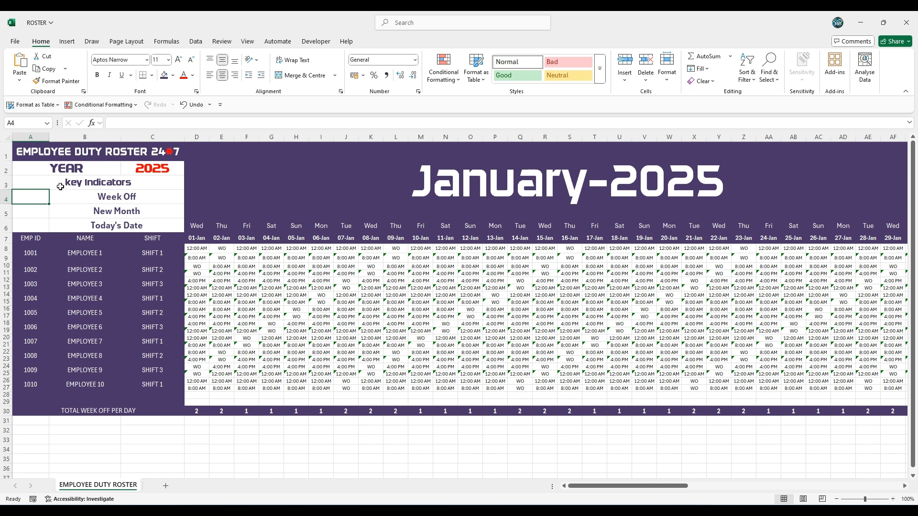
{"action": "left_click", "coordinate": [173, 75]}
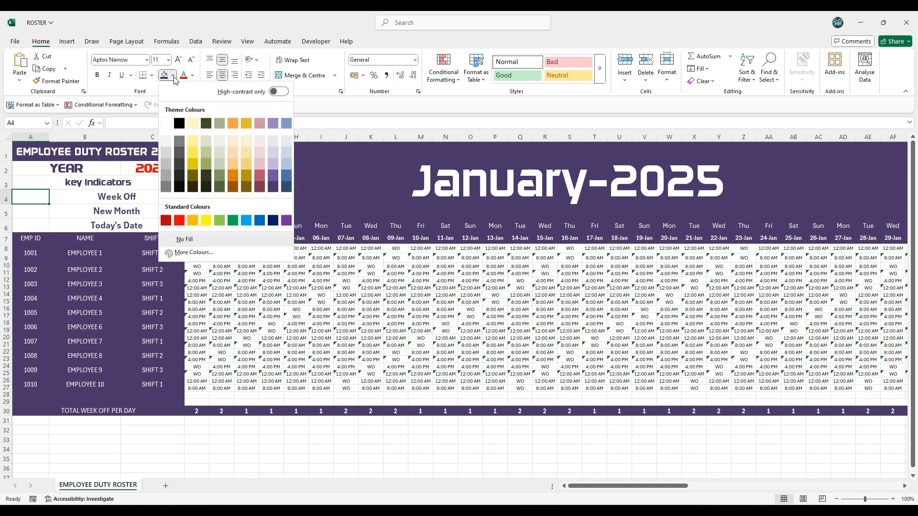
{"action": "left_click", "coordinate": [271, 178]}
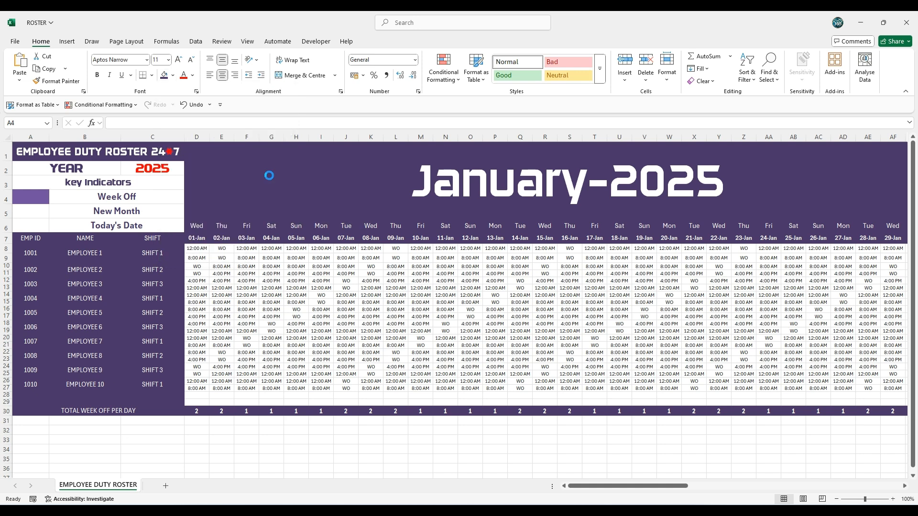
{"action": "left_click", "coordinate": [34, 208]}
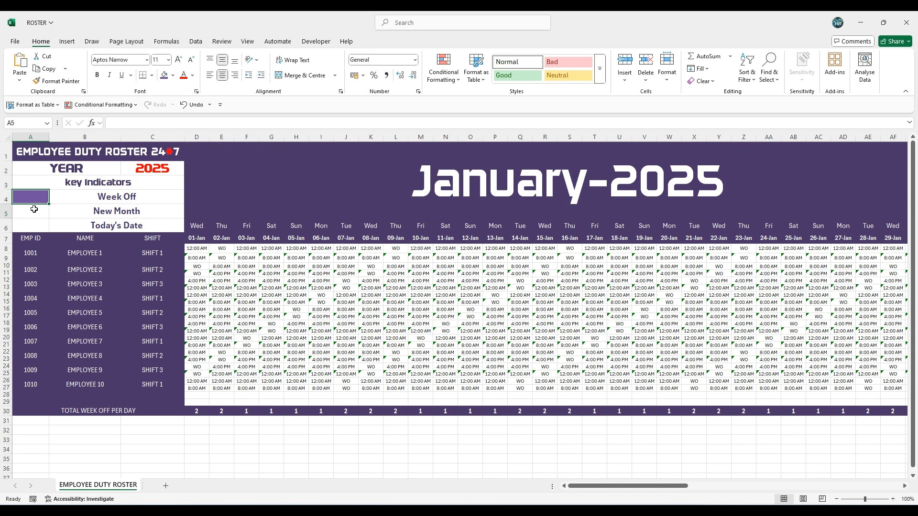
{"action": "left_click", "coordinate": [173, 75]}
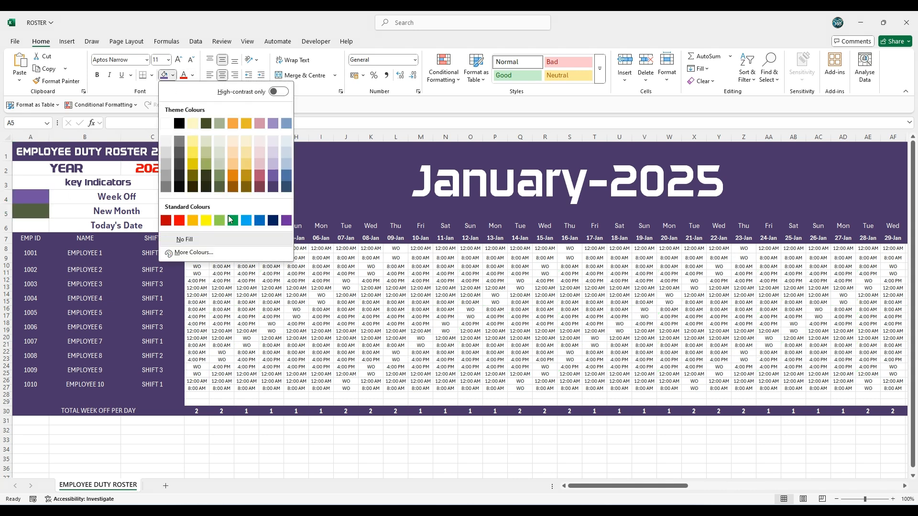
{"action": "left_click", "coordinate": [233, 221]}
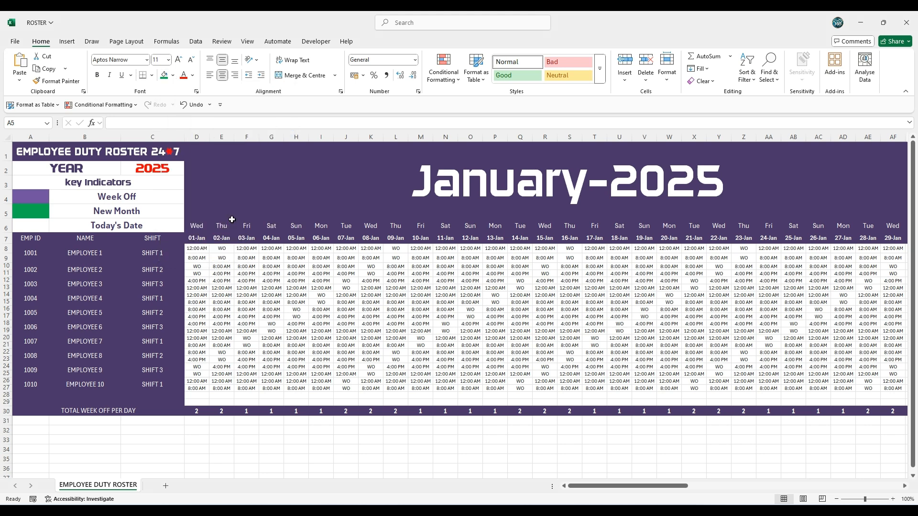
{"action": "left_click", "coordinate": [40, 225]}
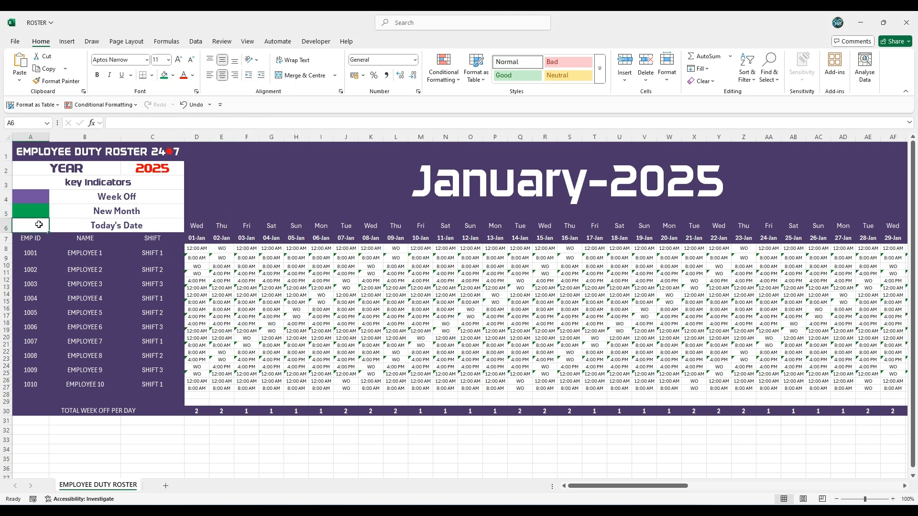
{"action": "left_click", "coordinate": [173, 75]}
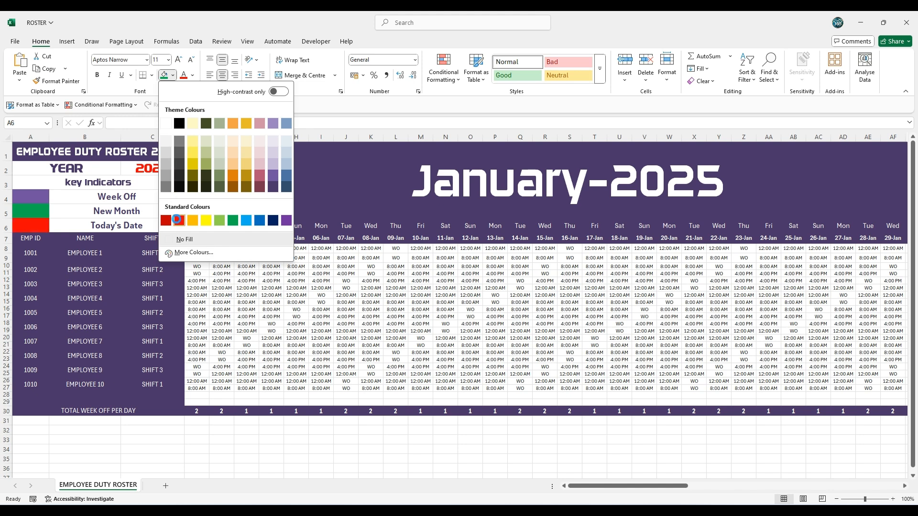
{"action": "left_click", "coordinate": [178, 220]}
{"action": "left_click", "coordinate": [246, 439]}
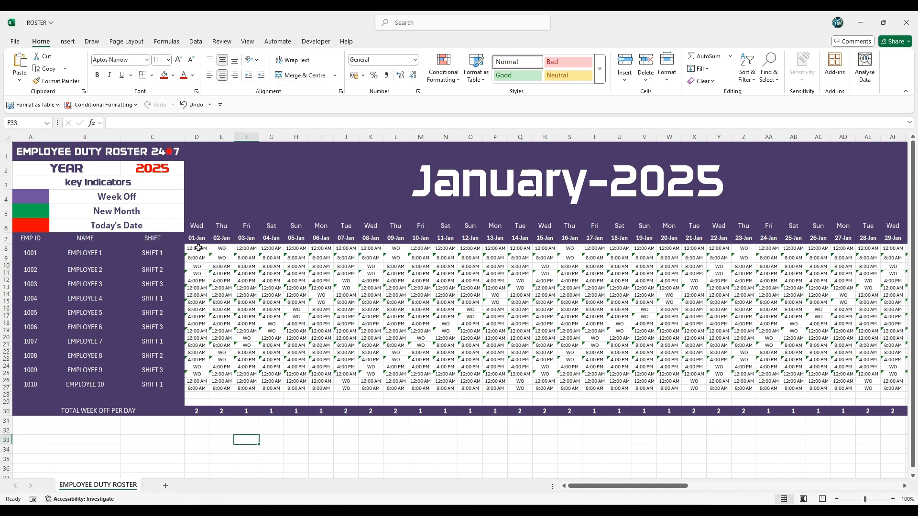
Step: Apply thick outside borders around Employee 1's shift times in rows 8 and 9, from D8 to CO9
{"action": "left_click_drag", "start_coordinate": [198, 249], "coordinate": [198, 258]}
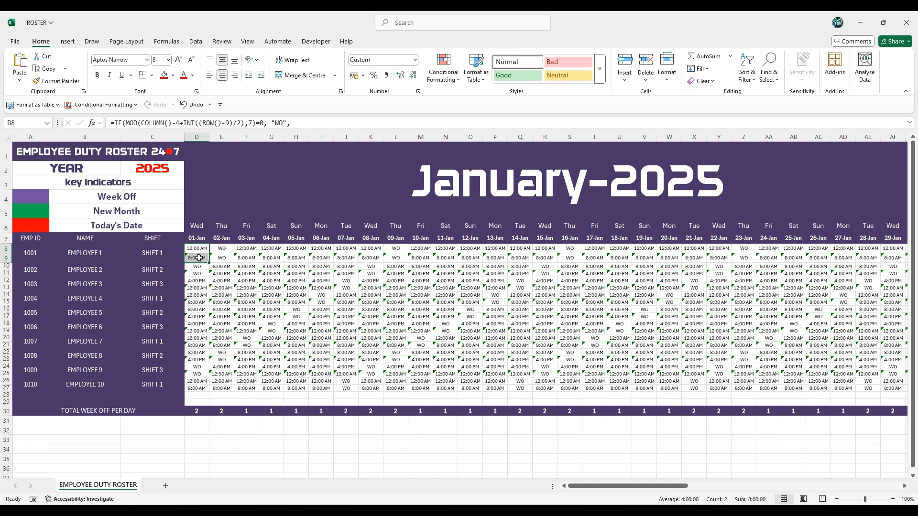
{"action": "key", "text": "ctrl+shift+Right"}
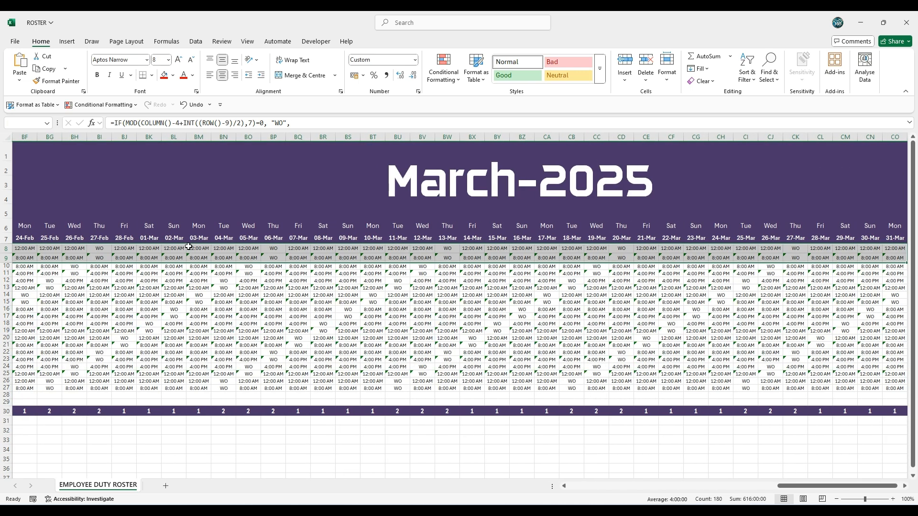
{"action": "left_click", "coordinate": [153, 75]}
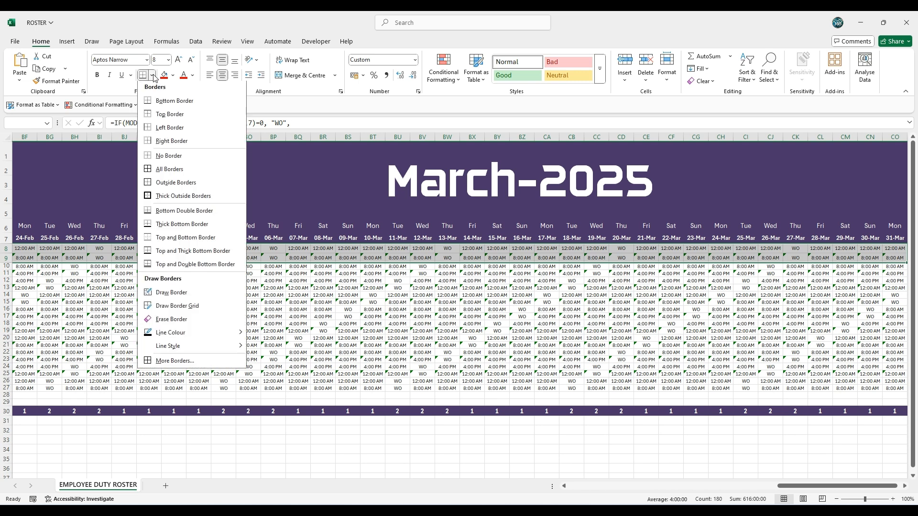
{"action": "left_click", "coordinate": [157, 199]}
{"action": "scroll", "coordinate": [153, 195], "scroll_direction": "left", "scroll_amount": 15}
Step: Copy the formatting of D8:CO9 onto the remaining employees' shift times from D10 to CO27
{"action": "left_click", "coordinate": [56, 81]}
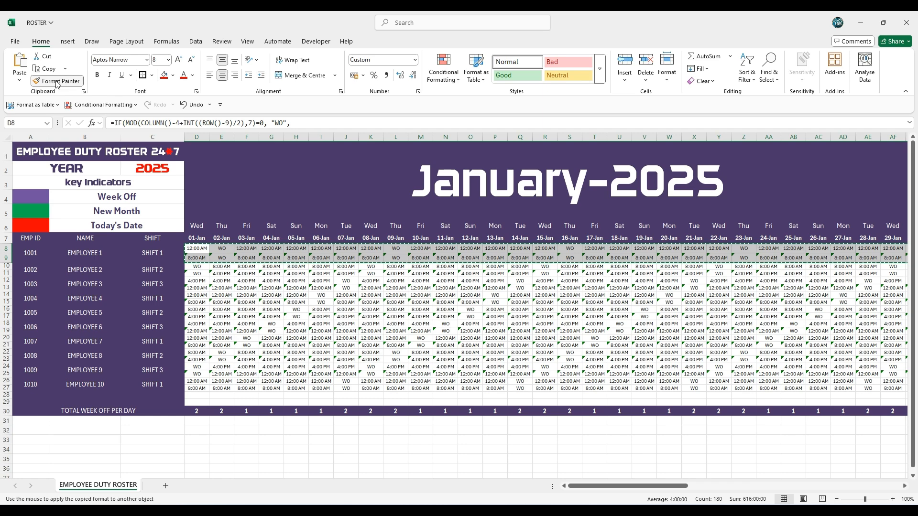
{"action": "mouse_move", "coordinate": [197, 266]}
{"action": "left_mouse_down"}
{"action": "mouse_move", "coordinate": [382, 389]}
{"action": "mouse_move", "coordinate": [874, 391]}
{"action": "left_mouse_up"}
{"action": "scroll", "coordinate": [871, 391], "scroll_direction": "left", "scroll_amount": 15}
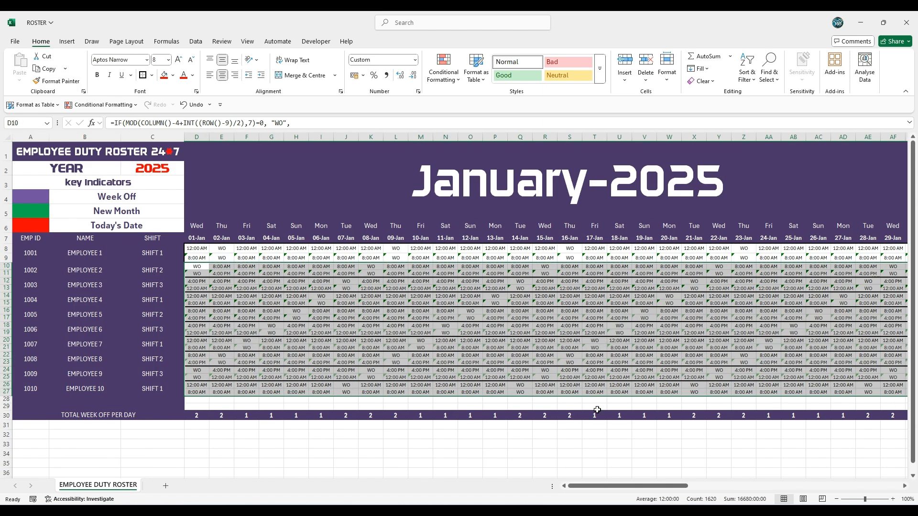
{"action": "left_click", "coordinate": [196, 443]}
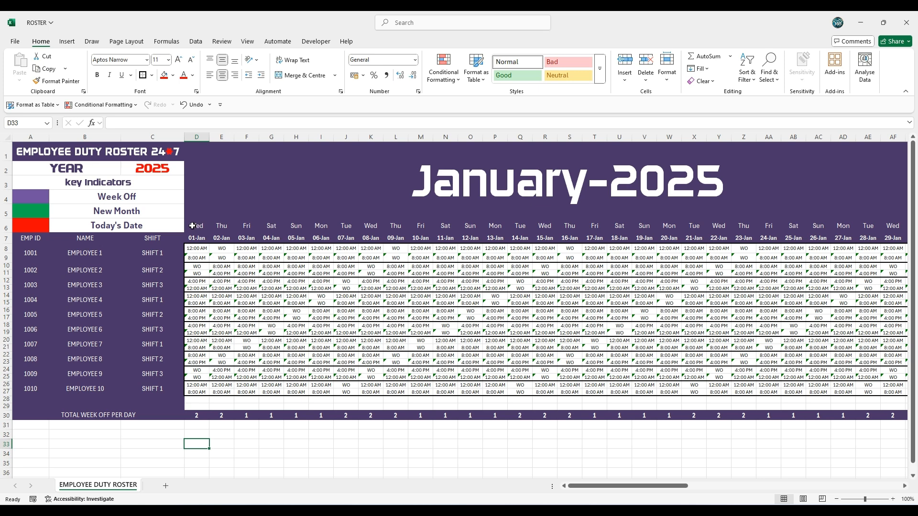
Step: Apply white double-line borders on all sides to the weekday and date headers D6:CO7, the employee columns A7:C30 and the totals D30:CO30
{"action": "left_click_drag", "start_coordinate": [192, 225], "coordinate": [196, 236]}
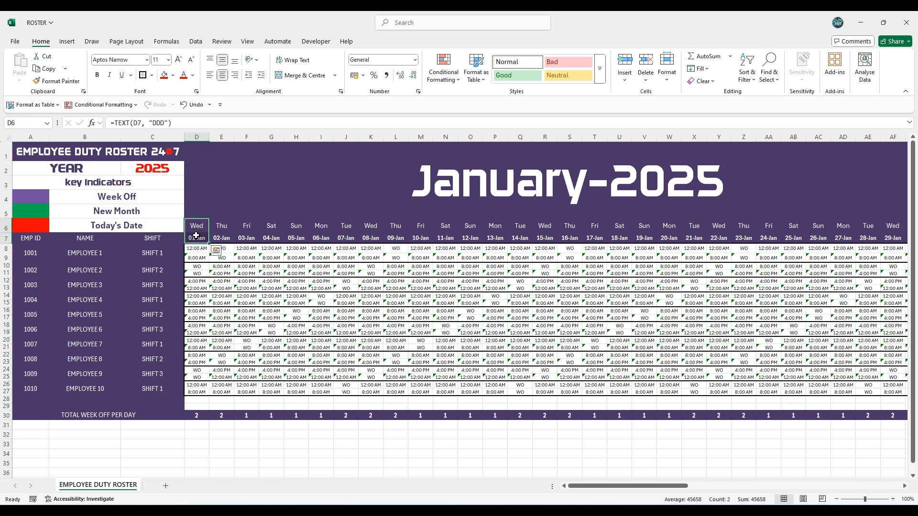
{"action": "key", "text": "ctrl+shift+Right"}
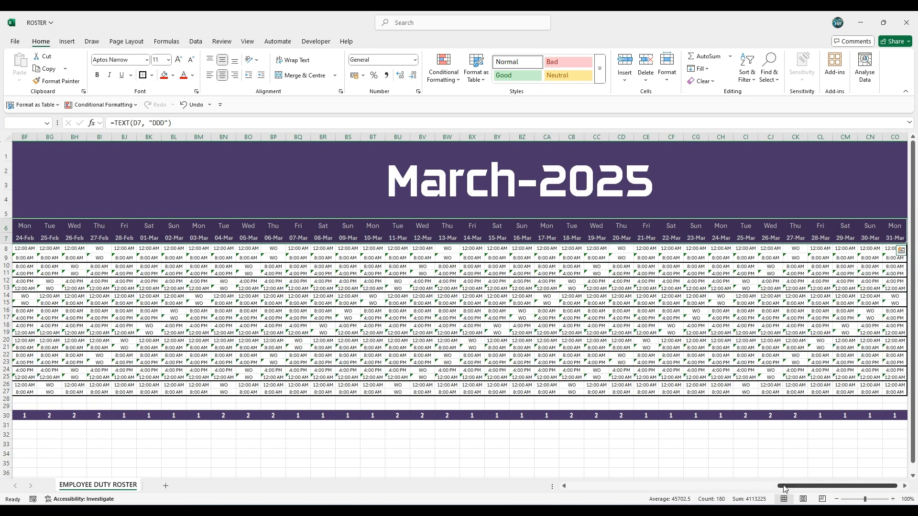
{"action": "left_click_drag", "start_coordinate": [780, 486], "coordinate": [569, 488]}
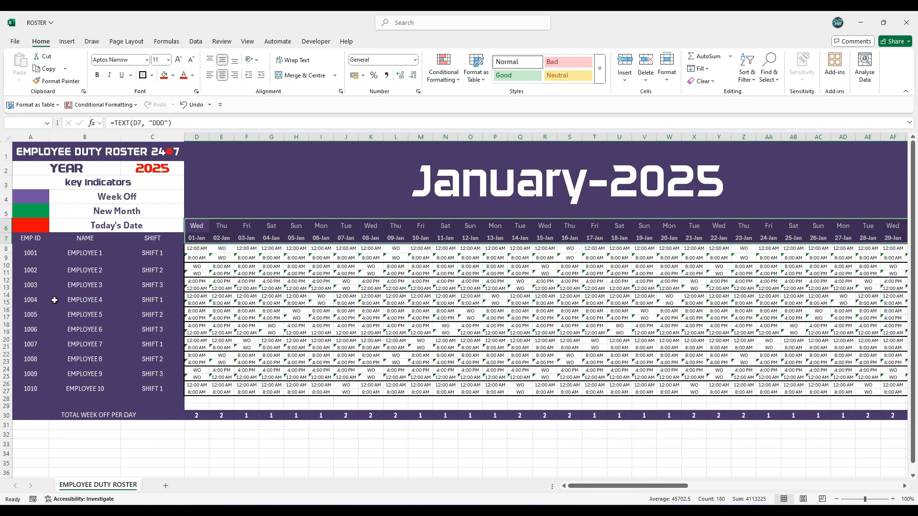
{"action": "left_click_drag", "start_coordinate": [30, 238], "coordinate": [145, 411]}
{"action": "left_click", "coordinate": [198, 415], "text": "ctrl"}
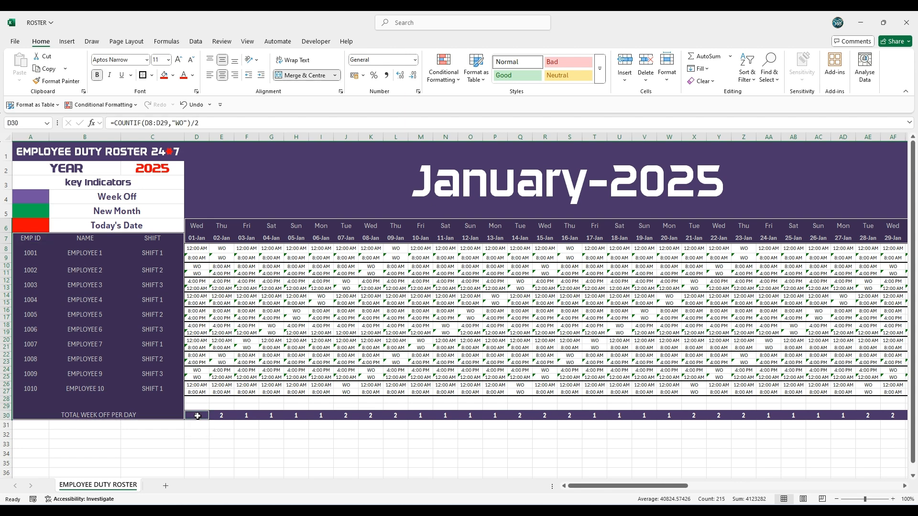
{"action": "key", "text": "ctrl+shift+Right"}
{"action": "key", "text": "ctrl+BackSpace"}
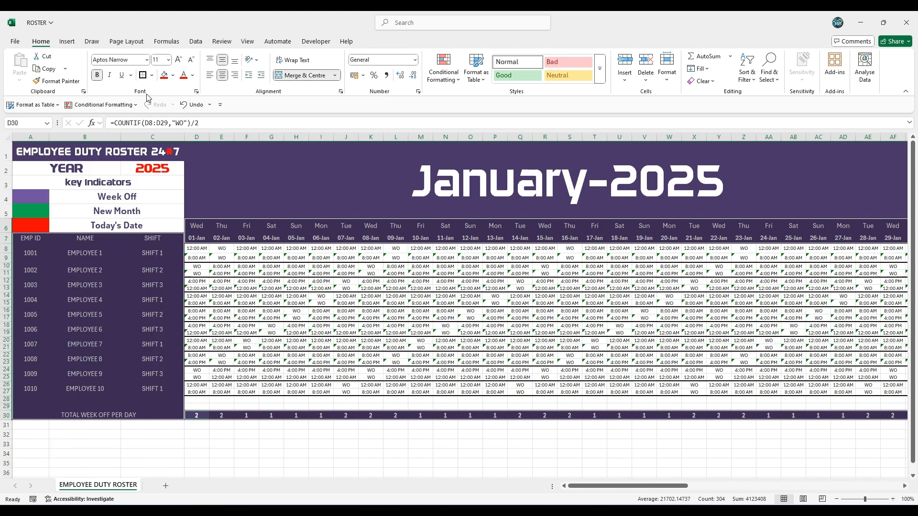
{"action": "left_click", "coordinate": [151, 75]}
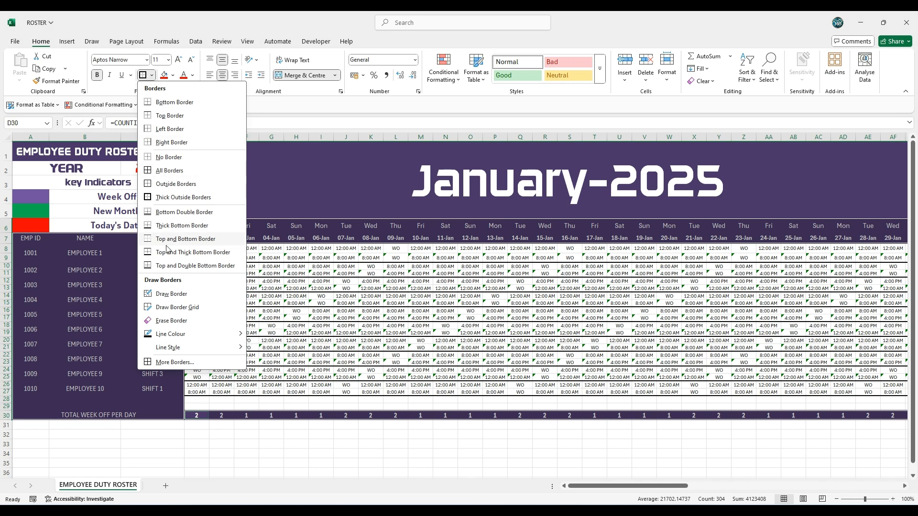
{"action": "mouse_move", "coordinate": [239, 348]}
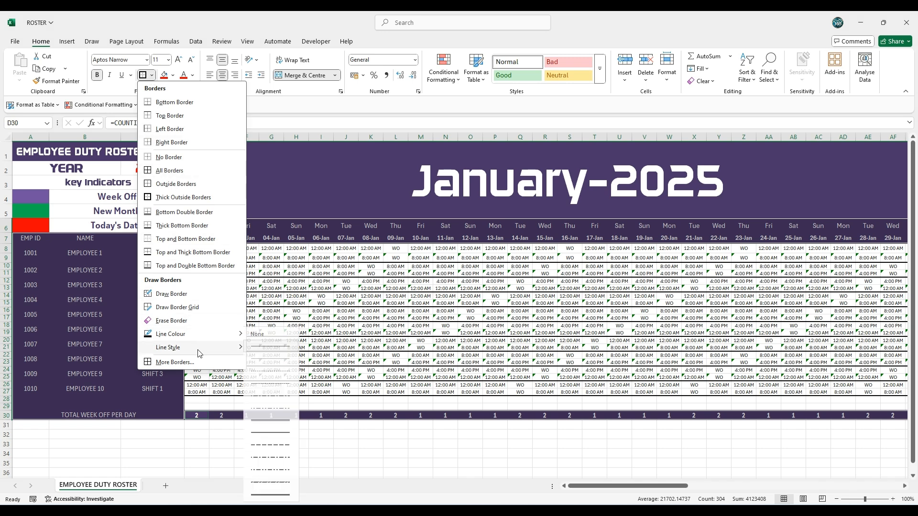
{"action": "left_click", "coordinate": [275, 425]}
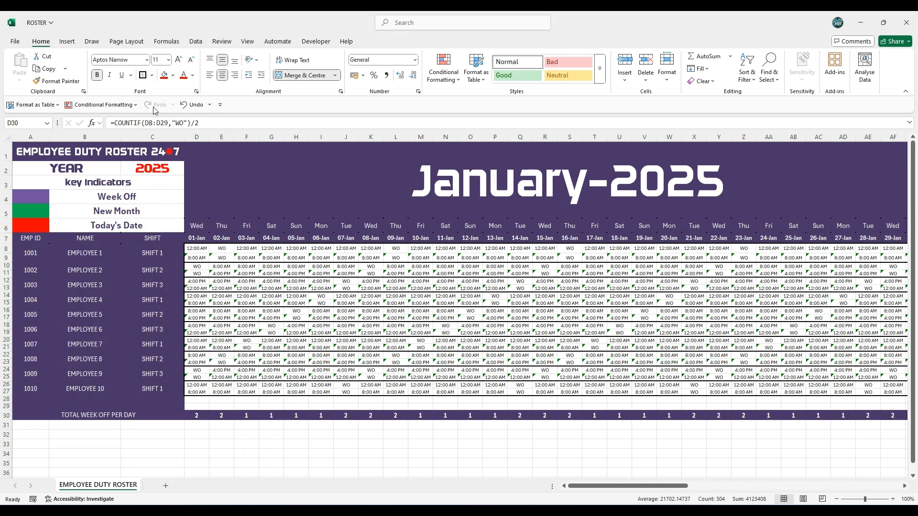
{"action": "left_click", "coordinate": [151, 75]}
{"action": "mouse_move", "coordinate": [230, 340]}
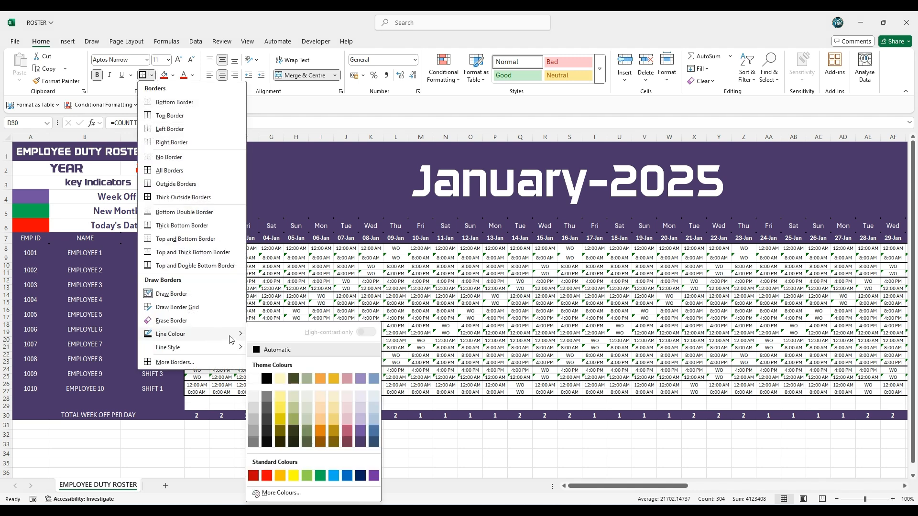
{"action": "left_click", "coordinate": [253, 378]}
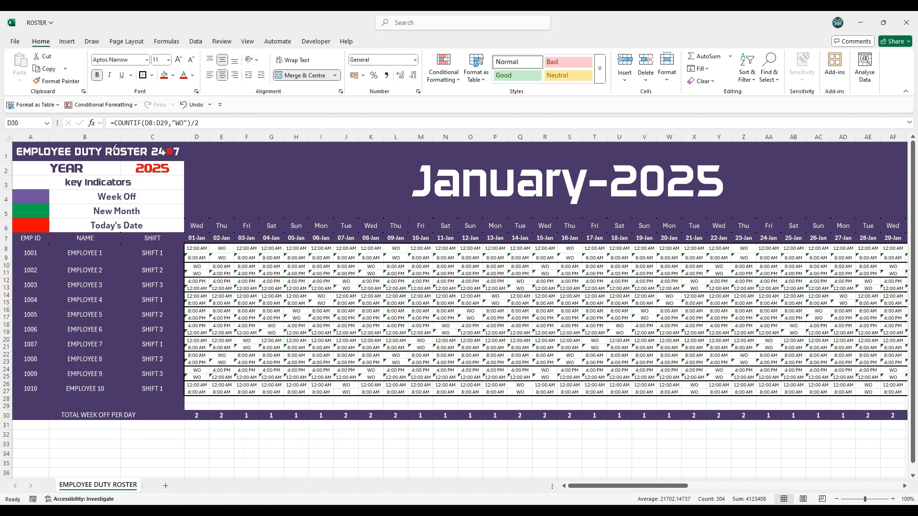
{"action": "left_click", "coordinate": [152, 75]}
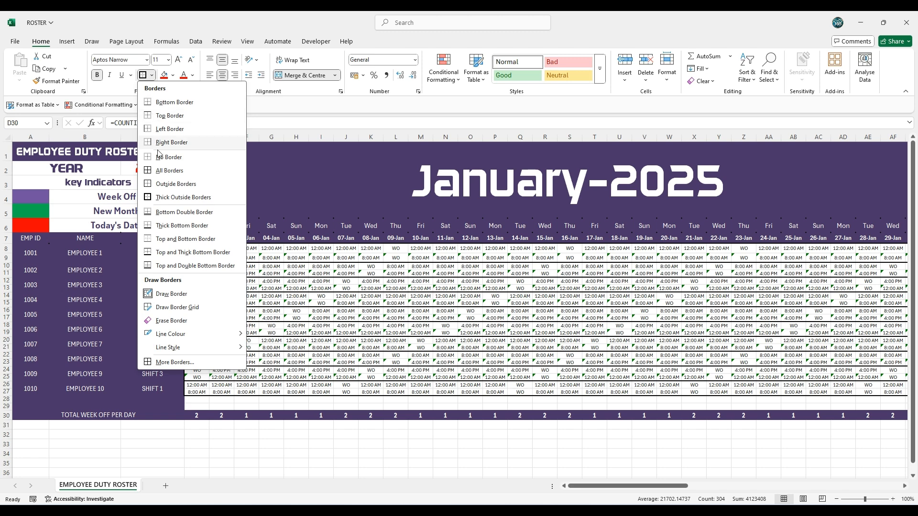
{"action": "left_click", "coordinate": [170, 171]}
{"action": "left_click", "coordinate": [152, 449]}
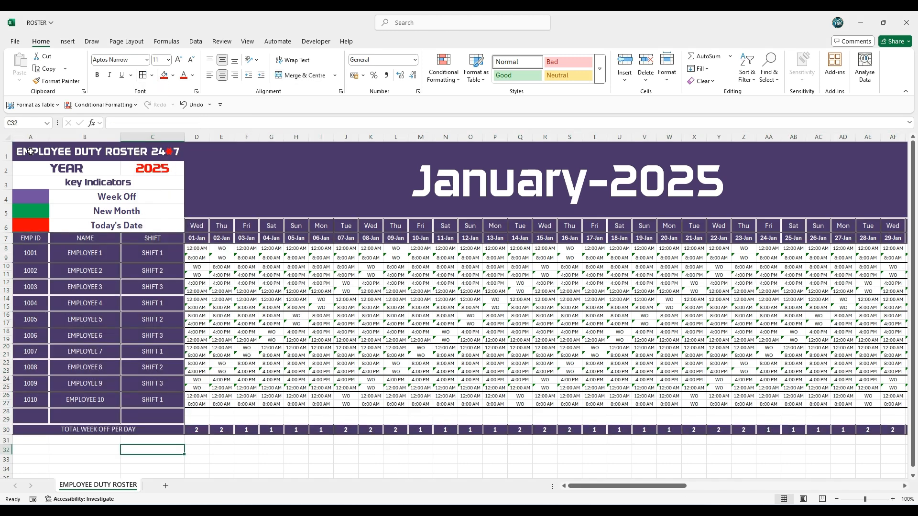
Step: Apply the same all-sides border to the merged title cell EMPLOYEE DUTY ROSTER 24*7 in A1
{"action": "left_click", "coordinate": [31, 151]}
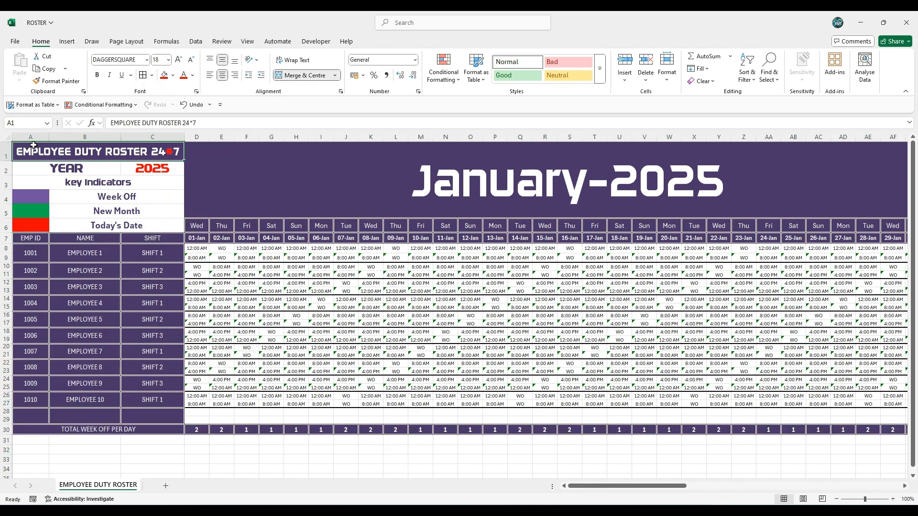
{"action": "left_click", "coordinate": [144, 76]}
{"action": "left_click", "coordinate": [152, 459]}
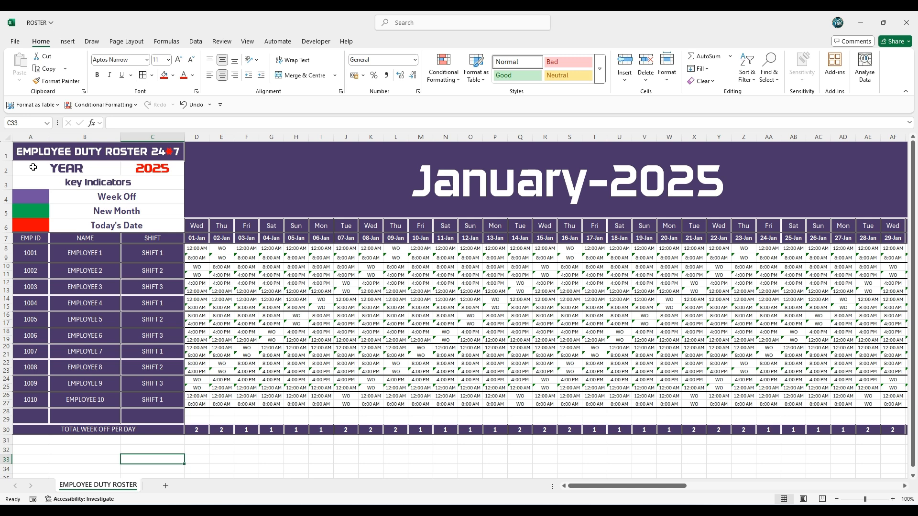
Step: Apply borders on all sides in Lavender, Accent 5, Darker 50% to the year and key indicator cells A2:C6, and save the workbook
{"action": "left_click_drag", "start_coordinate": [33, 167], "coordinate": [127, 221]}
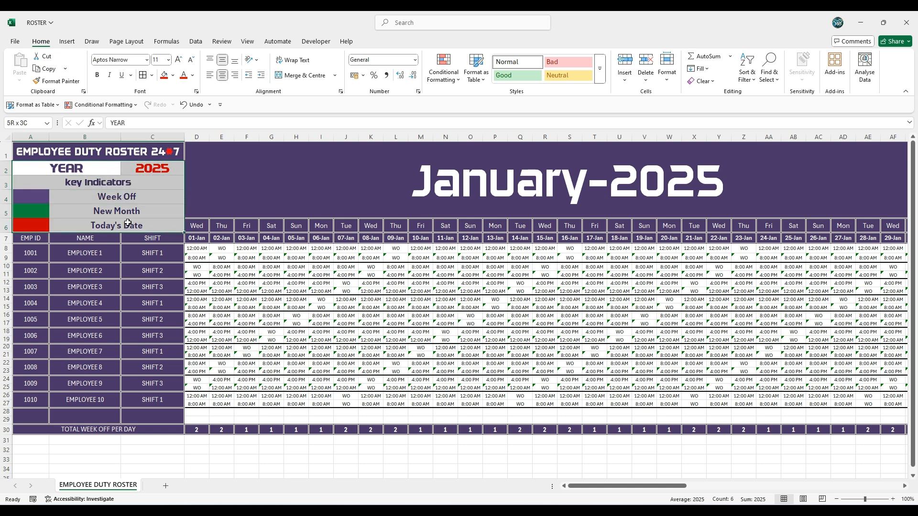
{"action": "left_click", "coordinate": [152, 76]}
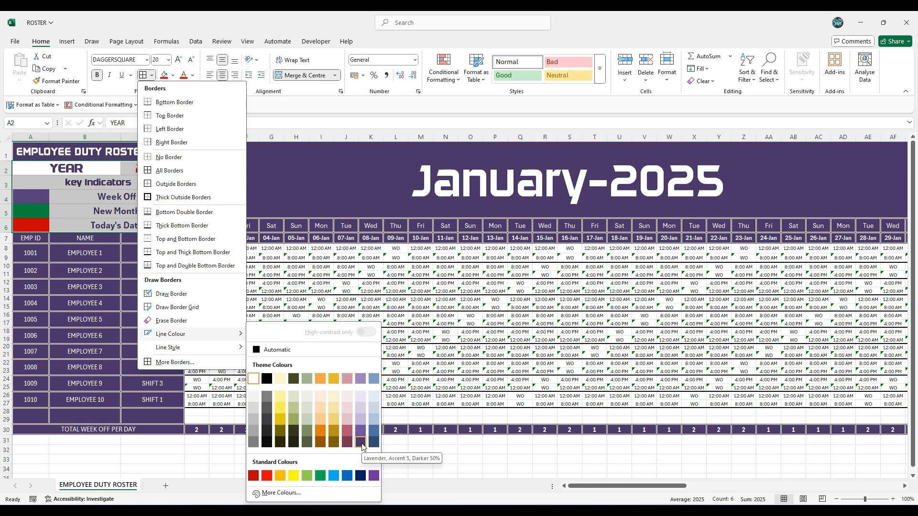
{"action": "left_click", "coordinate": [360, 442]}
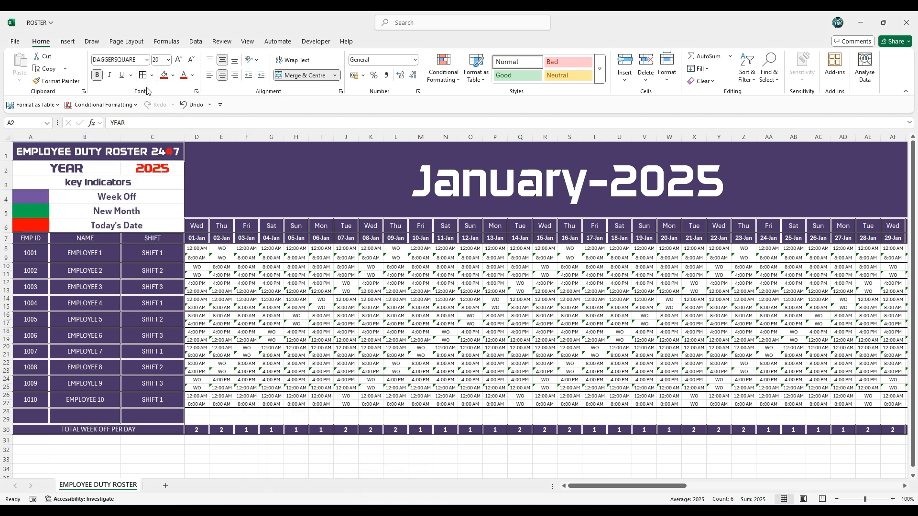
{"action": "key", "text": "Escape"}
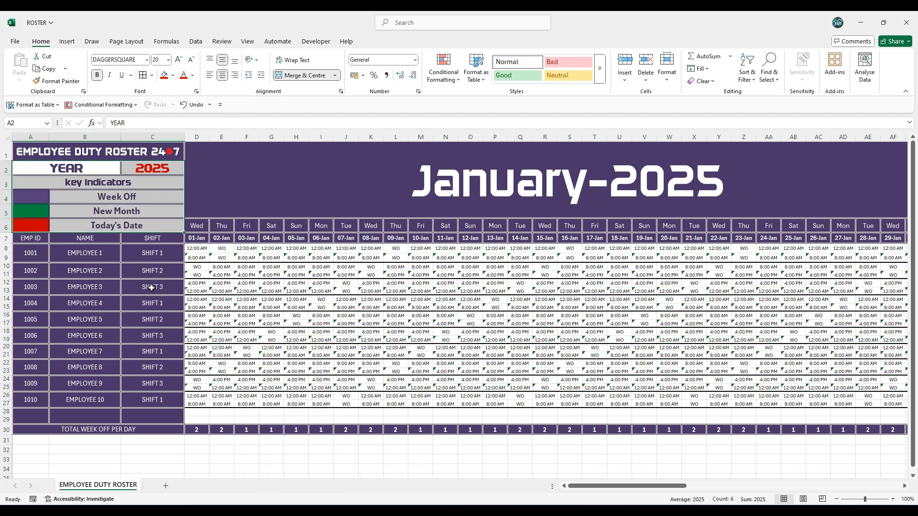
{"action": "left_click", "coordinate": [227, 448]}
{"action": "key", "text": "ctrl+s"}
Step: Start a formula-based conditional formatting rule for the date row D7:CO7 using =DAY(D7)=1
{"action": "left_click", "coordinate": [198, 239]}
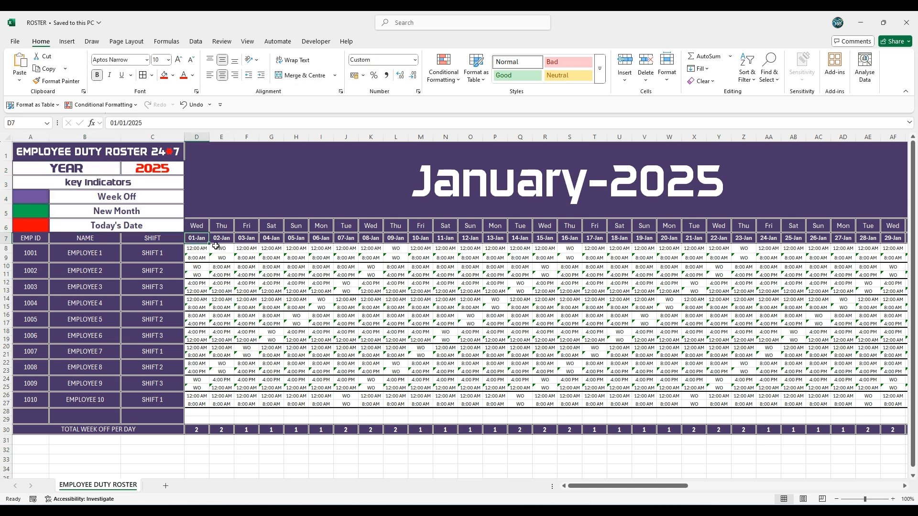
{"action": "key", "text": "ctrl+shift+Right"}
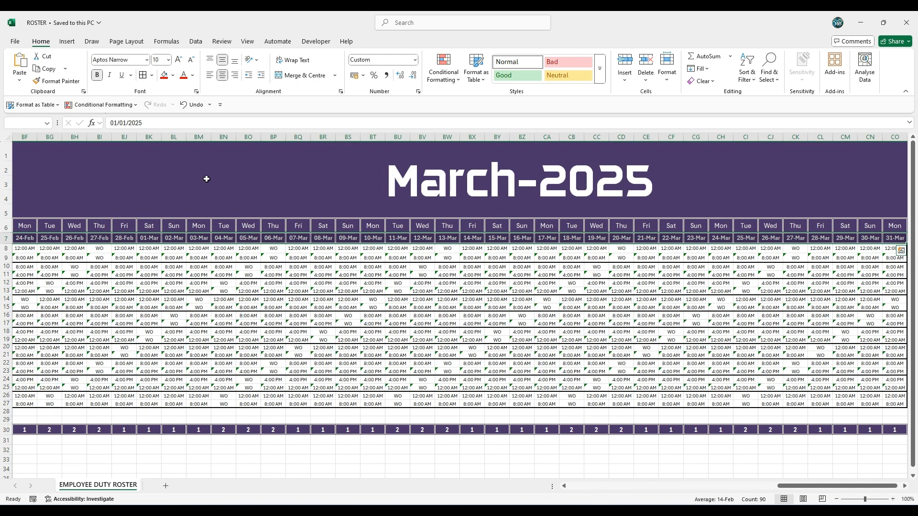
{"action": "left_click", "coordinate": [433, 81]}
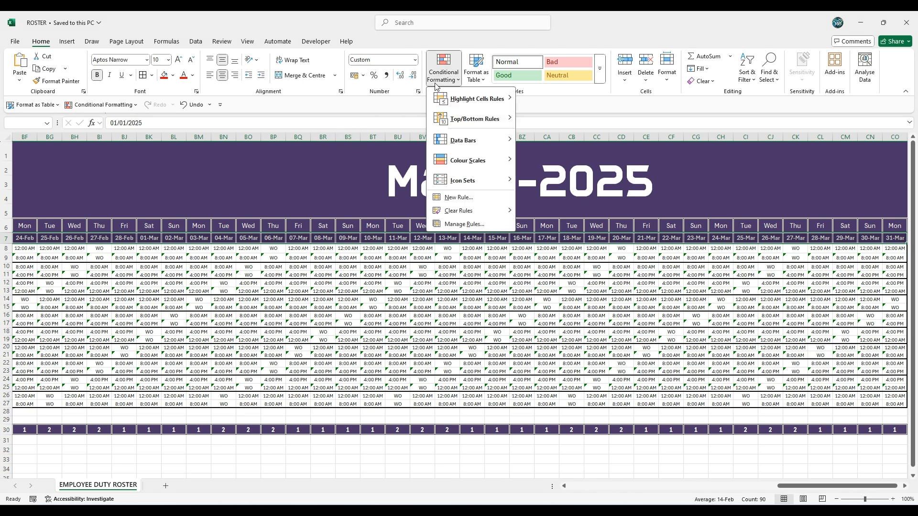
{"action": "left_click", "coordinate": [460, 198]}
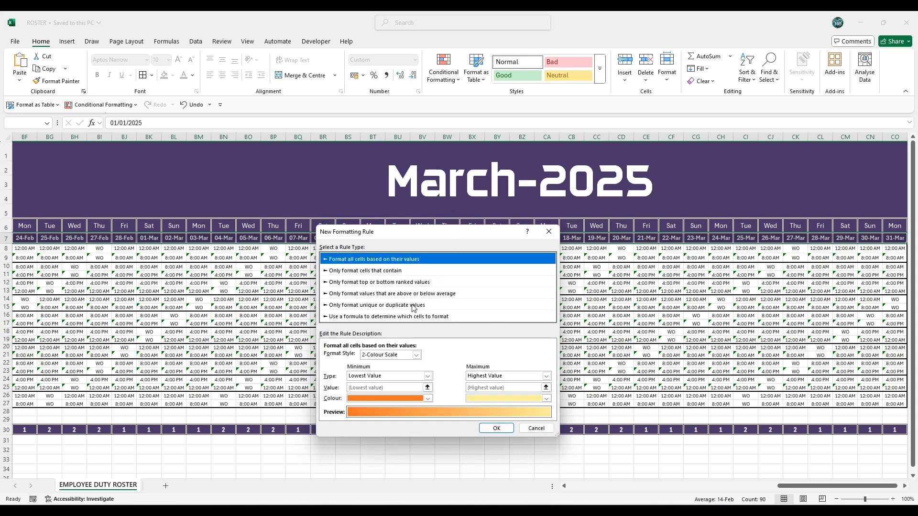
{"action": "left_click", "coordinate": [384, 318]}
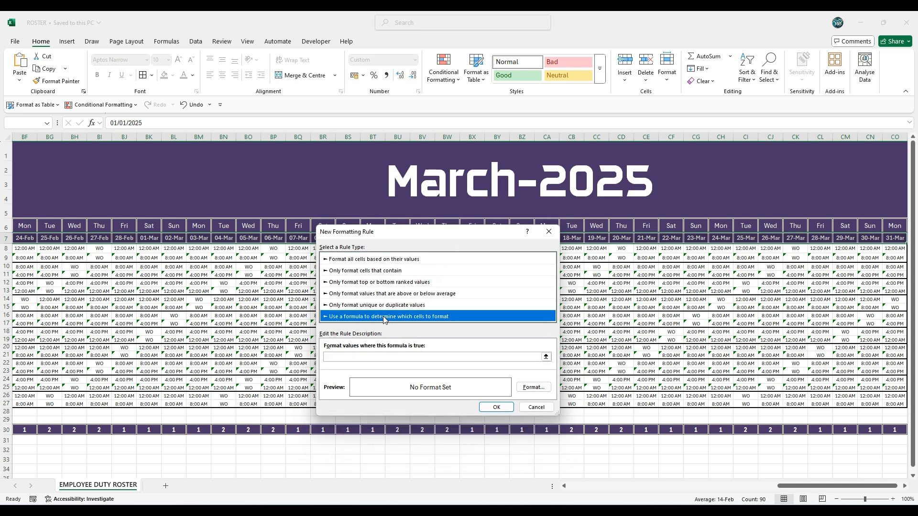
{"action": "left_click", "coordinate": [359, 356]}
{"action": "type", "text": "=DAY(D7)=1"}
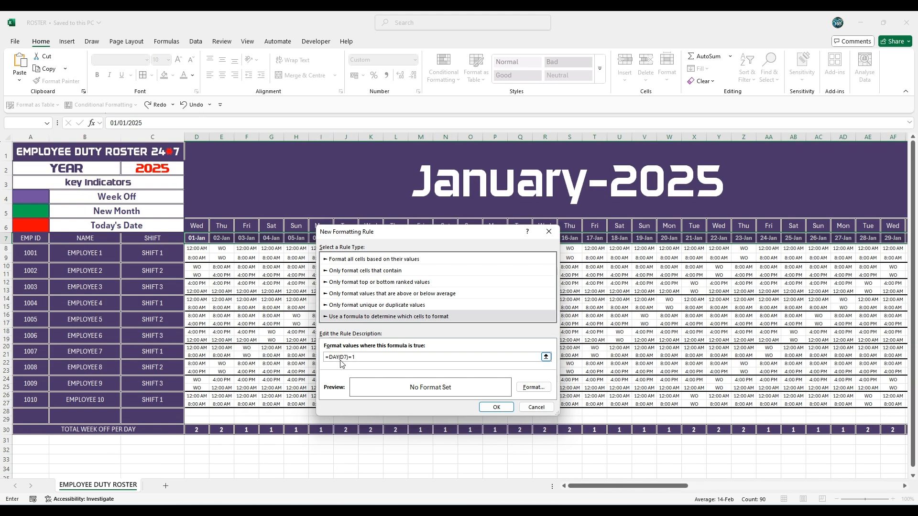
Step: Give the first-of-month rule a white font and green fill, apply it, and check the month starts along the date row
{"action": "left_click", "coordinate": [530, 388]}
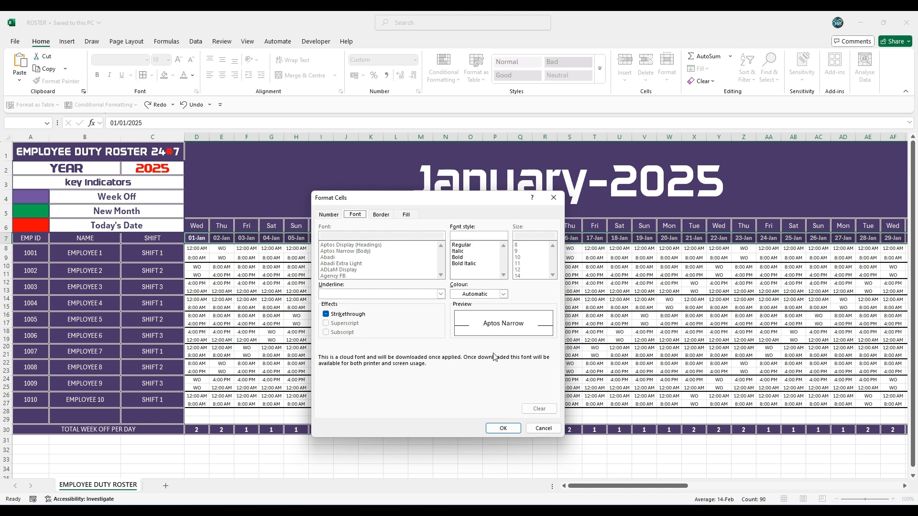
{"action": "left_click", "coordinate": [503, 294]}
{"action": "left_click", "coordinate": [459, 337]}
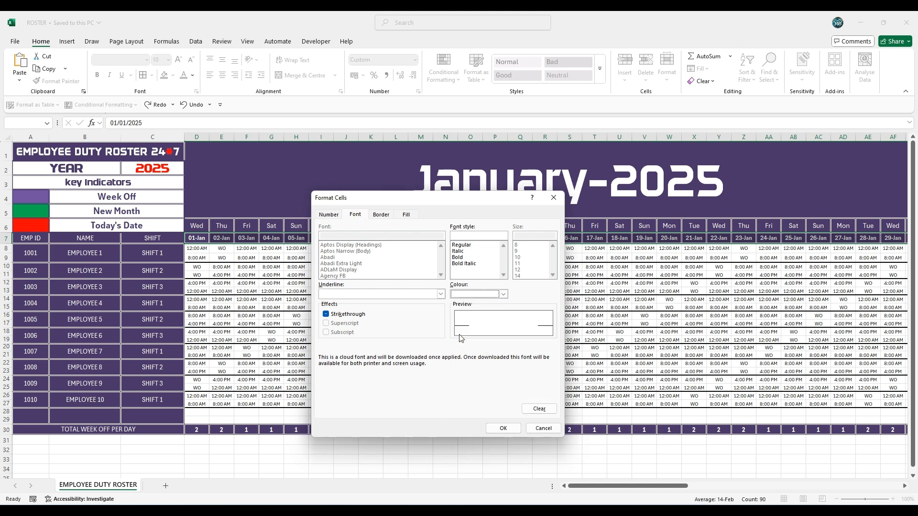
{"action": "left_click", "coordinate": [406, 215]}
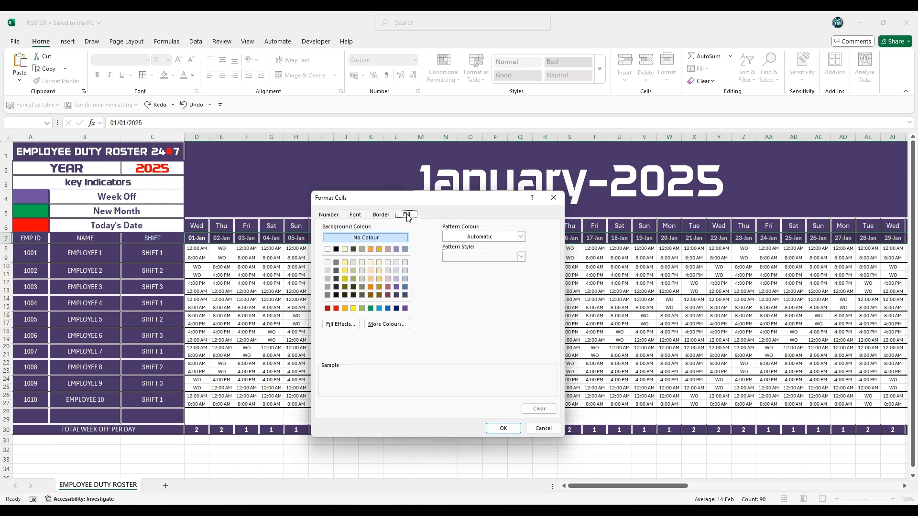
{"action": "left_click", "coordinate": [371, 309]}
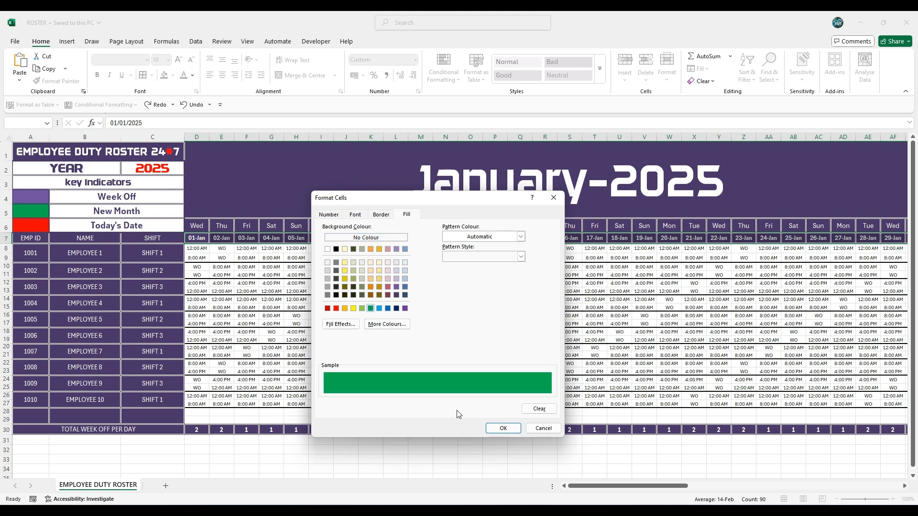
{"action": "left_click", "coordinate": [501, 429]}
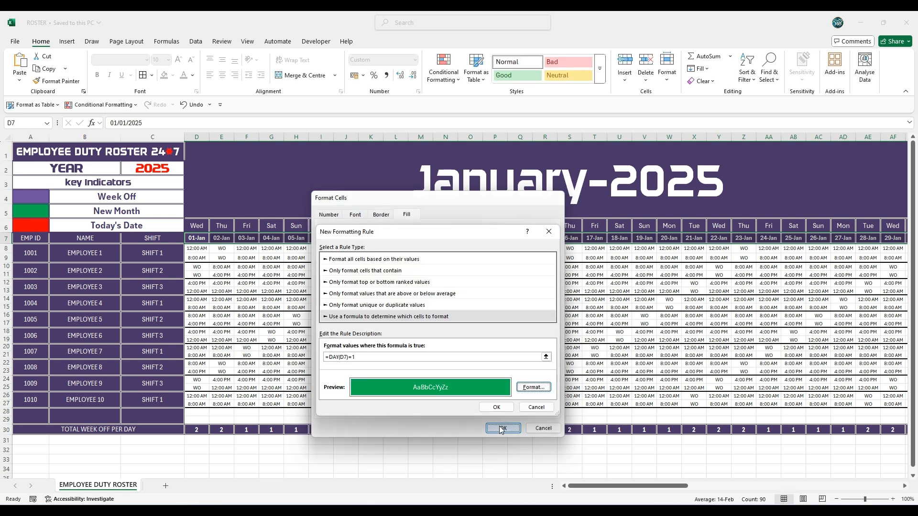
{"action": "left_click", "coordinate": [501, 407]}
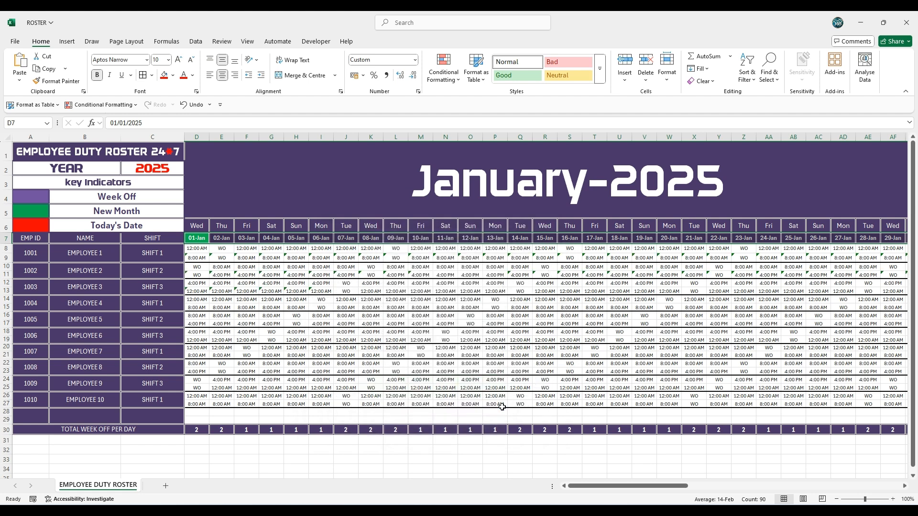
{"action": "left_click", "coordinate": [246, 448]}
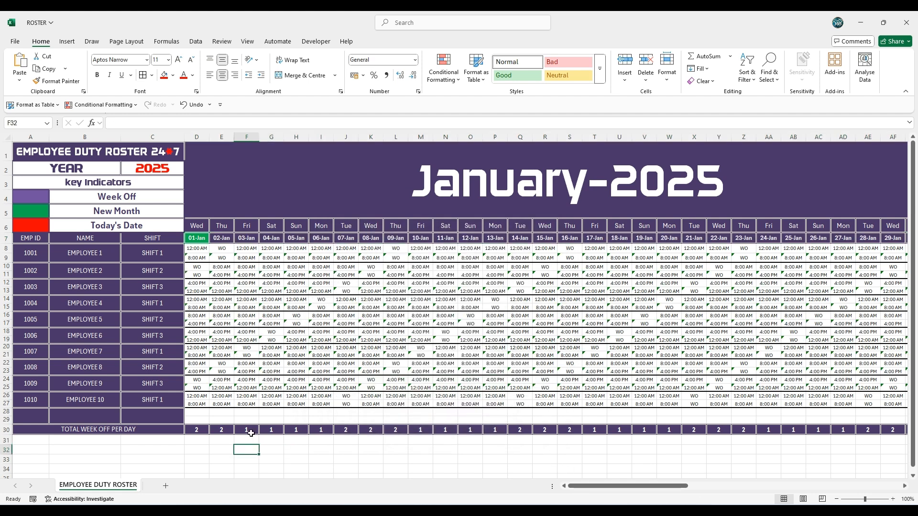
{"action": "left_click", "coordinate": [194, 239]}
{"action": "left_click_drag", "start_coordinate": [578, 484], "coordinate": [777, 497]}
{"action": "left_click", "coordinate": [414, 236]}
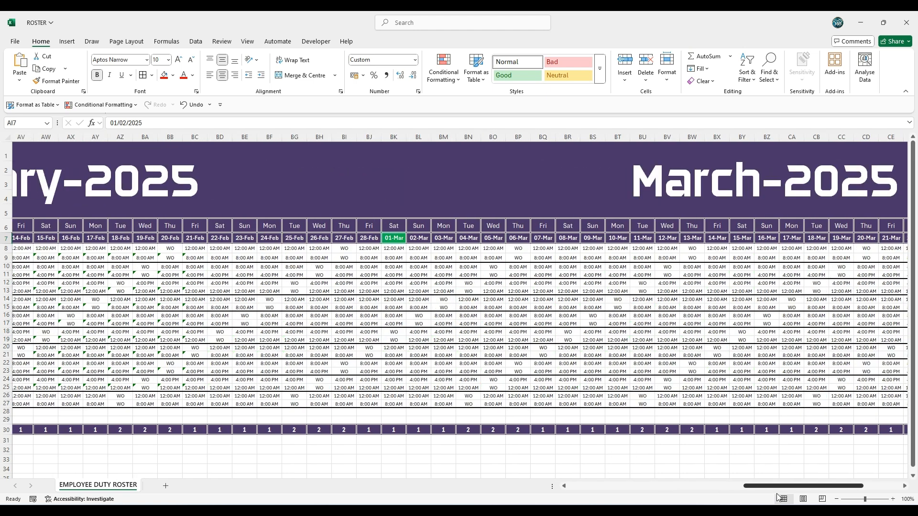
{"action": "left_click", "coordinate": [387, 238]}
{"action": "key", "text": "ctrl+z"}
Step: Start a formula-based conditional formatting rule for the weekday and date headers D6:CO7 using =D$7=TODAY()
{"action": "left_click_drag", "start_coordinate": [196, 226], "coordinate": [199, 233]}
{"action": "key", "text": "ctrl+shift+Right"}
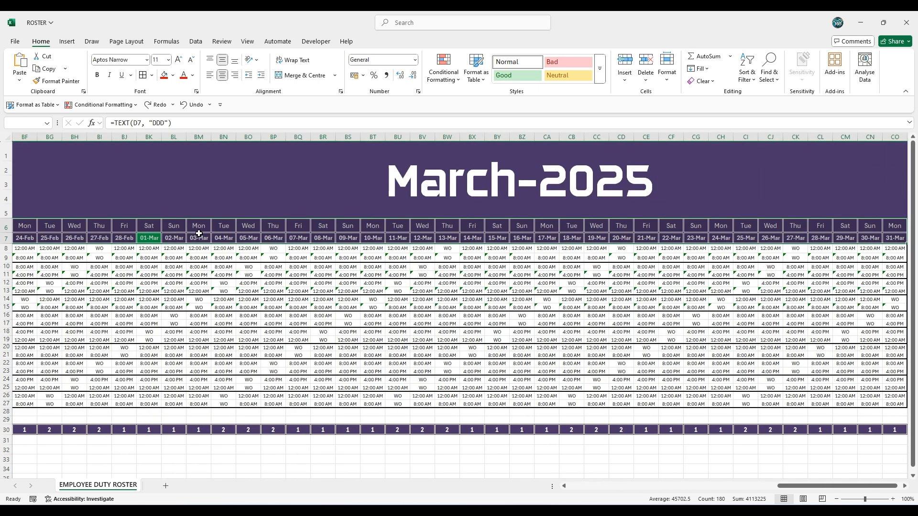
{"action": "left_click", "coordinate": [438, 82]}
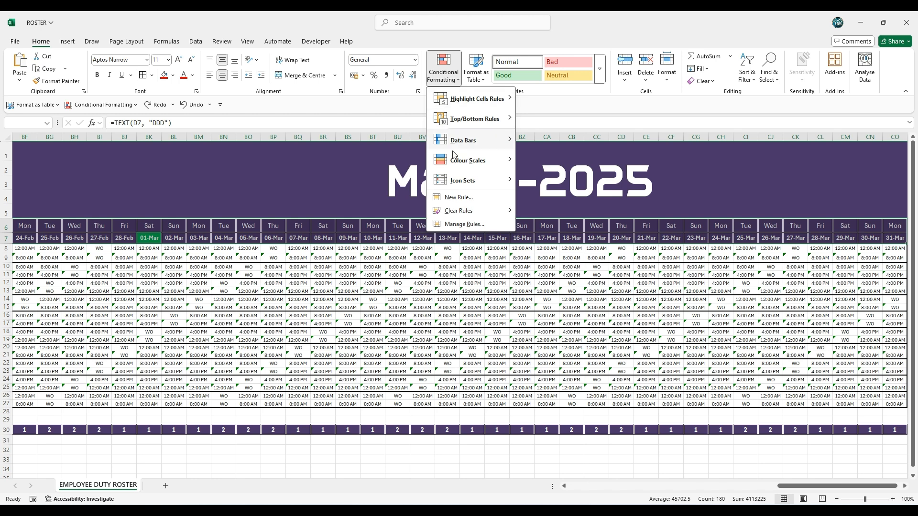
{"action": "left_click", "coordinate": [455, 197]}
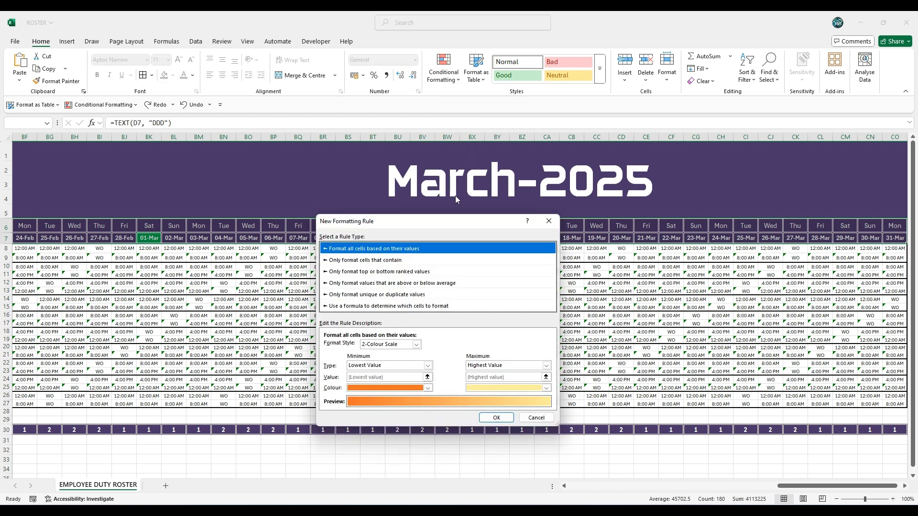
{"action": "left_click", "coordinate": [363, 307]}
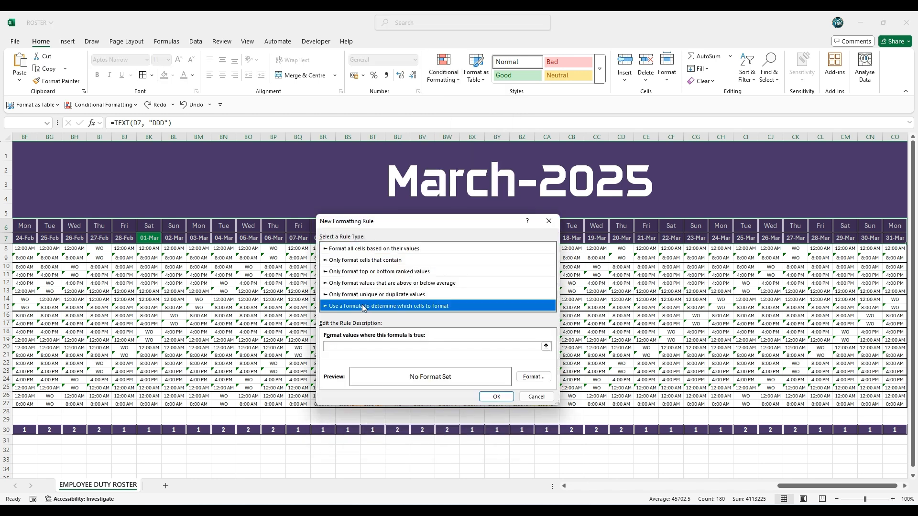
{"action": "left_click", "coordinate": [347, 346]}
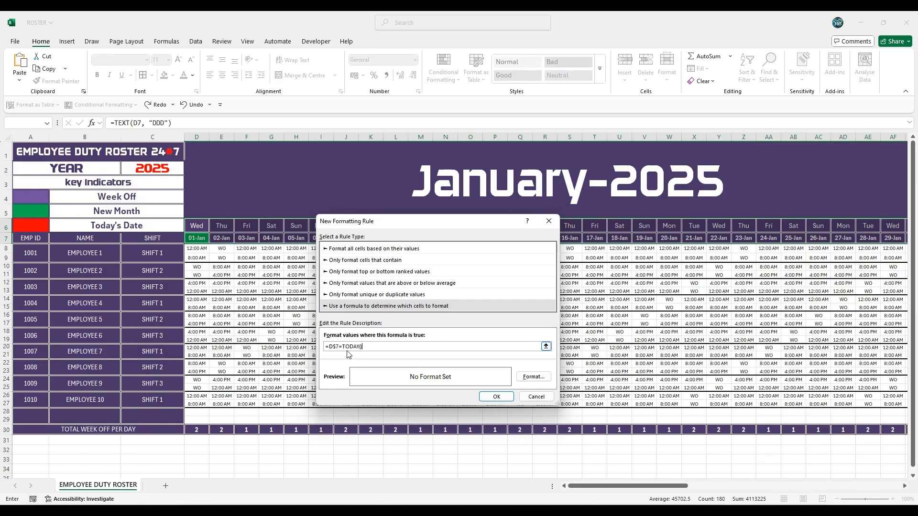
Step: Give the today's-date rule a red fill and white font, apply it, and check the highlighted date in the header rows
{"action": "left_click", "coordinate": [532, 377]}
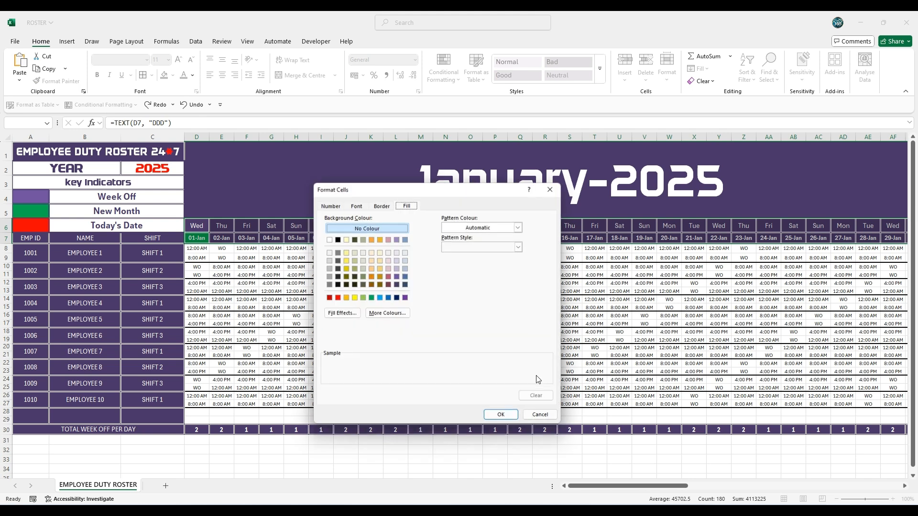
{"action": "left_click", "coordinate": [336, 298]}
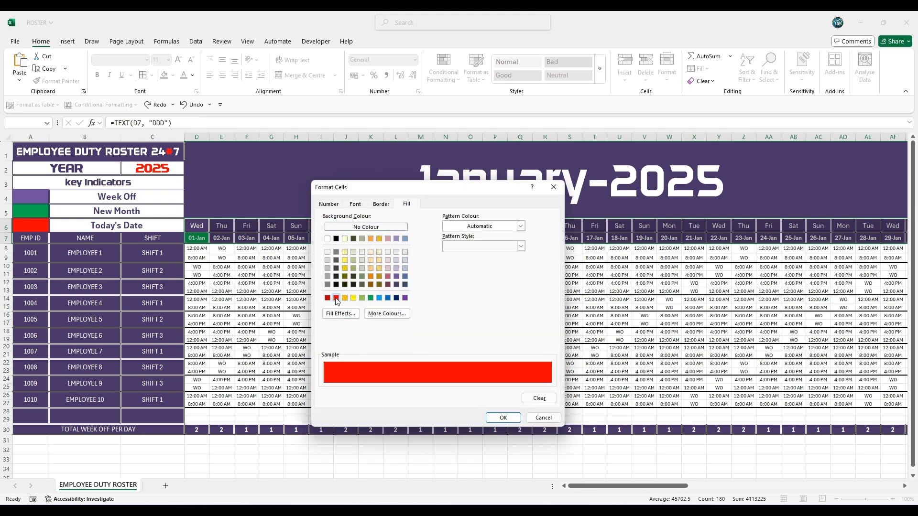
{"action": "left_click", "coordinate": [363, 206]}
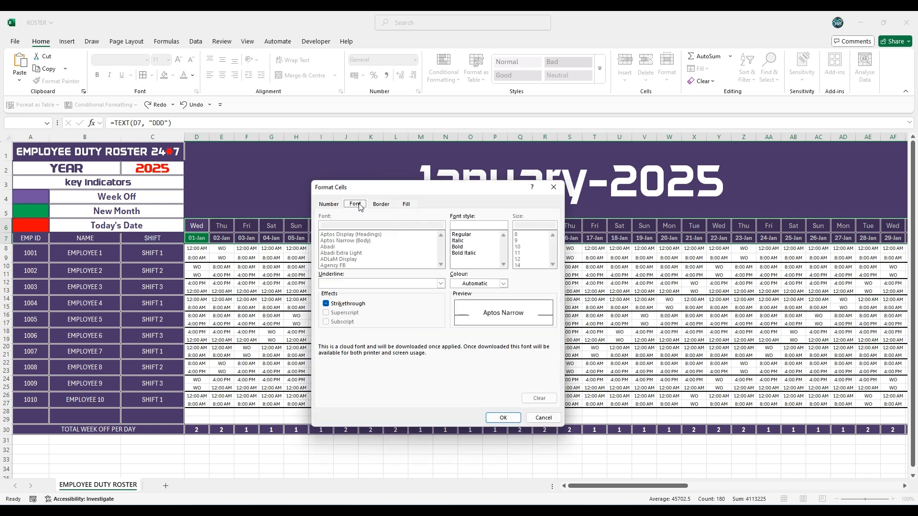
{"action": "left_click", "coordinate": [504, 284]}
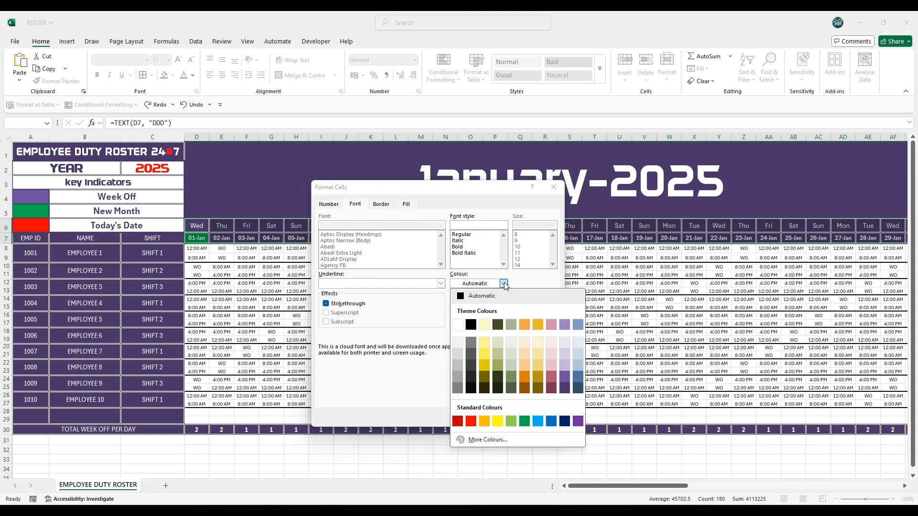
{"action": "left_click", "coordinate": [460, 324]}
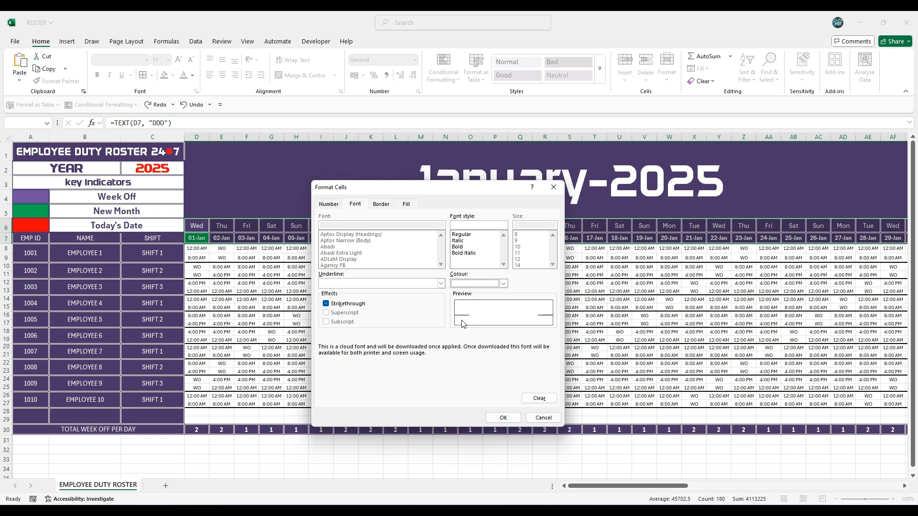
{"action": "left_click", "coordinate": [503, 417]}
{"action": "left_click", "coordinate": [505, 396]}
{"action": "left_click_drag", "start_coordinate": [634, 486], "coordinate": [748, 494]}
{"action": "left_click", "coordinate": [603, 469]}
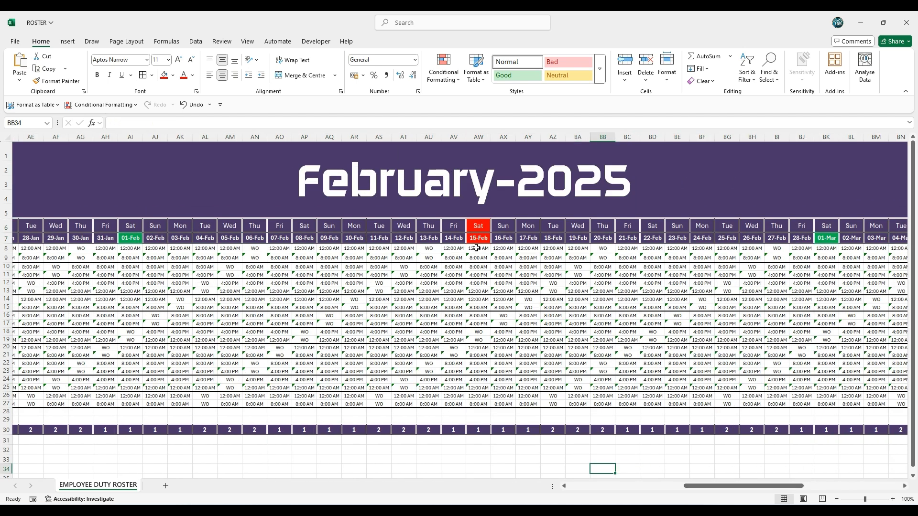
Step: Start a Text That Contains conditional formatting rule for "WO" on the shift cells D8:CO29
{"action": "key", "text": "ctrl+Home"}
{"action": "left_click_drag", "start_coordinate": [197, 248], "coordinate": [210, 410]}
{"action": "key", "text": "ctrl+shift+Right"}
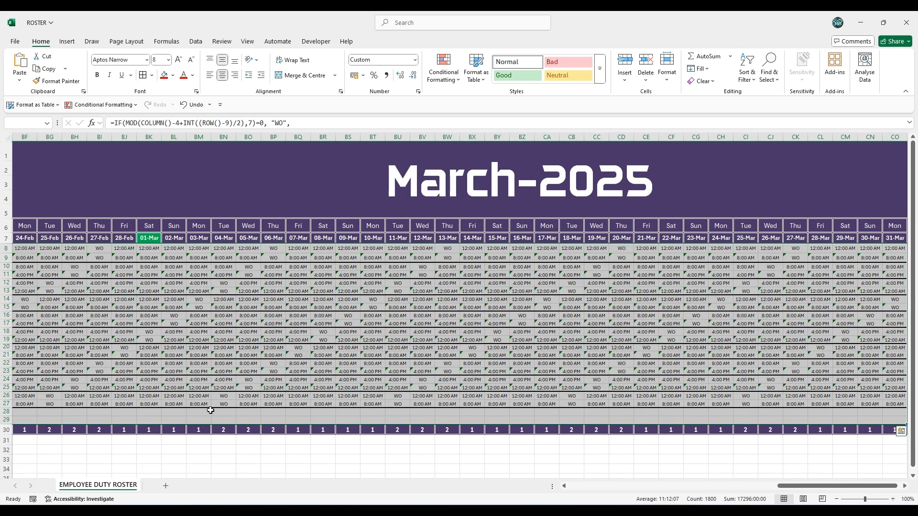
{"action": "left_click", "coordinate": [443, 81]}
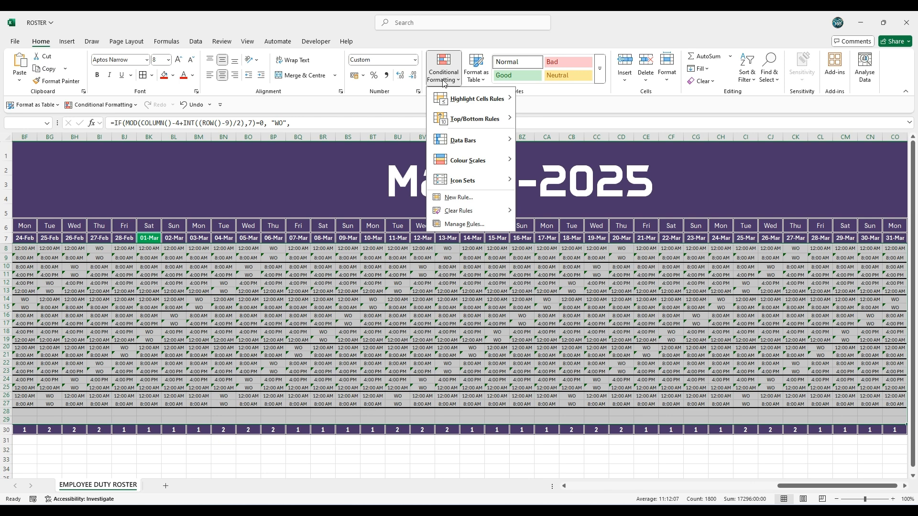
{"action": "mouse_move", "coordinate": [483, 99]}
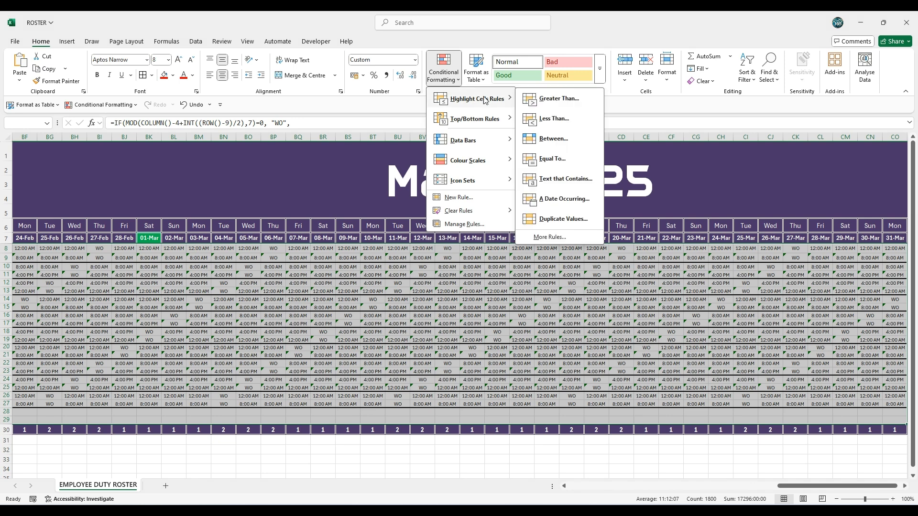
{"action": "left_click", "coordinate": [561, 183]}
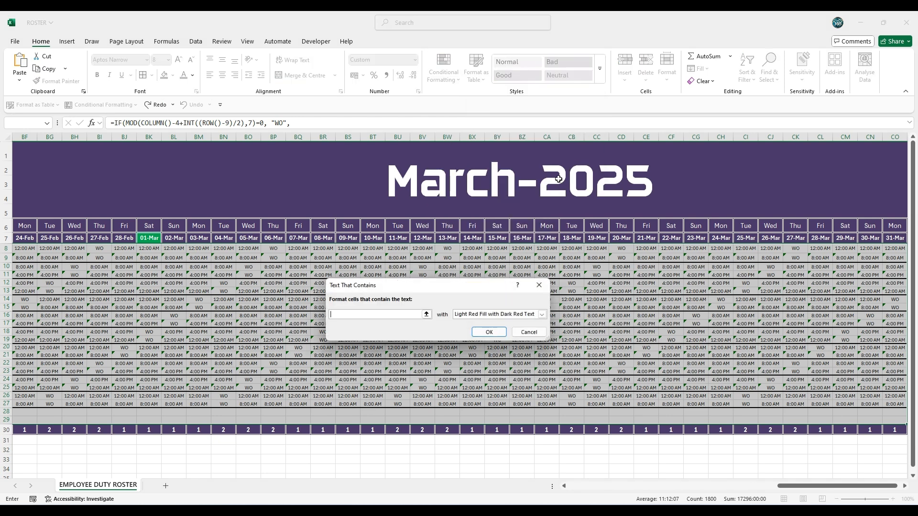
{"action": "left_click", "coordinate": [366, 314]}
{"action": "type", "text": "WO"}
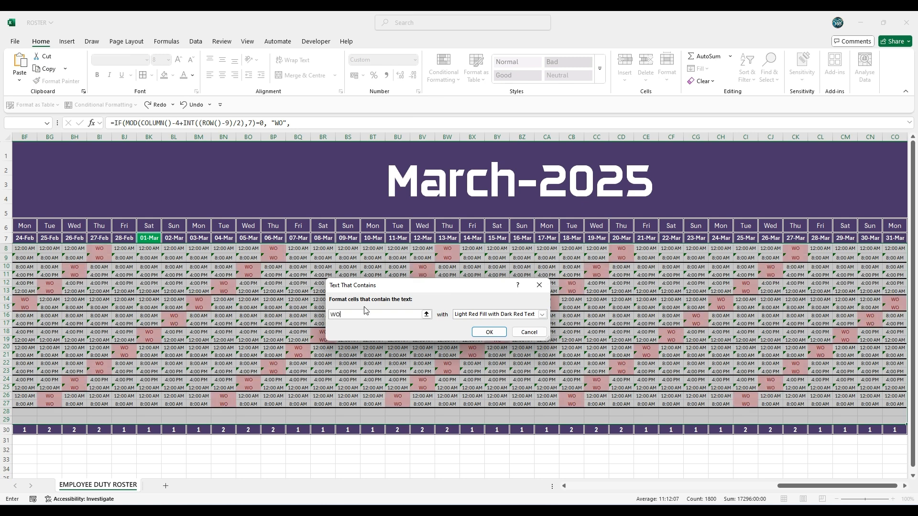
Step: Give the WO rule a custom format with white font and purple fill, apply it, and check the week offs across the roster
{"action": "left_click", "coordinate": [542, 314]}
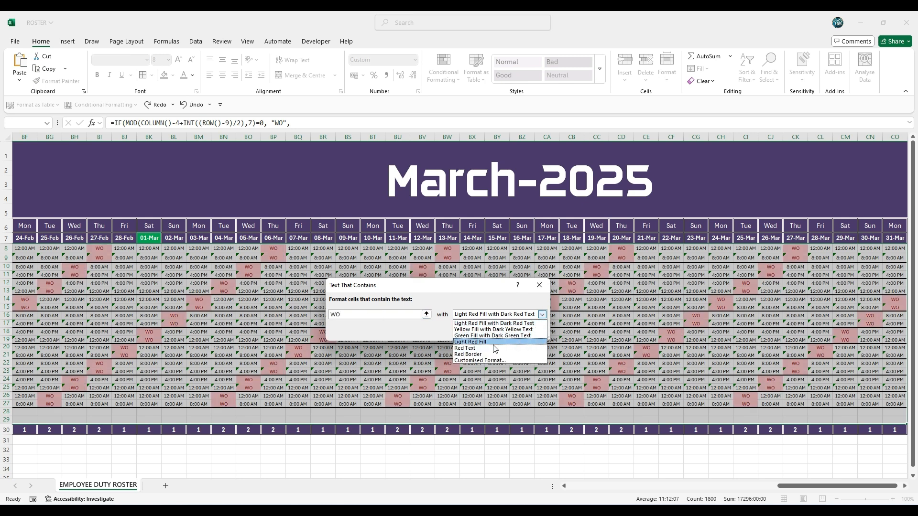
{"action": "left_click", "coordinate": [472, 364]}
{"action": "left_click", "coordinate": [504, 273]}
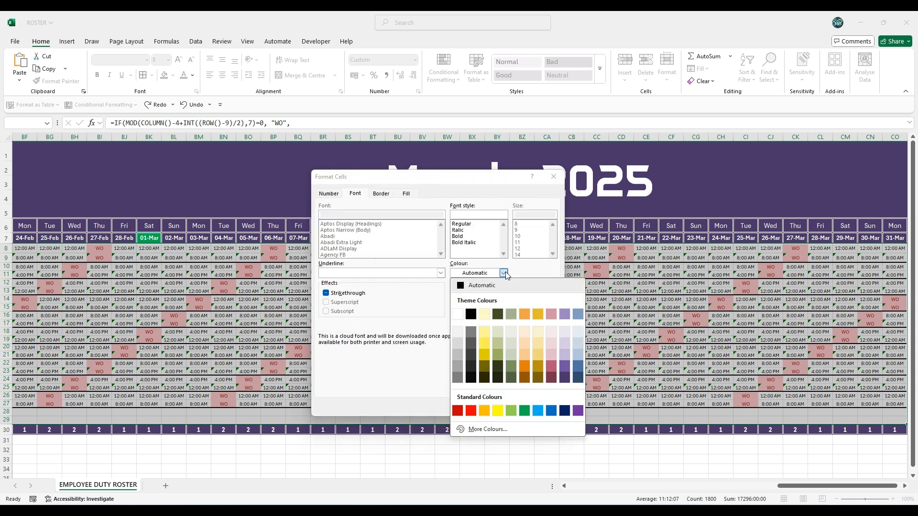
{"action": "left_click", "coordinate": [458, 315]}
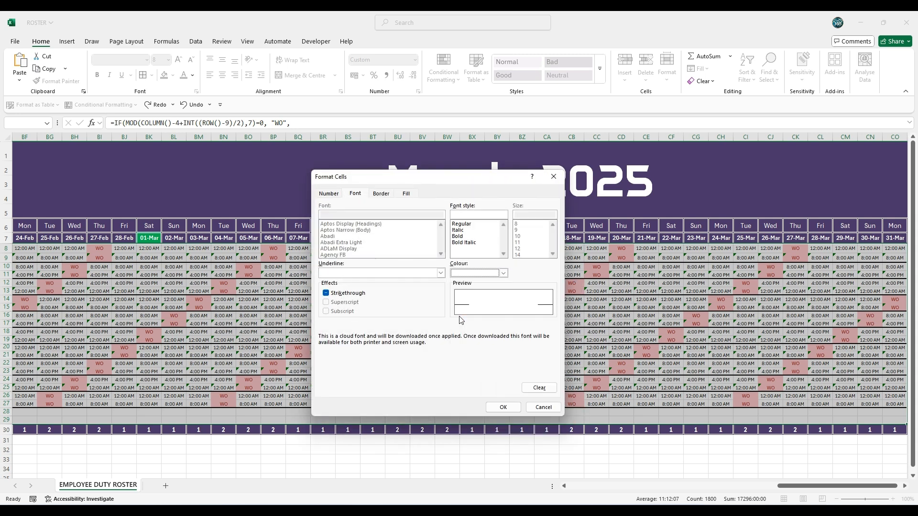
{"action": "left_click", "coordinate": [406, 193]}
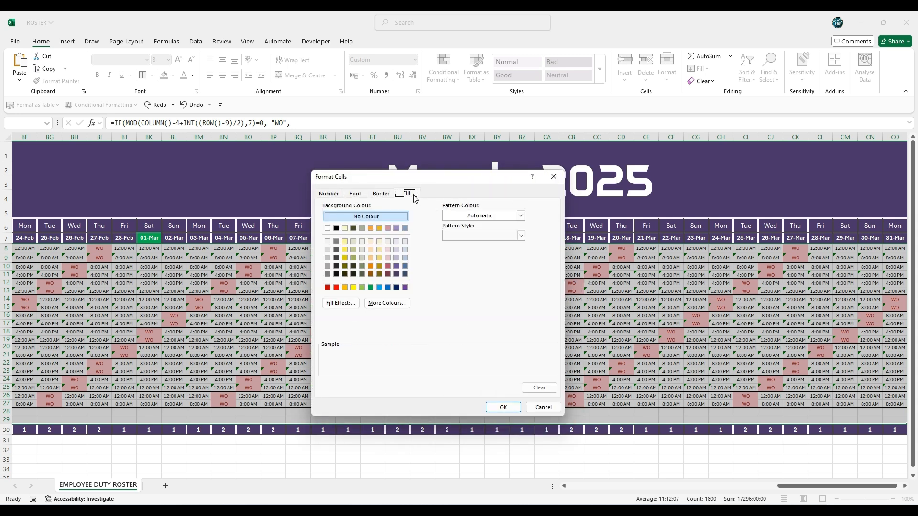
{"action": "left_click", "coordinate": [398, 266]}
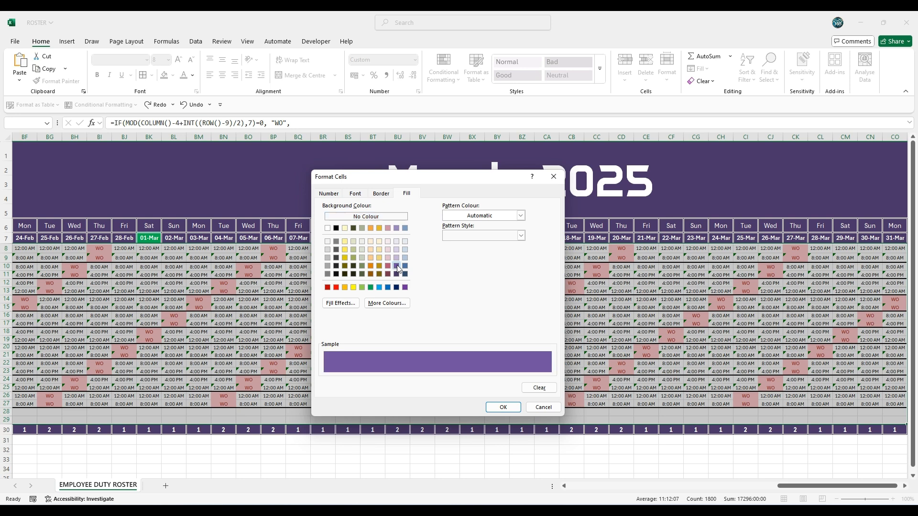
{"action": "left_click", "coordinate": [503, 408]}
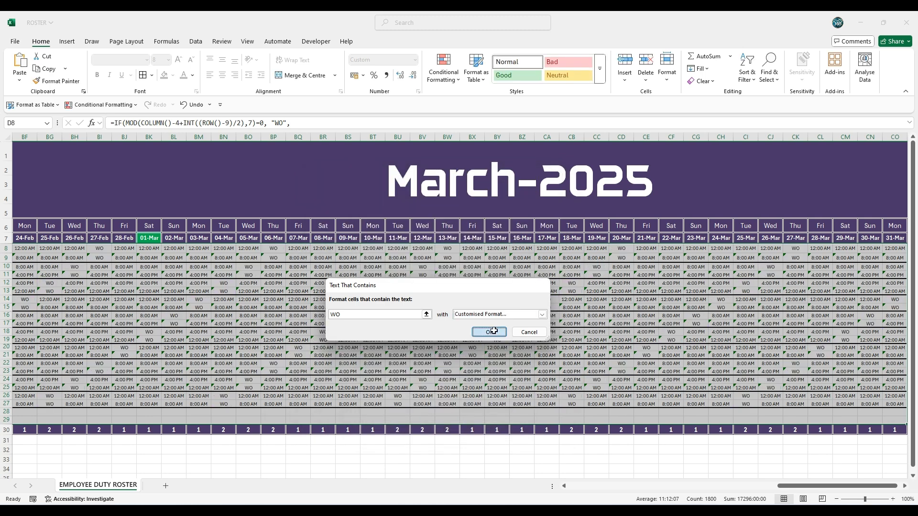
{"action": "left_click", "coordinate": [494, 331]}
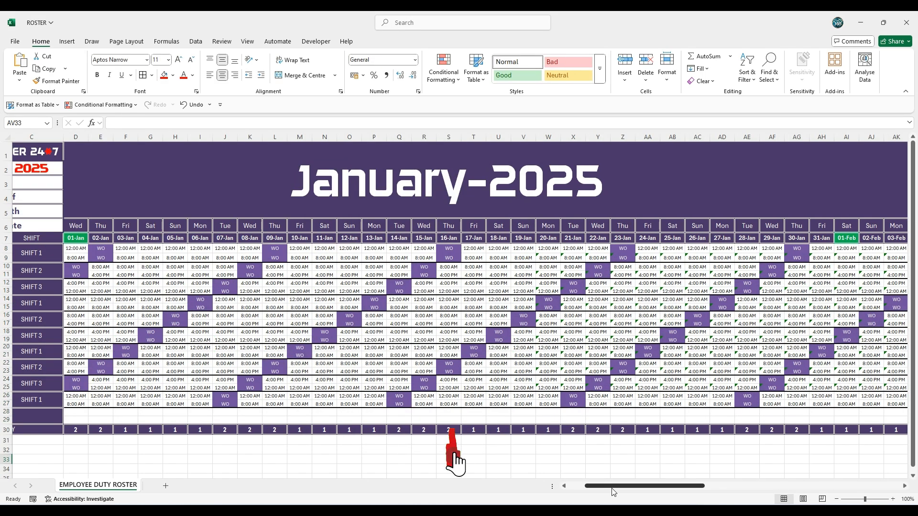
{"action": "left_click_drag", "start_coordinate": [612, 489], "coordinate": [728, 494]}
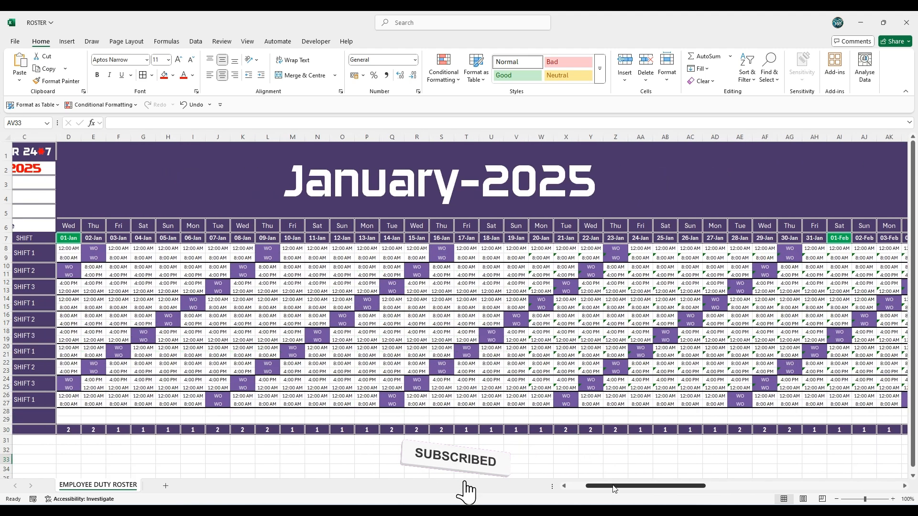
{"action": "scroll", "coordinate": [279, 224], "scroll_direction": "left", "scroll_amount": 3}
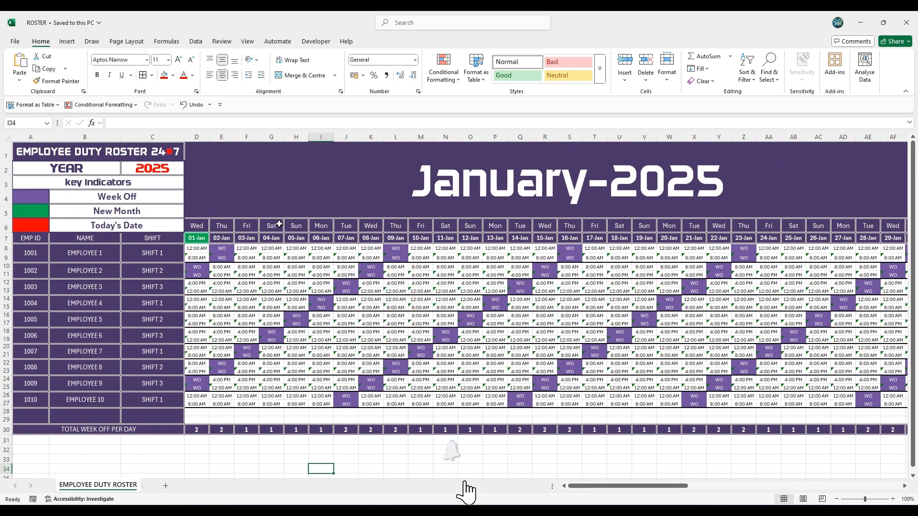
Step: Add red thick outside borders around the January block D1:AH30, check them, and select the February block
{"action": "left_click_drag", "start_coordinate": [211, 168], "coordinate": [541, 428]}
{"action": "scroll", "coordinate": [541, 428], "scroll_direction": "right", "scroll_amount": 2}
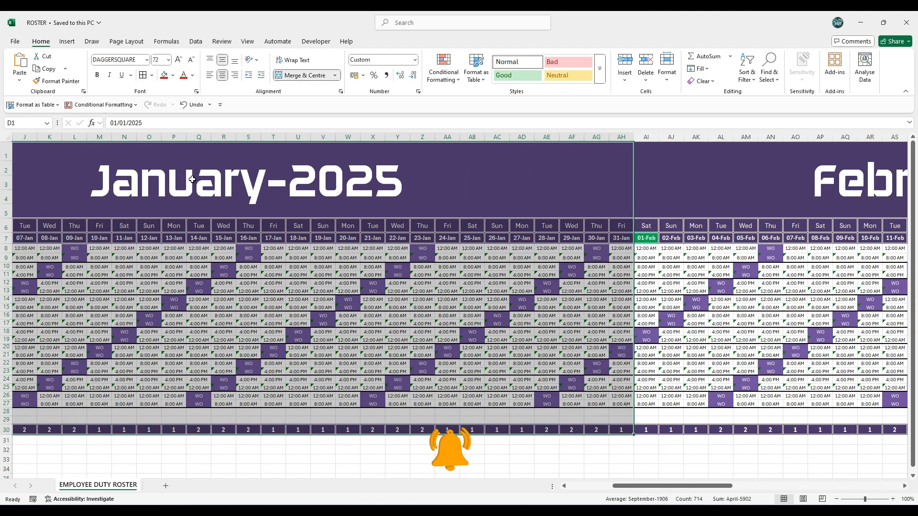
{"action": "left_click", "coordinate": [151, 75]}
{"action": "mouse_move", "coordinate": [191, 333]}
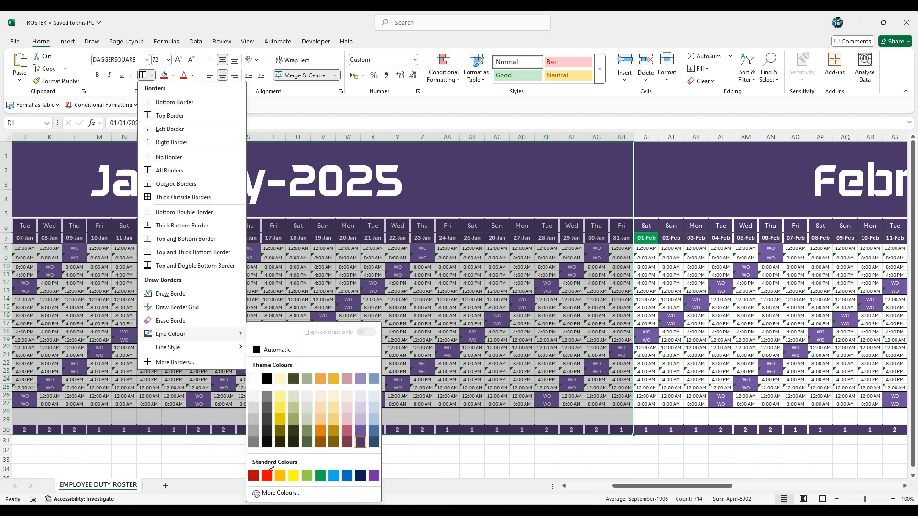
{"action": "left_click", "coordinate": [267, 476]}
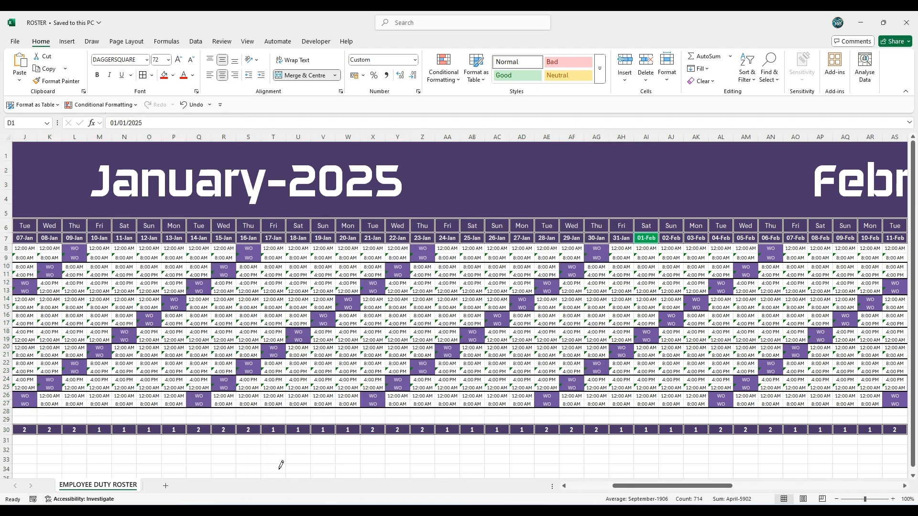
{"action": "left_click", "coordinate": [151, 75]}
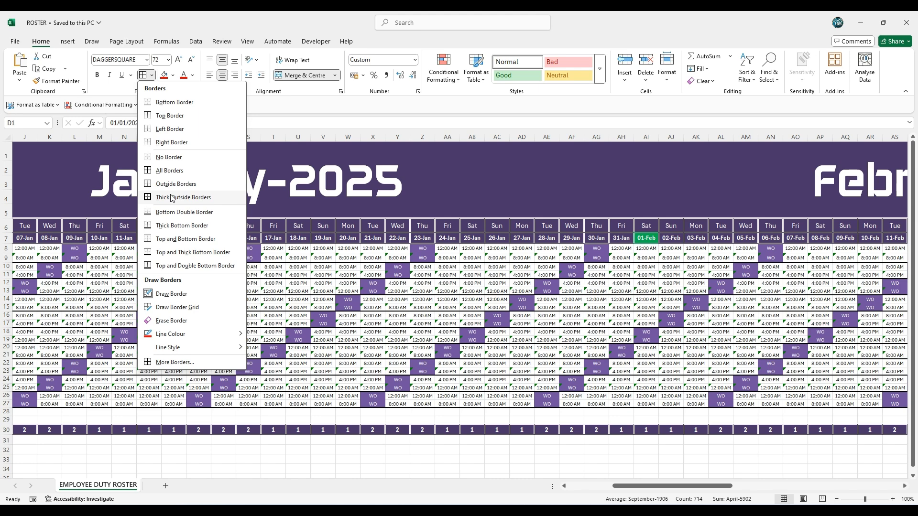
{"action": "left_click", "coordinate": [170, 195]}
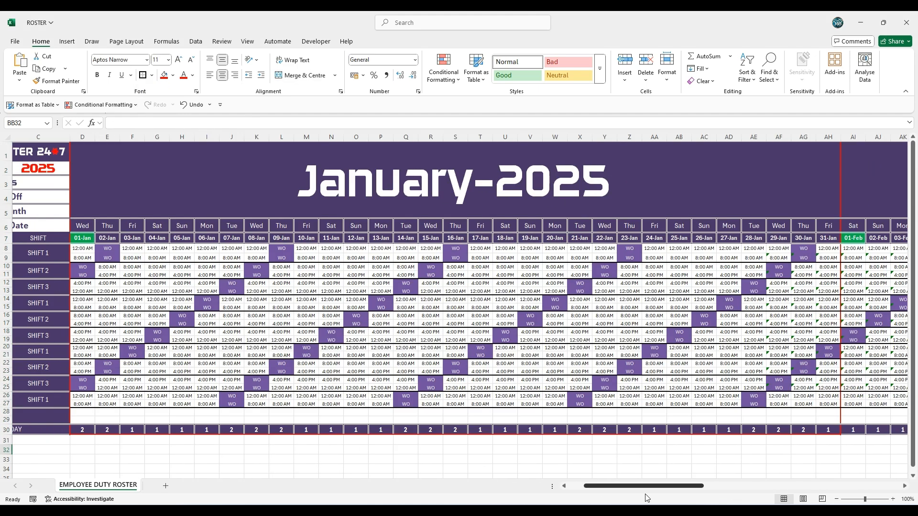
{"action": "left_click_drag", "start_coordinate": [644, 496], "coordinate": [703, 501]}
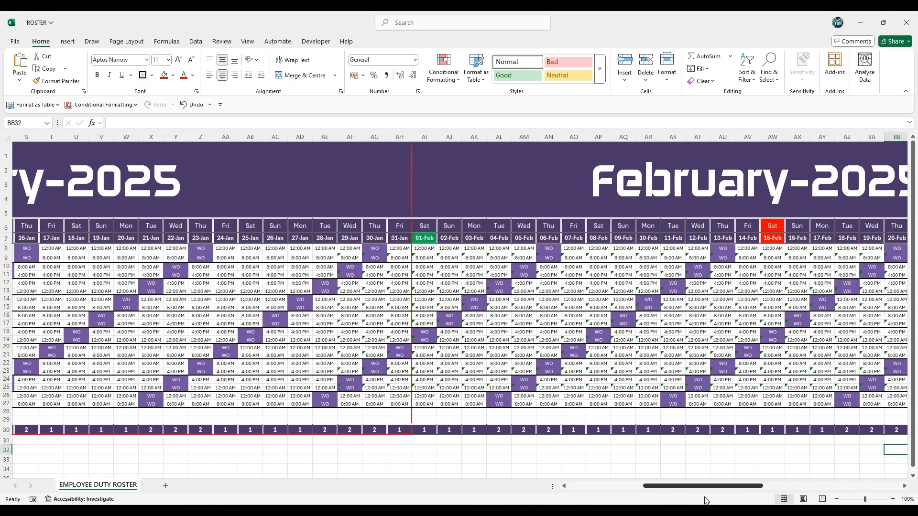
{"action": "left_click_drag", "start_coordinate": [457, 178], "coordinate": [543, 424]}
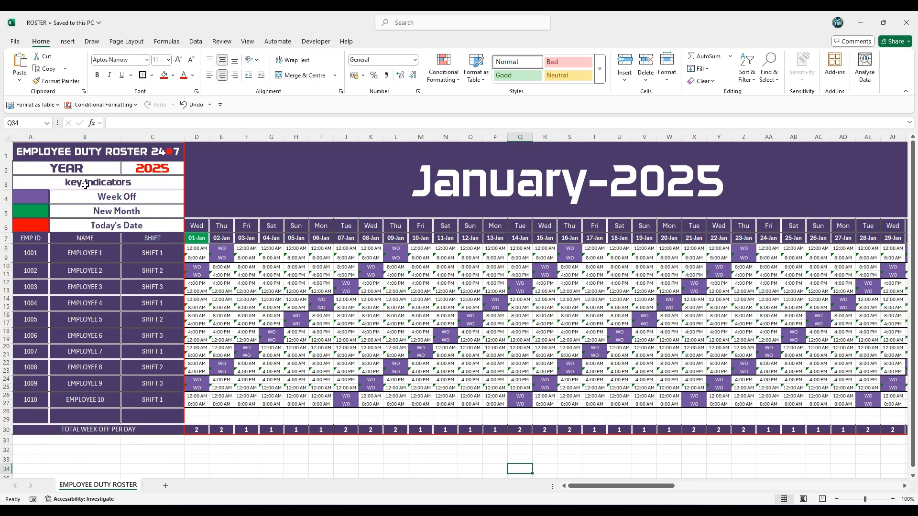
Step: Fill the key Indicators heading with yellow and make the TOTAL WEEK OFF PER DAY label bold
{"action": "left_click", "coordinate": [84, 182]}
{"action": "left_click", "coordinate": [173, 75]}
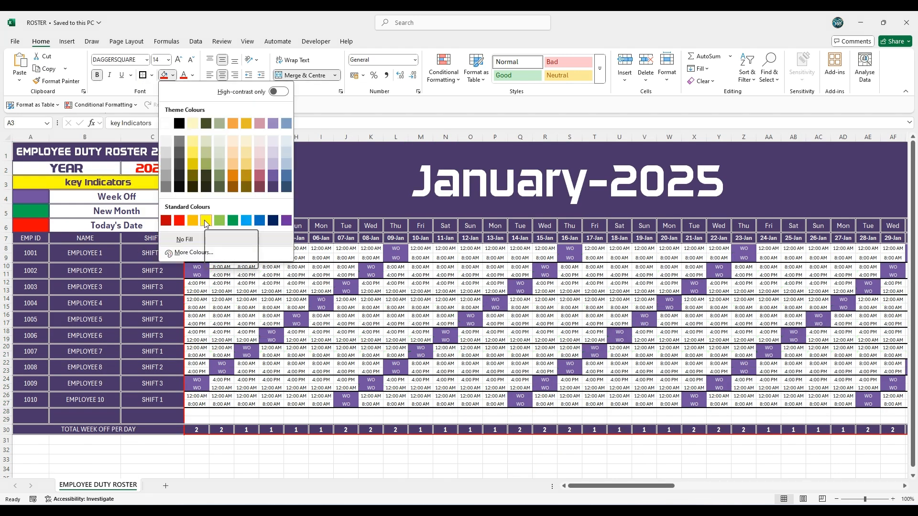
{"action": "left_click", "coordinate": [206, 223]}
{"action": "left_click", "coordinate": [155, 431]}
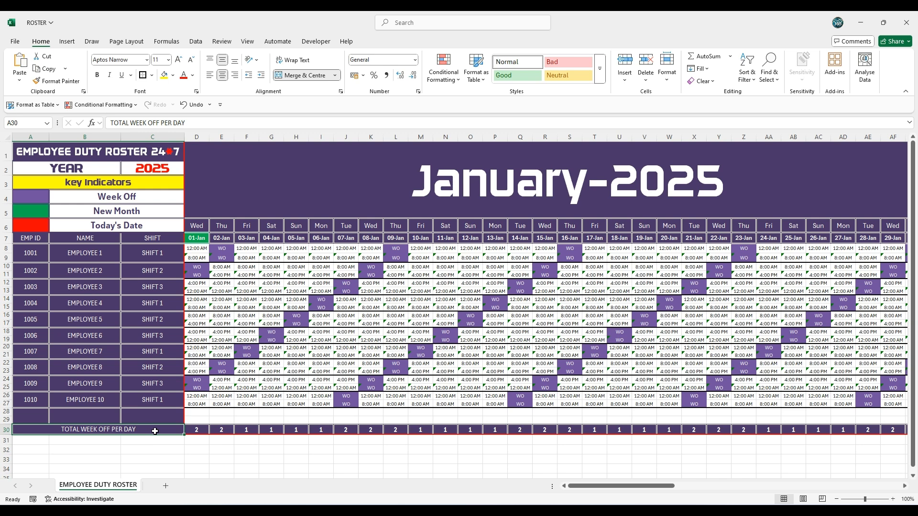
{"action": "left_click", "coordinate": [97, 75]}
{"action": "left_click", "coordinate": [218, 474]}
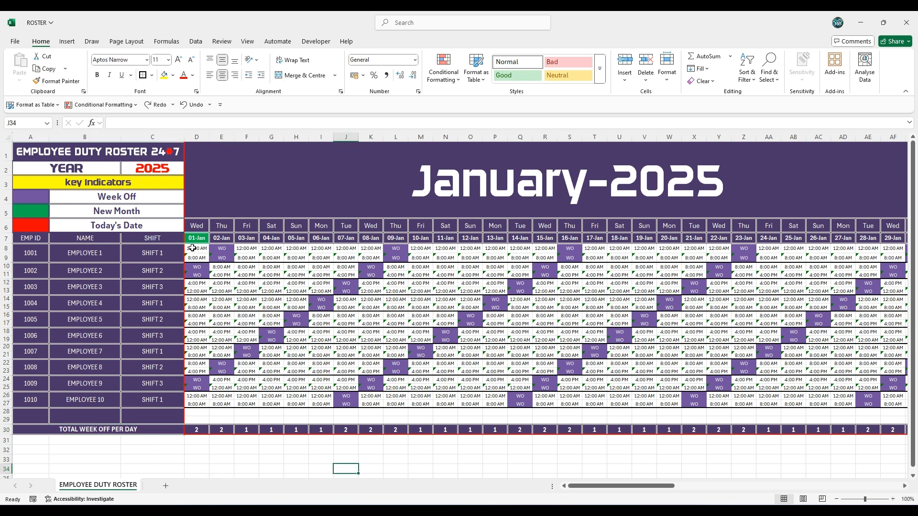
Step: Freeze the panes at cell D8 and check that the headers and employee columns stay in place while scrolling
{"action": "left_click", "coordinate": [192, 248]}
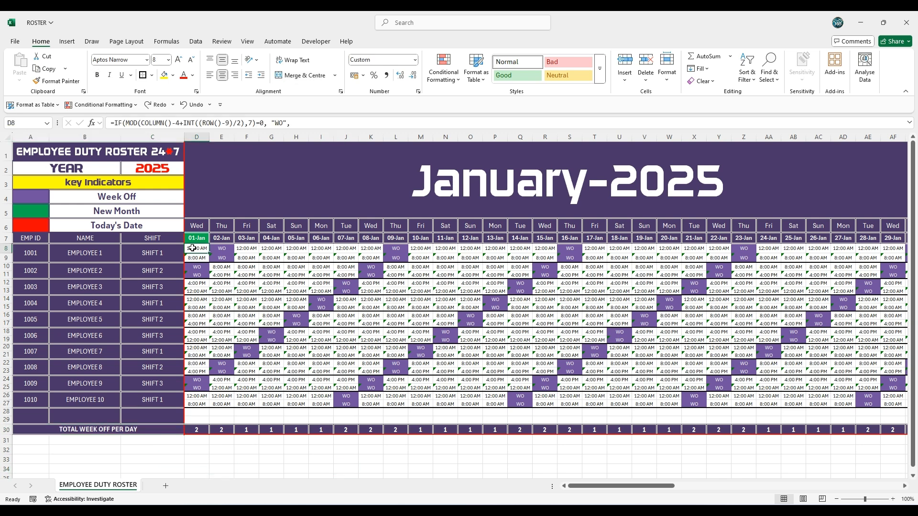
{"action": "left_click", "coordinate": [247, 42]}
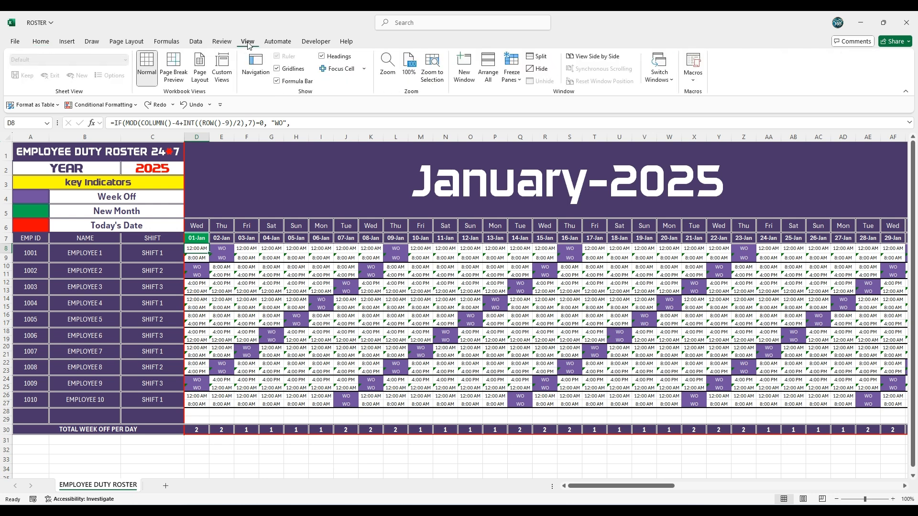
{"action": "left_click", "coordinate": [510, 75]}
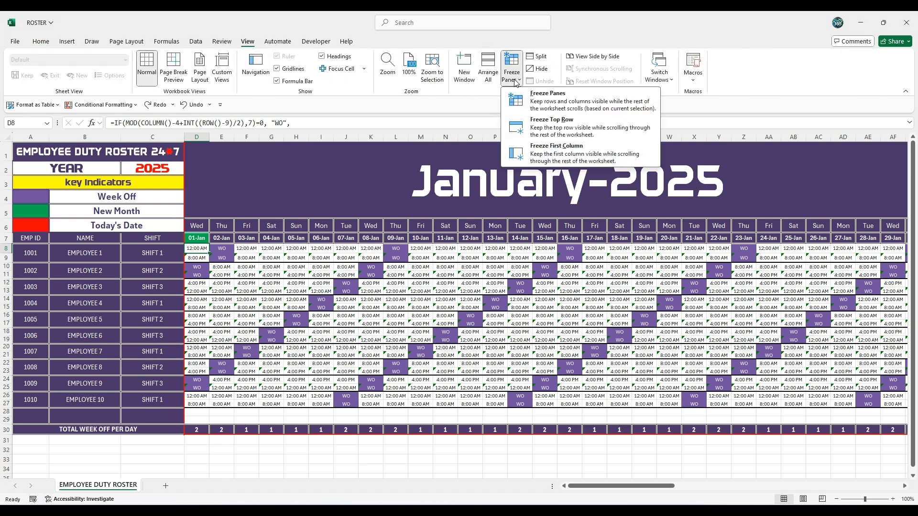
{"action": "left_click", "coordinate": [551, 101]}
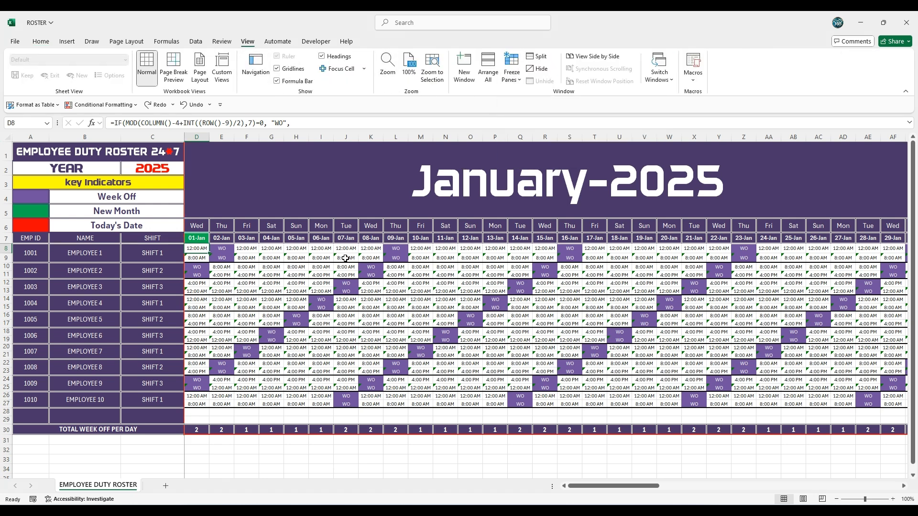
{"action": "scroll", "coordinate": [247, 319], "scroll_direction": "down", "scroll_amount": 5}
{"action": "scroll", "coordinate": [246, 319], "scroll_direction": "up", "scroll_amount": 5}
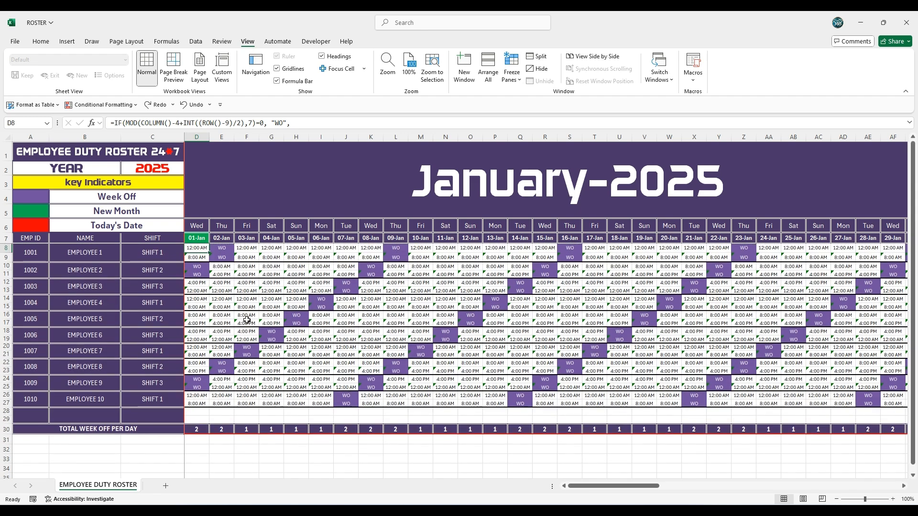
{"action": "left_click_drag", "start_coordinate": [639, 486], "coordinate": [616, 487]}
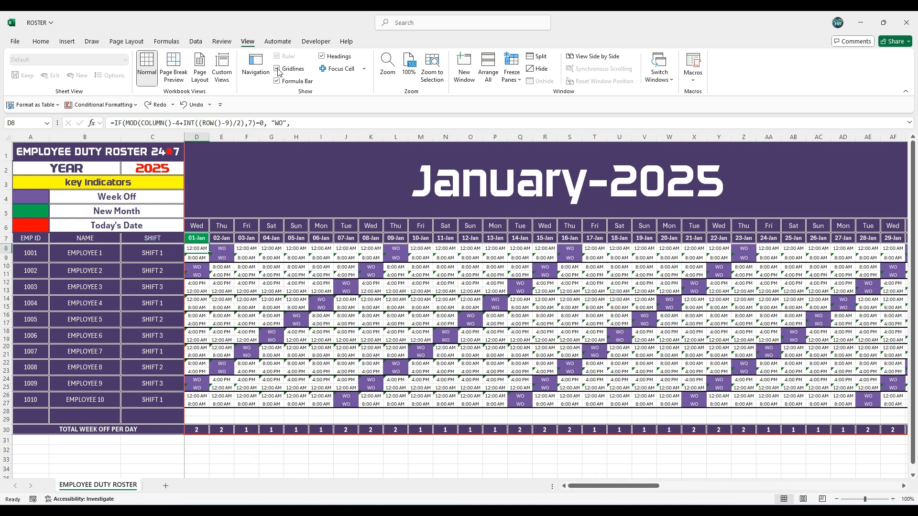
Step: Hide the worksheet gridlines and check the roster's appearance
{"action": "left_click", "coordinate": [278, 70]}
{"action": "left_click", "coordinate": [666, 458]}
{"action": "left_click_drag", "start_coordinate": [621, 486], "coordinate": [526, 479]}
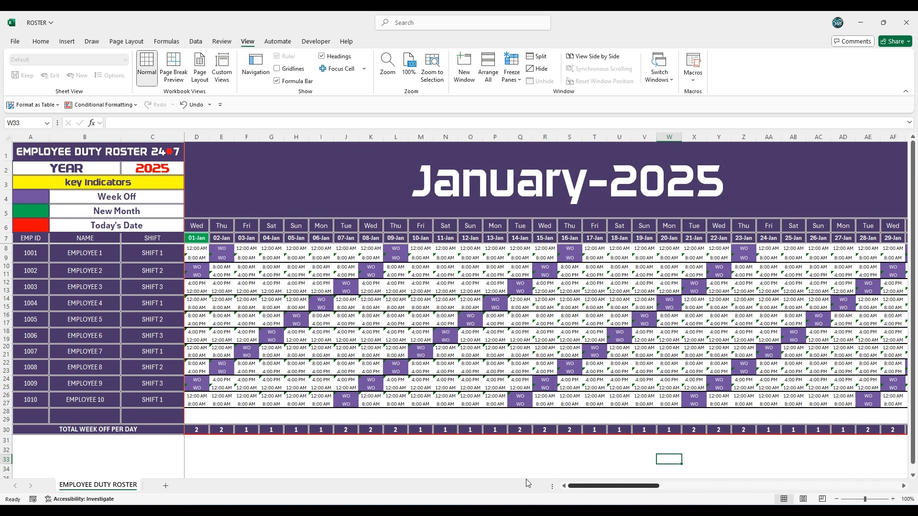
{"action": "left_click", "coordinate": [465, 458]}
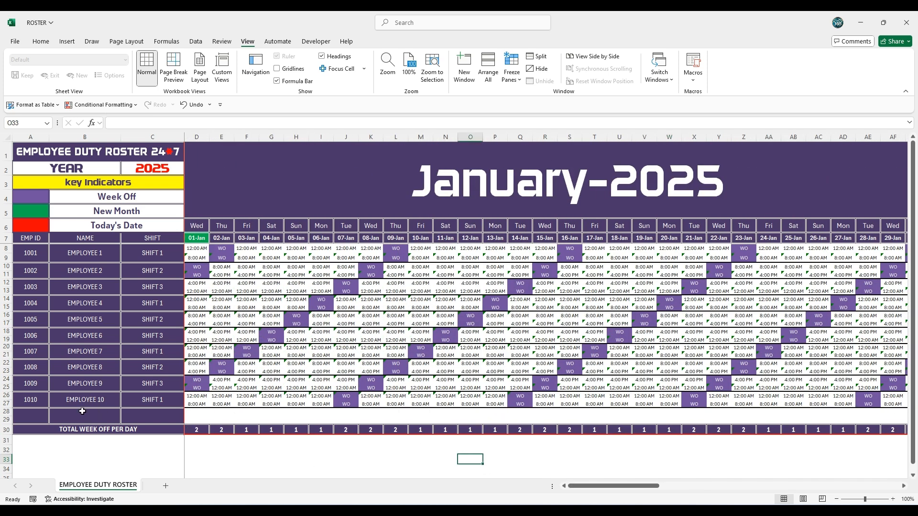
Step: Insert two new rows at the empty rows 28 and 29, above the TOTAL WEEK OFF PER DAY row
{"action": "left_click", "coordinate": [11, 417]}
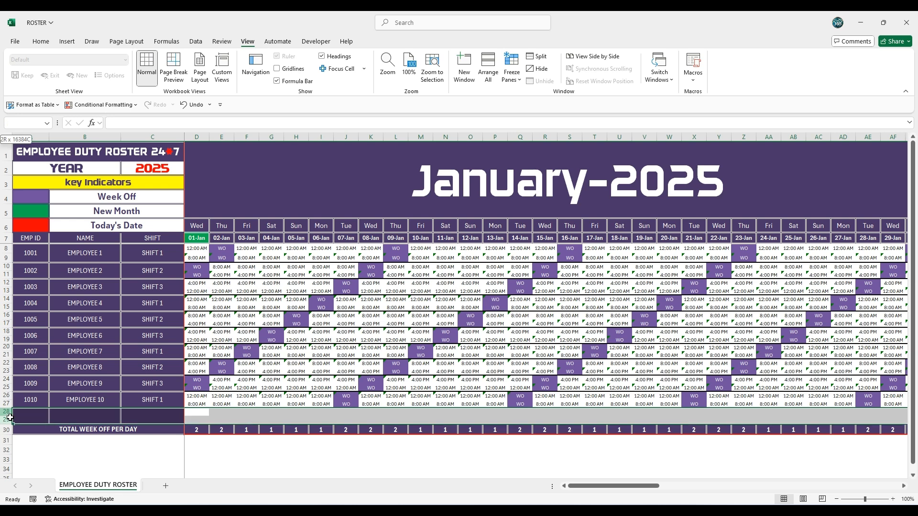
{"action": "right_click", "coordinate": [8, 419]}
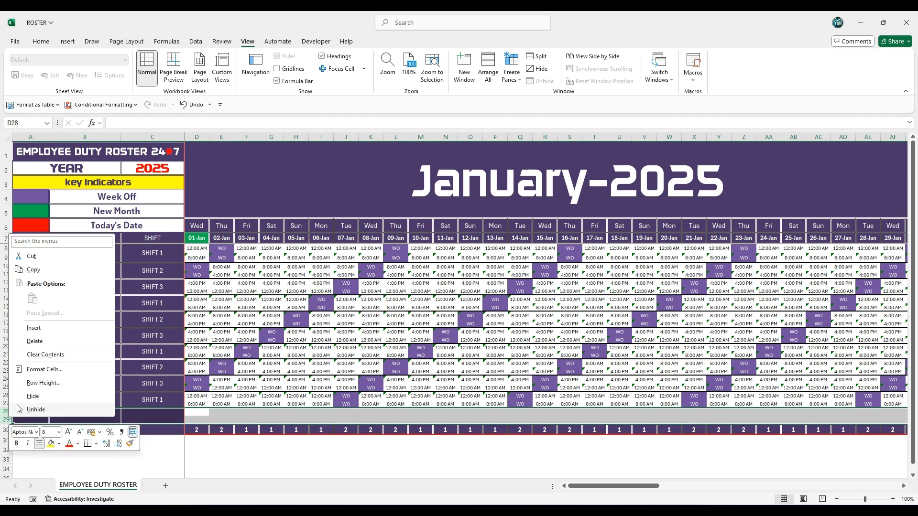
{"action": "left_click", "coordinate": [34, 327]}
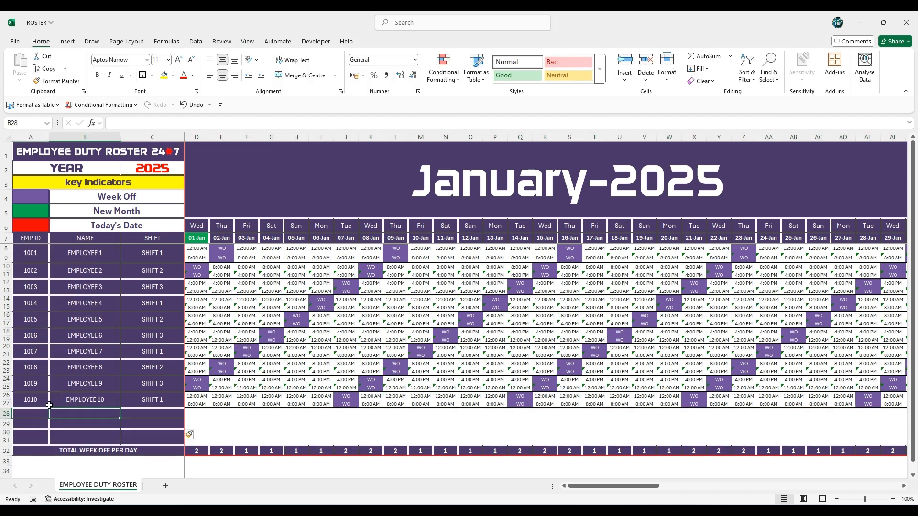
Step: Copy the formatting of EMPLOYEE 10's ID, name and shift cells to A28:C29
{"action": "left_click_drag", "start_coordinate": [40, 402], "coordinate": [148, 402]}
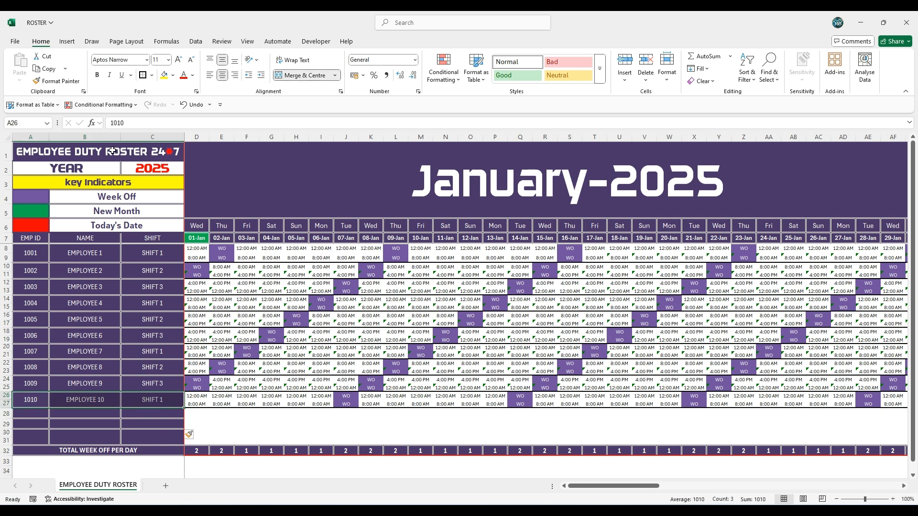
{"action": "left_click", "coordinate": [57, 80]}
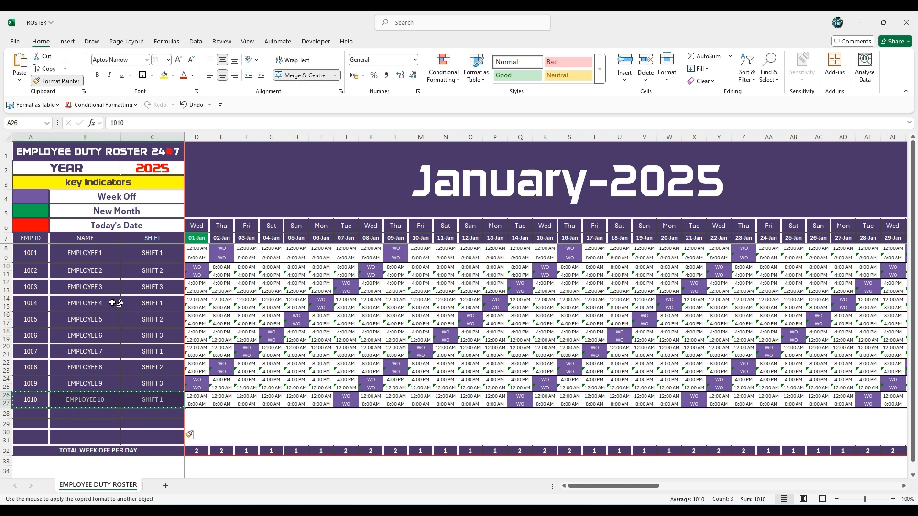
{"action": "left_click_drag", "start_coordinate": [36, 412], "coordinate": [164, 423]}
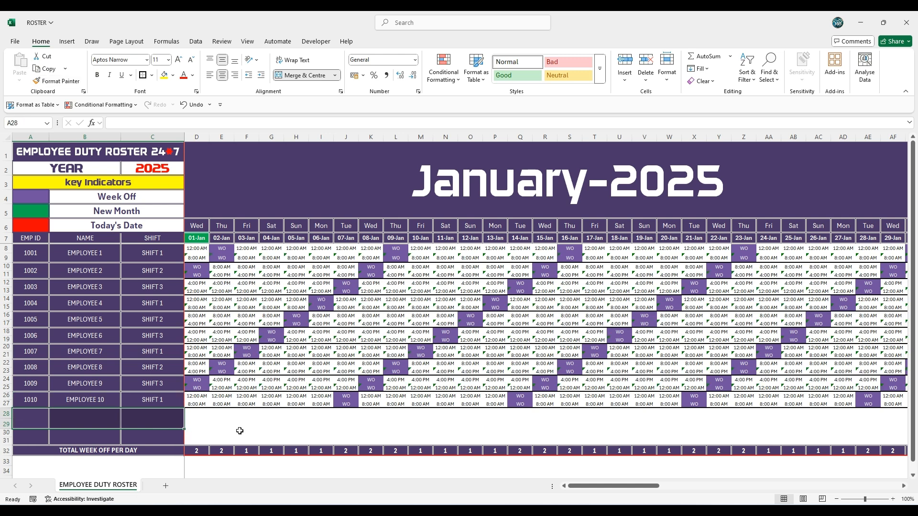
Step: Add an employee in rows 28 and 29 with EMP ID 1011, name EMPLOYEE 11 and shift SHIFT 2
{"action": "left_click", "coordinate": [38, 418]}
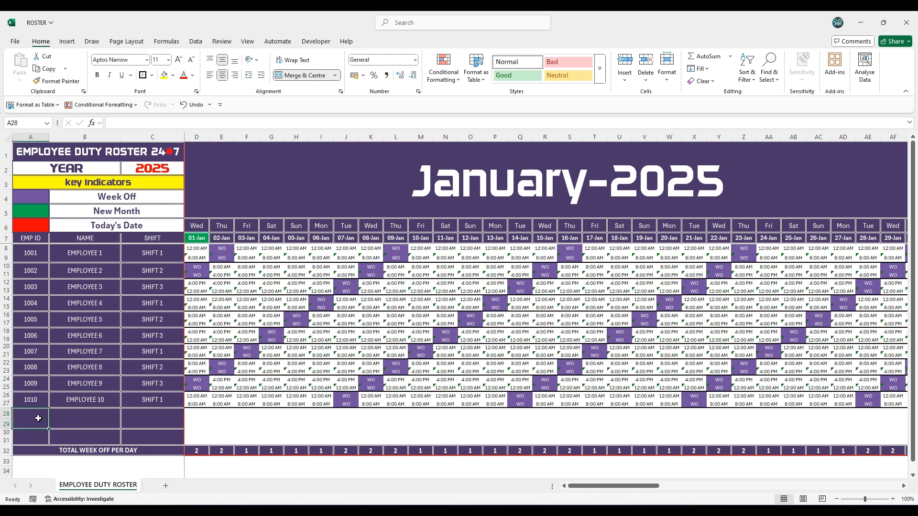
{"action": "type", "text": "1011"}
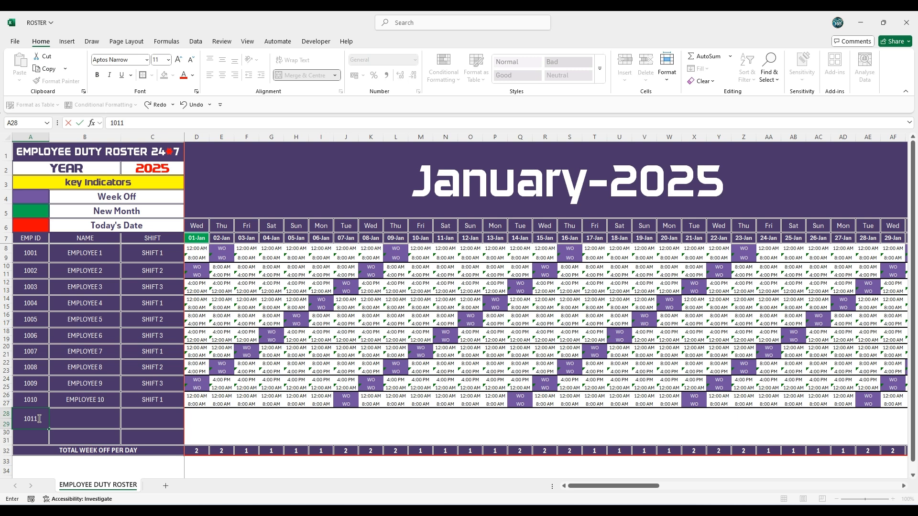
{"action": "left_click", "coordinate": [144, 418]}
{"action": "left_click", "coordinate": [190, 415]}
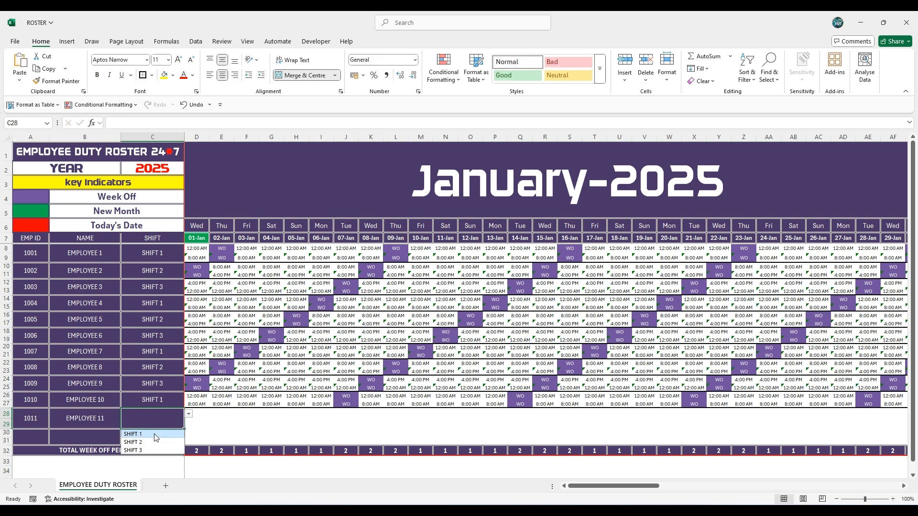
{"action": "left_click", "coordinate": [140, 442]}
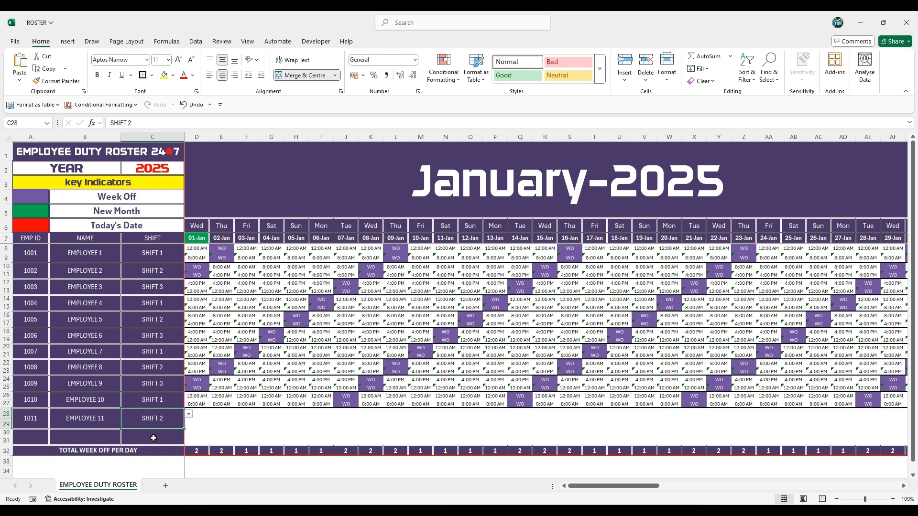
Step: Check the shift choices offered for the empty employee slot in C30
{"action": "left_click", "coordinate": [145, 436]}
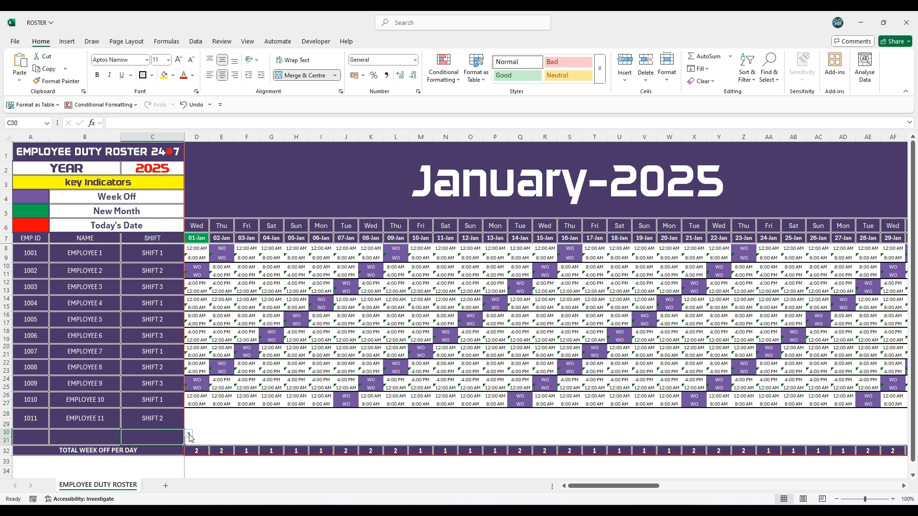
{"action": "left_click", "coordinate": [188, 433]}
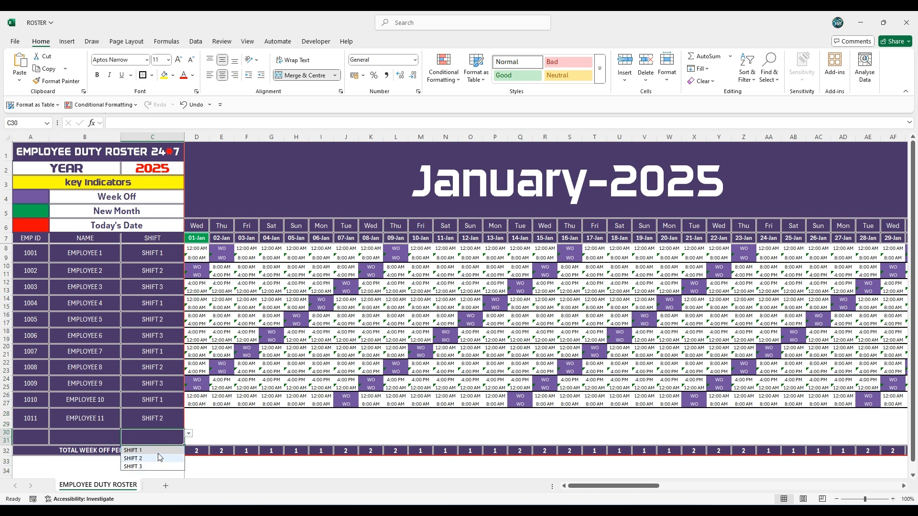
{"action": "left_click", "coordinate": [222, 432]}
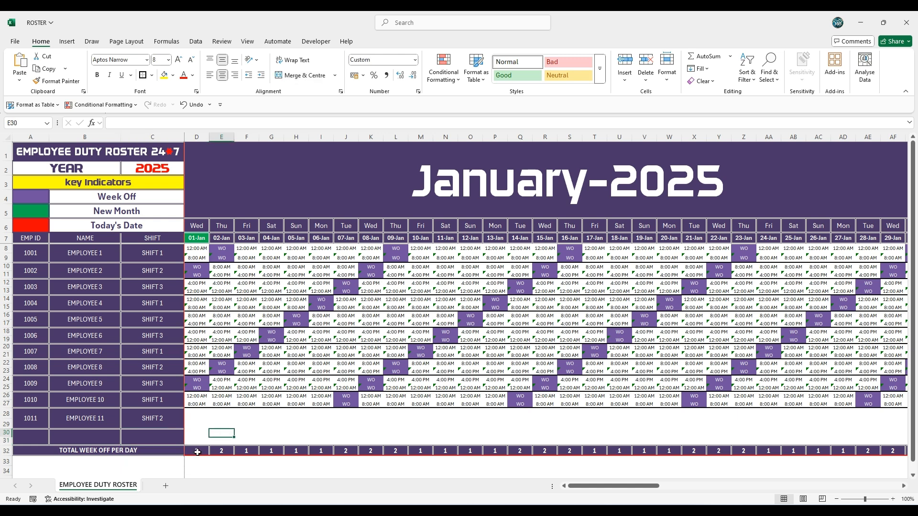
Step: Inspect the range counted by the week-off formula in D32
{"action": "left_click", "coordinate": [196, 451]}
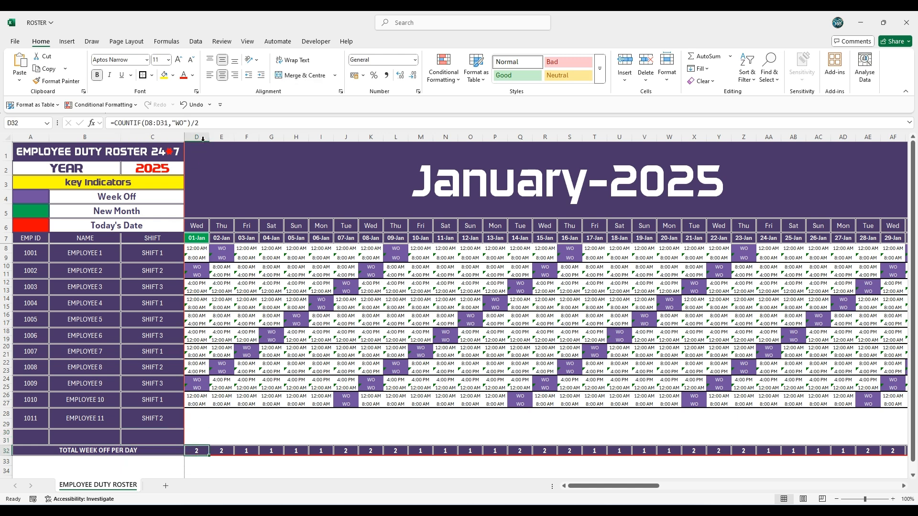
{"action": "double_click", "coordinate": [196, 452]}
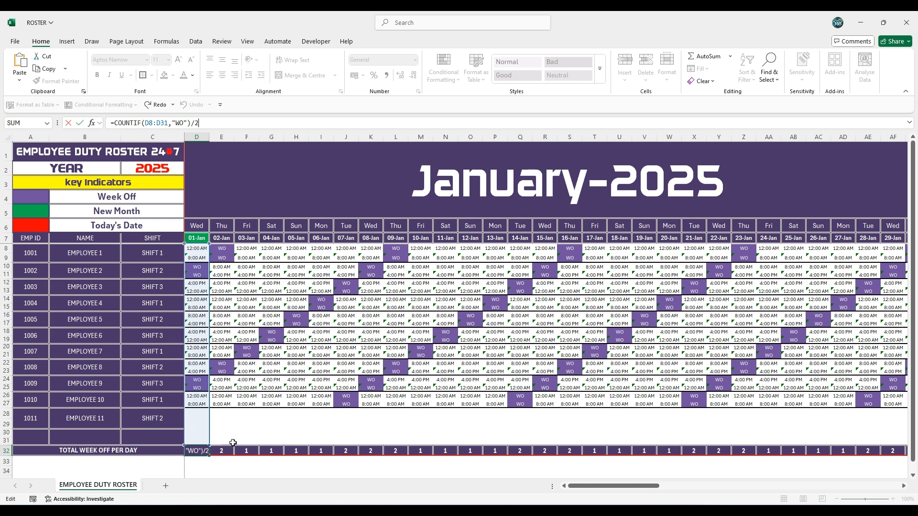
{"action": "left_click", "coordinate": [393, 415]}
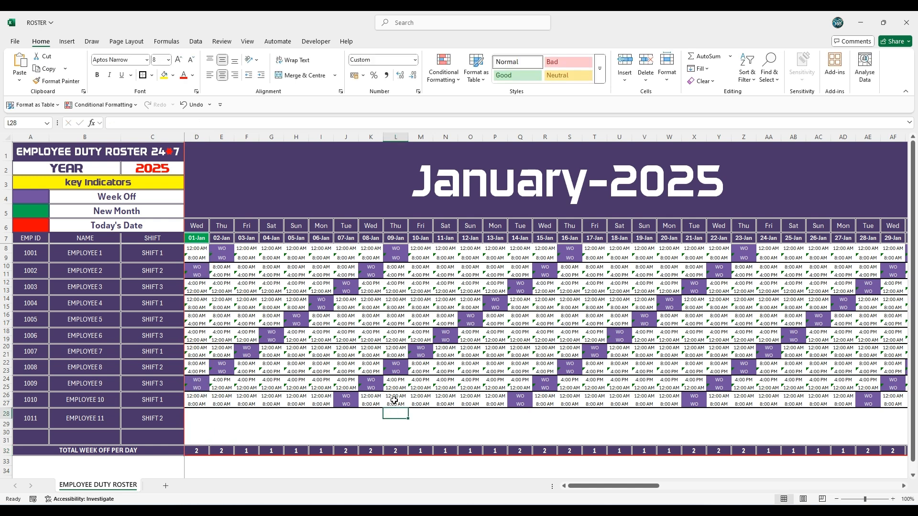
Step: Fill the duty formulas from L26:L27 down to L28:L29 for EMPLOYEE 11 and review the start and end time formulas
{"action": "left_click_drag", "start_coordinate": [395, 396], "coordinate": [409, 425]}
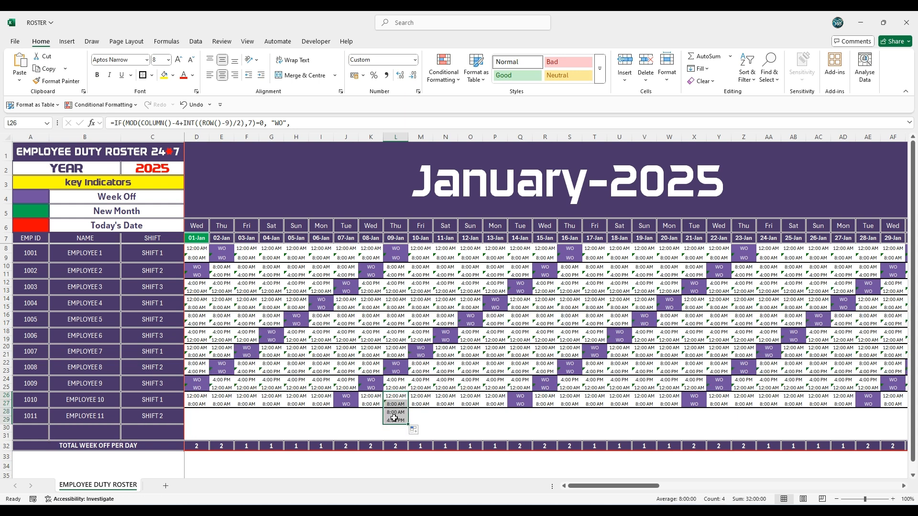
{"action": "left_click", "coordinate": [432, 419]}
{"action": "left_click", "coordinate": [392, 413]}
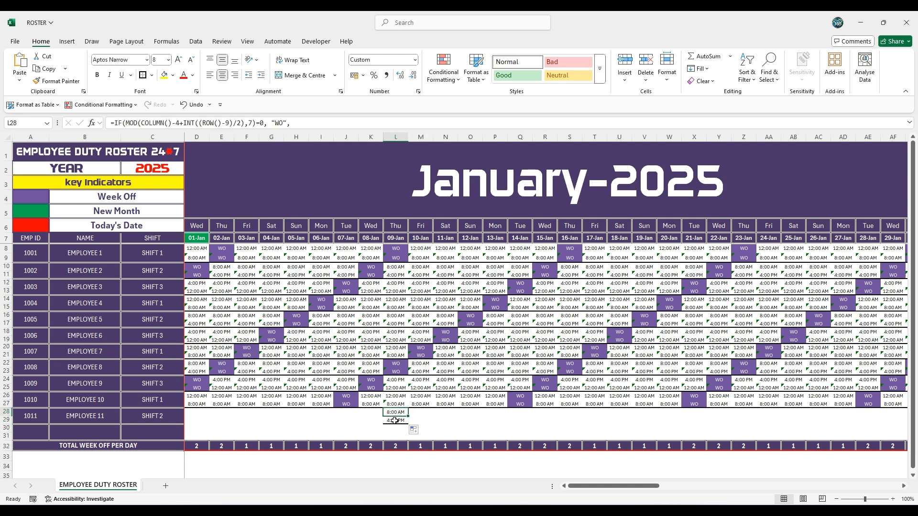
{"action": "left_click", "coordinate": [394, 420]}
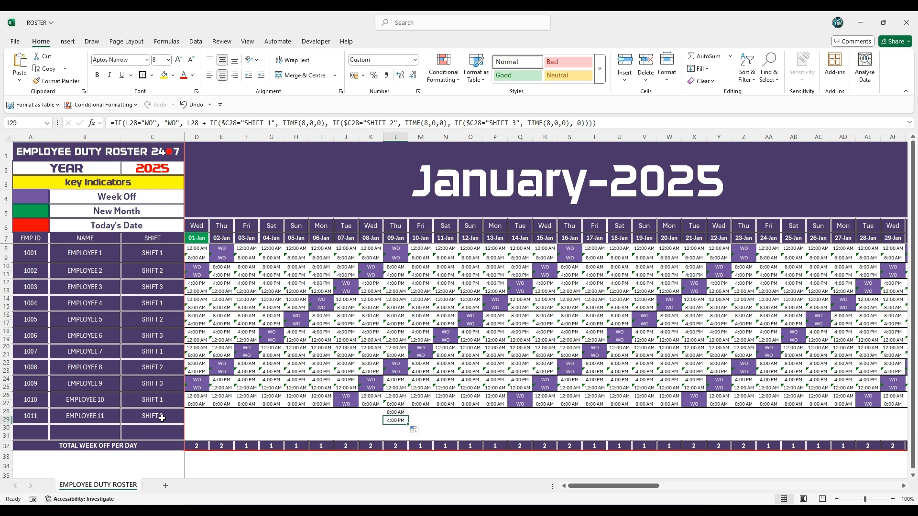
Step: Fill EMPLOYEE 11's duty formulas from L28:L29 across the following dates
{"action": "left_click_drag", "start_coordinate": [392, 411], "coordinate": [892, 423]}
{"action": "left_click_drag", "start_coordinate": [773, 486], "coordinate": [613, 491]}
{"action": "left_click", "coordinate": [517, 463]}
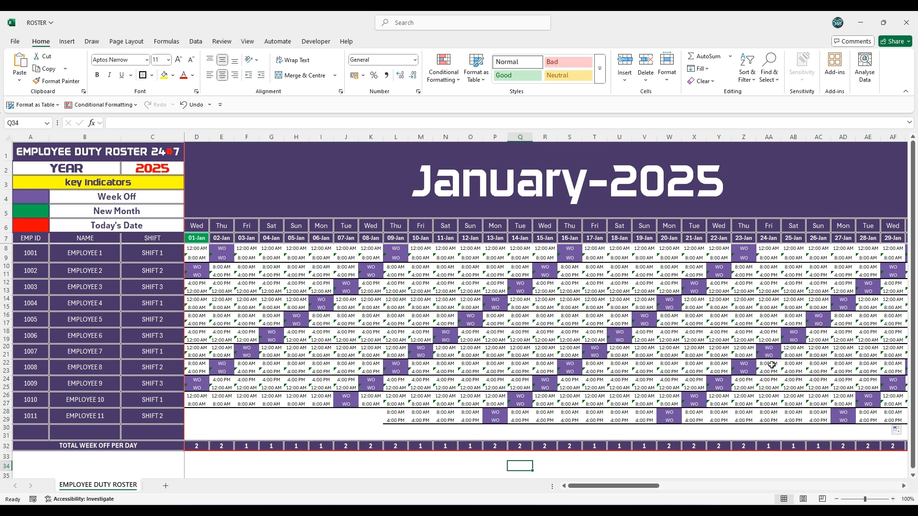
Step: Extend the roster to 8-Apr by filling the 31-Mar column, rows 6 to 32, across to column CW, and check the new month's start
{"action": "mouse_move", "coordinate": [594, 209]}
{"action": "left_mouse_down"}
{"action": "mouse_move", "coordinate": [592, 430]}
{"action": "mouse_move", "coordinate": [817, 434]}
{"action": "left_mouse_up"}
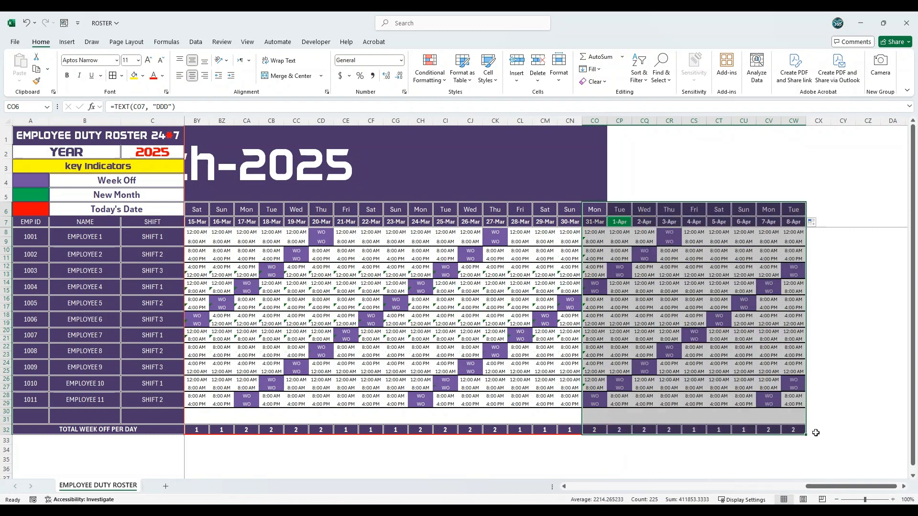
{"action": "left_click", "coordinate": [845, 413]}
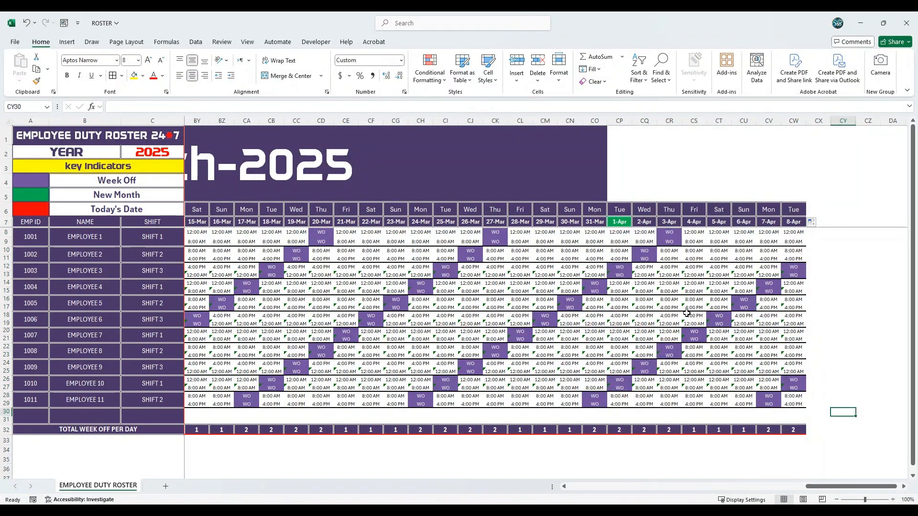
{"action": "left_click", "coordinate": [621, 222]}
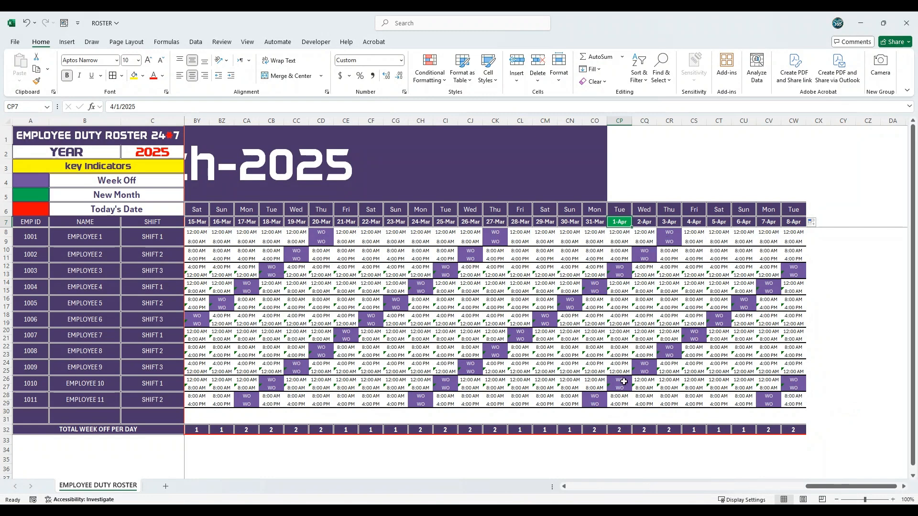
{"action": "left_click", "coordinate": [743, 315]}
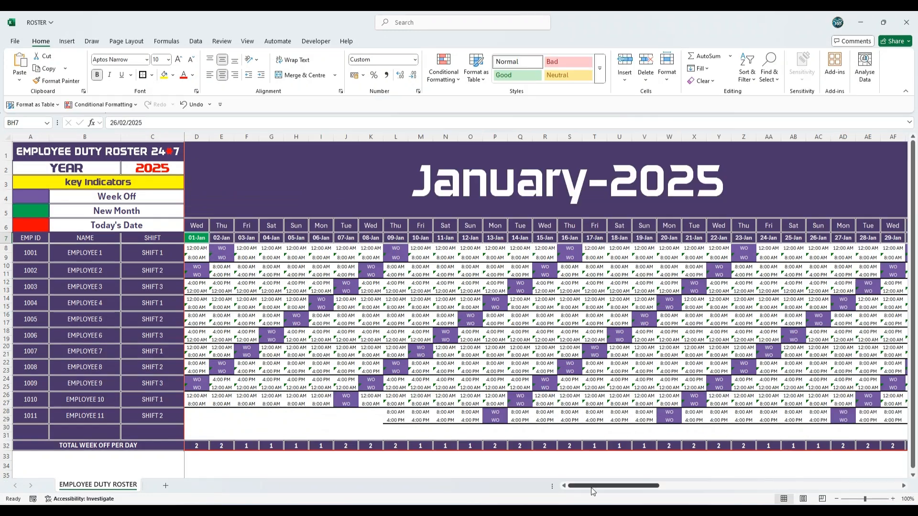
Step: Look along the roster's dates and change EMPLOYEE 4's shift to SHIFT 2
{"action": "left_click_drag", "start_coordinate": [591, 488], "coordinate": [829, 485]}
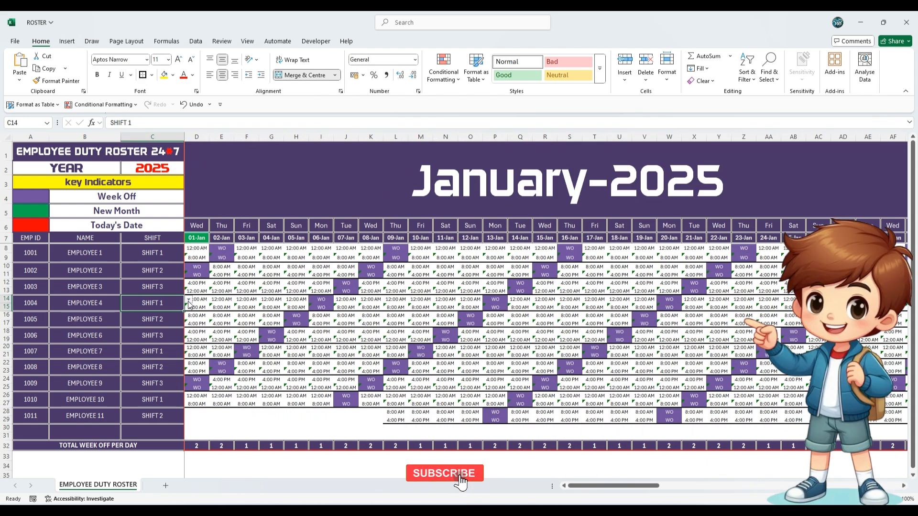
{"action": "left_click", "coordinate": [188, 299]}
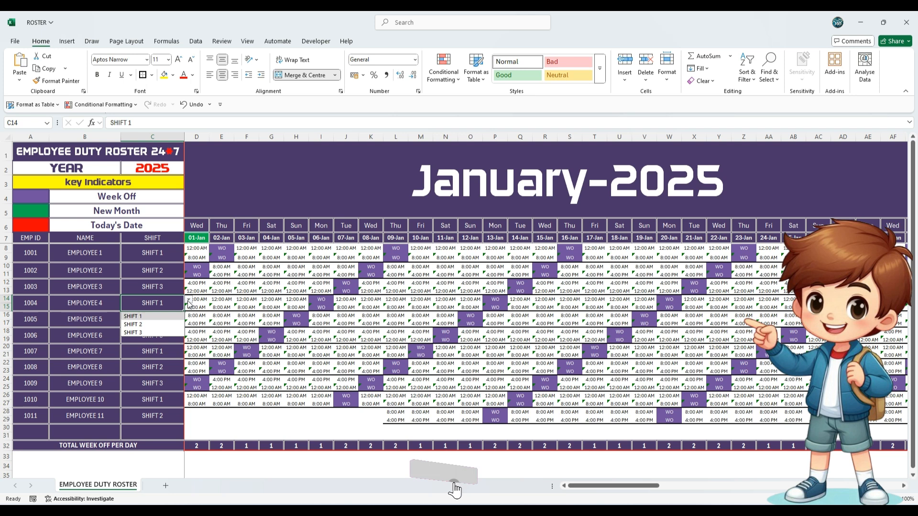
{"action": "left_click", "coordinate": [133, 324]}
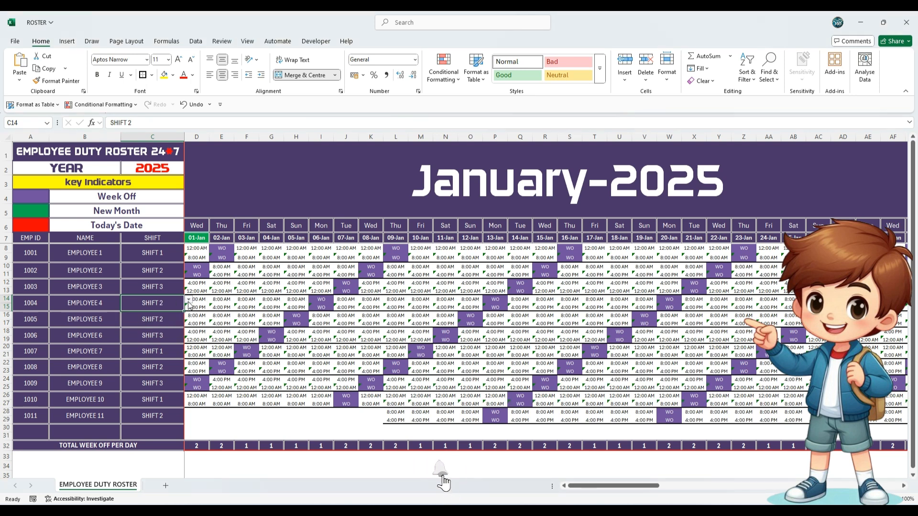